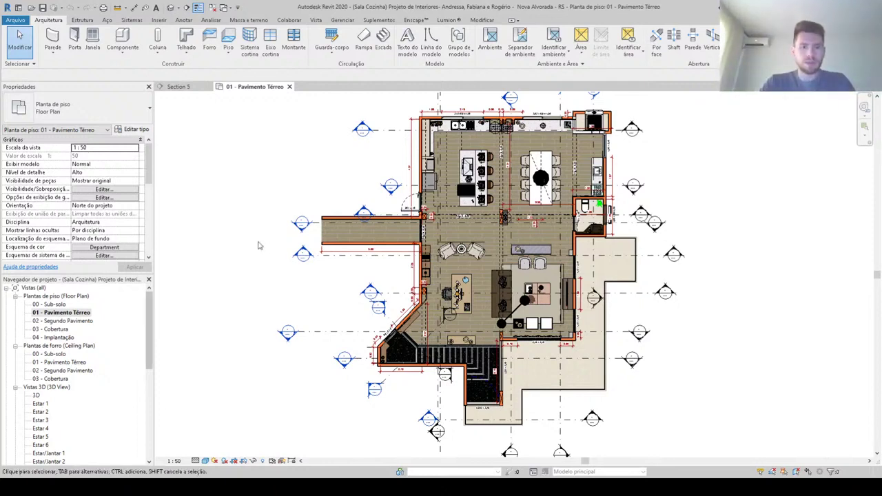
Step: Open the default 3D view and select {3D} in the Project Browser
middle_drag(236, 257, 229, 262)
click(170, 8)
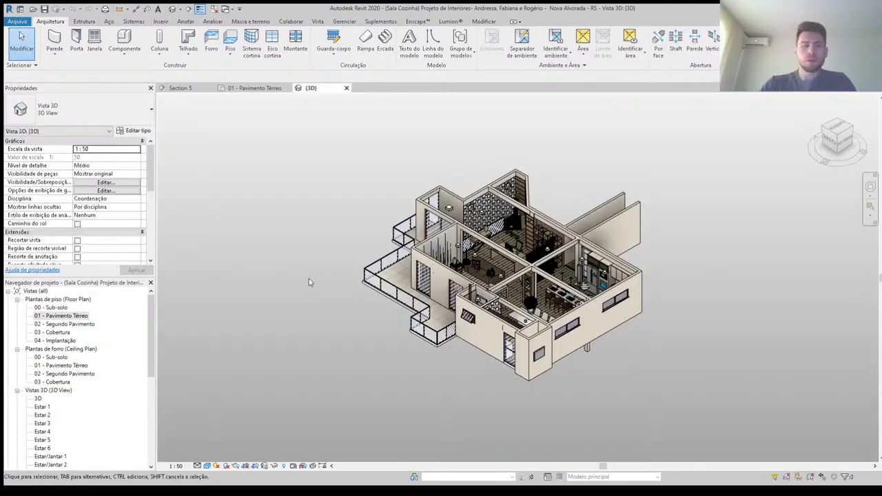
scroll(41, 344, down, 2)
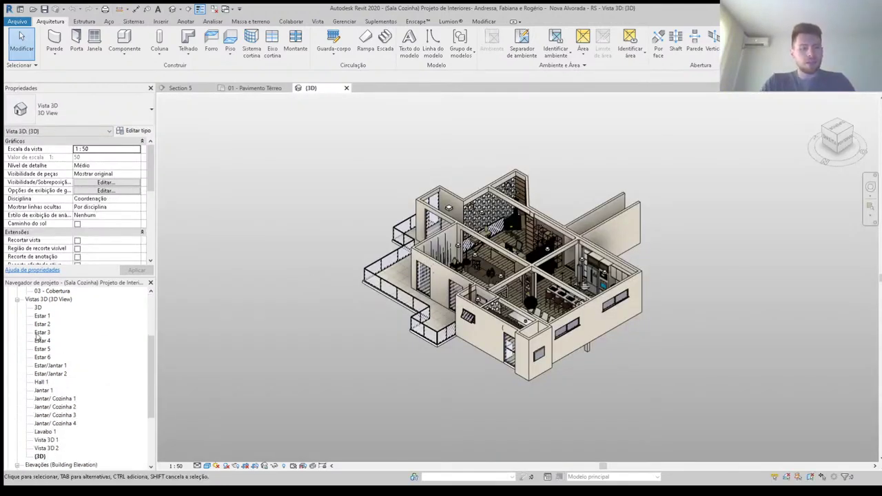
scroll(39, 355, down, 1)
scroll(41, 413, down, 1)
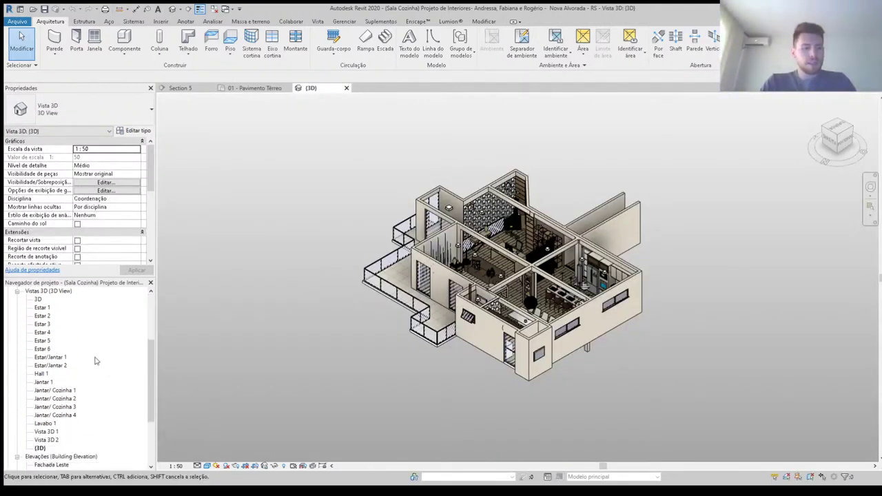
click(40, 448)
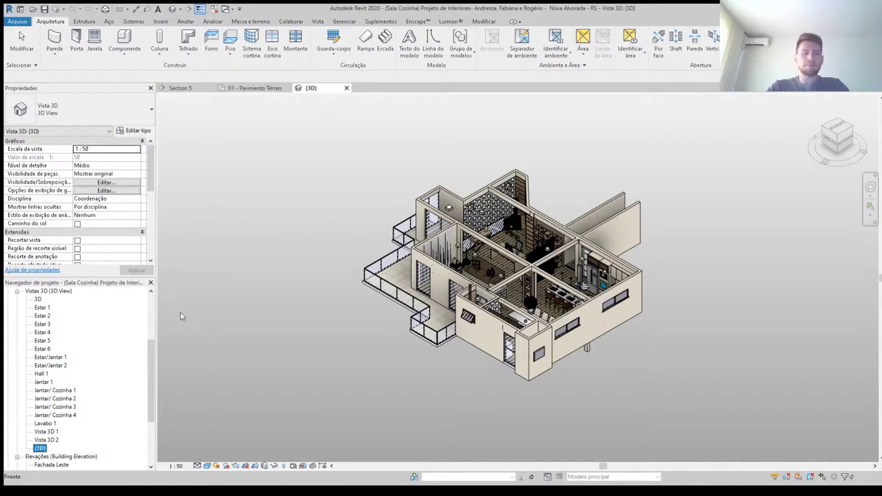
Step: Duplicate the {3D} view and rename the copy 'Planta Humanizada'
key(d)
key(d)
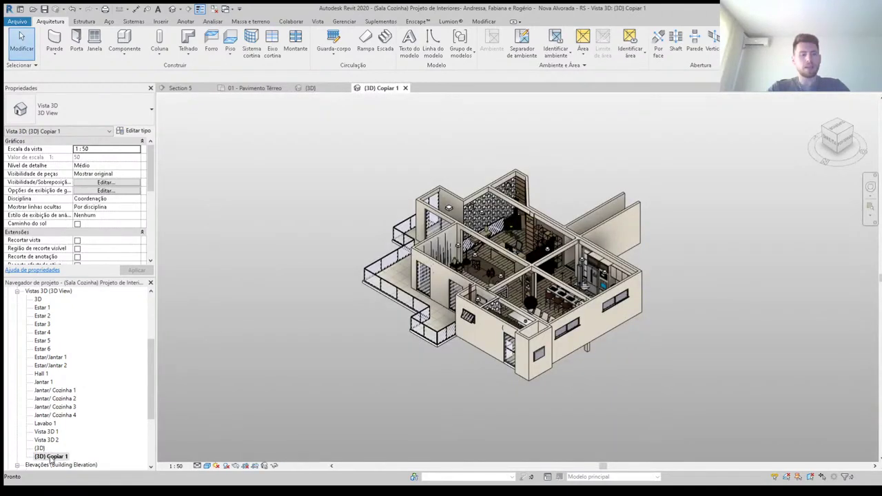
click(48, 456)
text(P)
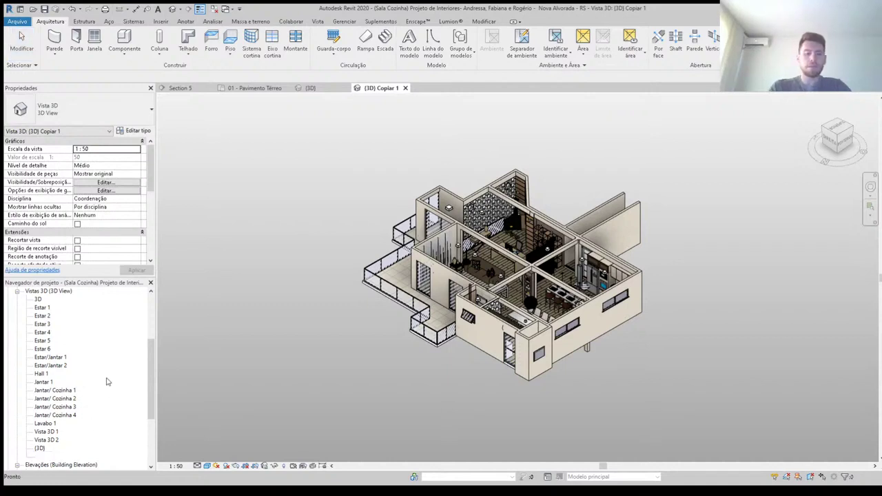
text(lanta Humanizada)
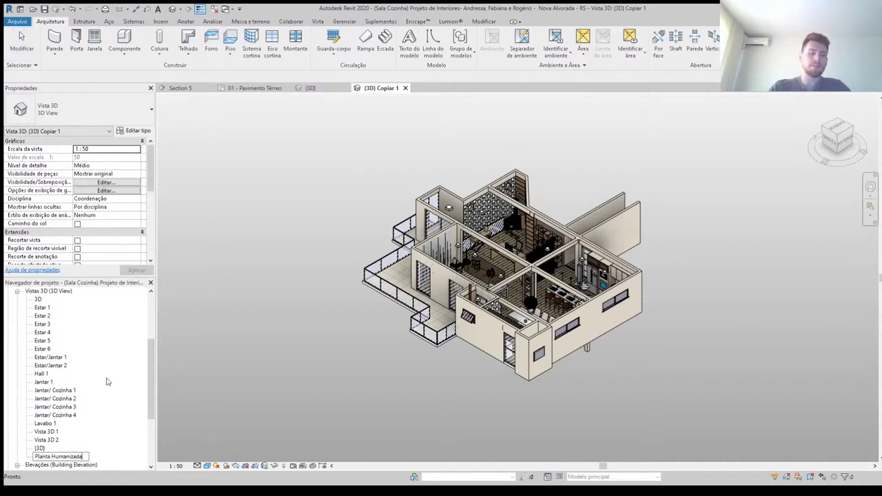
key(Return)
Step: Add an asterisk prefix so the view is named '*Planta Humanizada'
scroll(85, 411, down, 1)
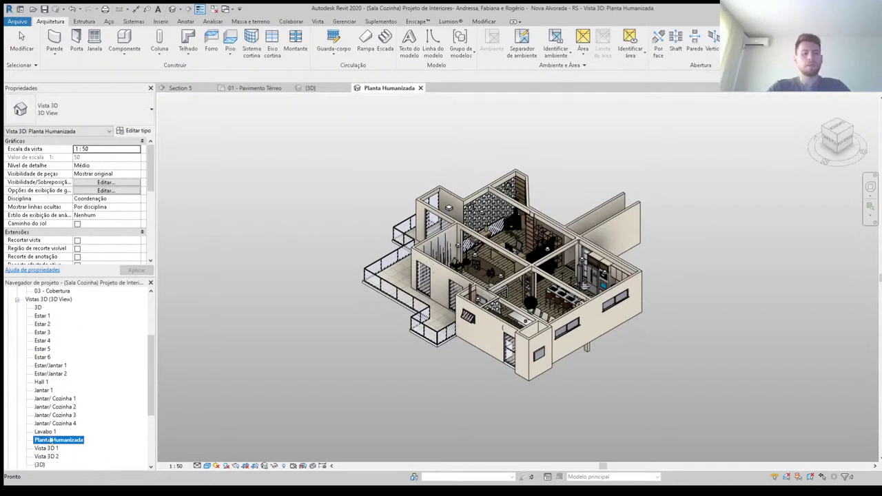
click(46, 442)
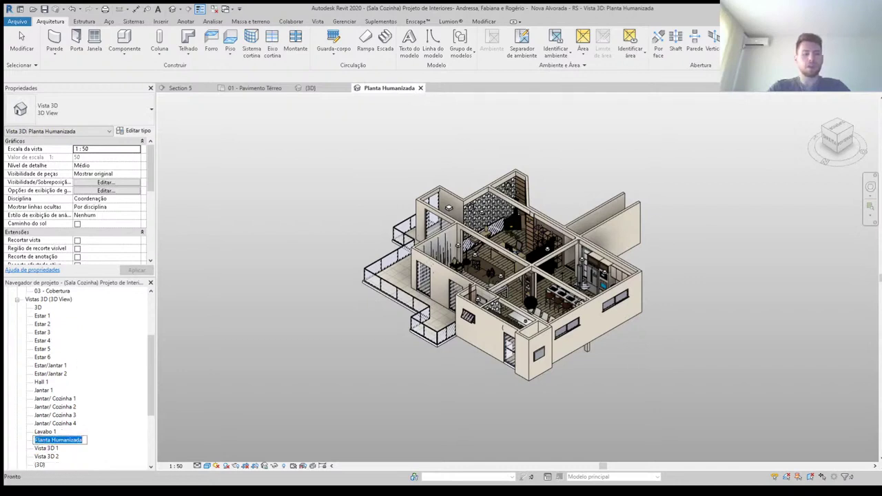
click(35, 440)
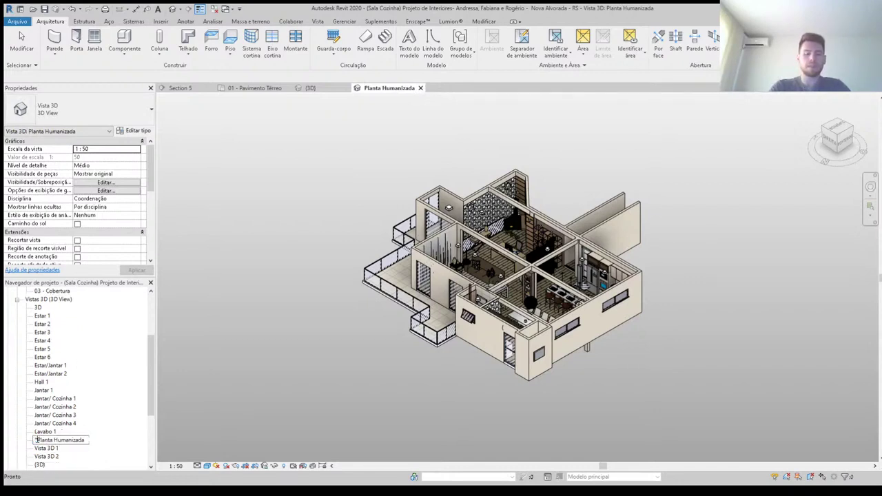
click(164, 408)
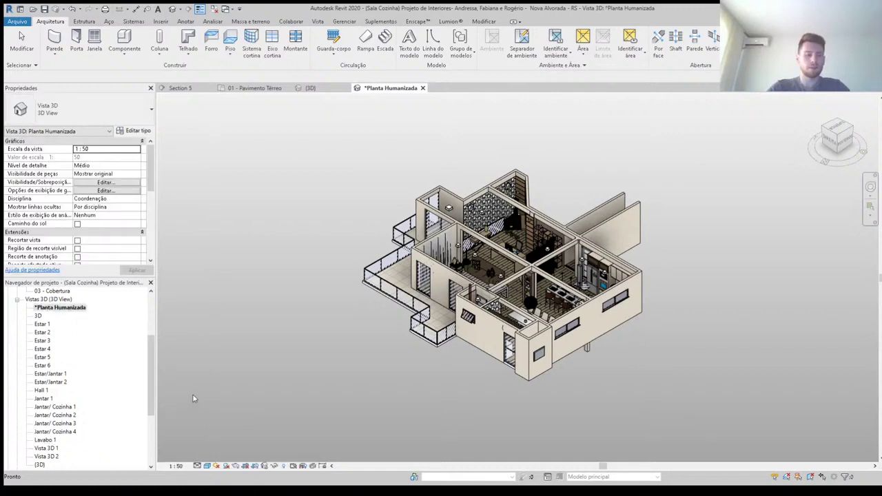
scroll(130, 379, up, 2)
scroll(113, 381, up, 2)
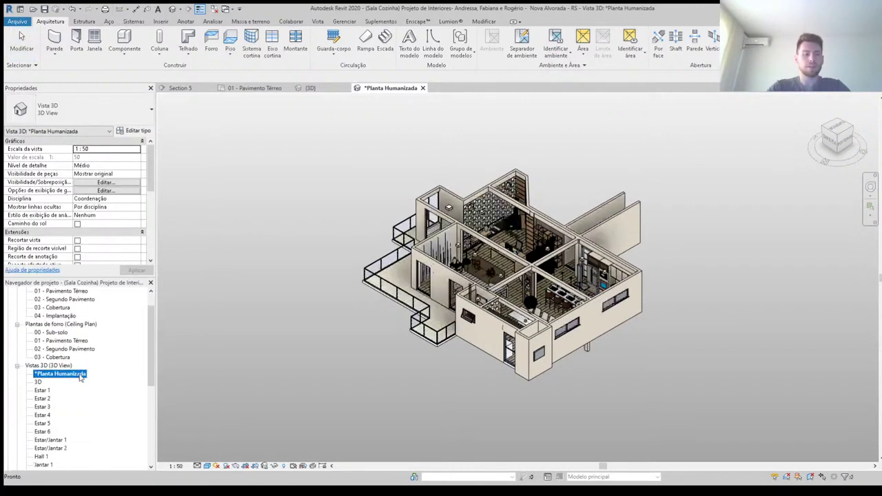
scroll(86, 397, down, 3)
scroll(86, 396, down, 2)
scroll(86, 397, up, 3)
scroll(85, 397, up, 2)
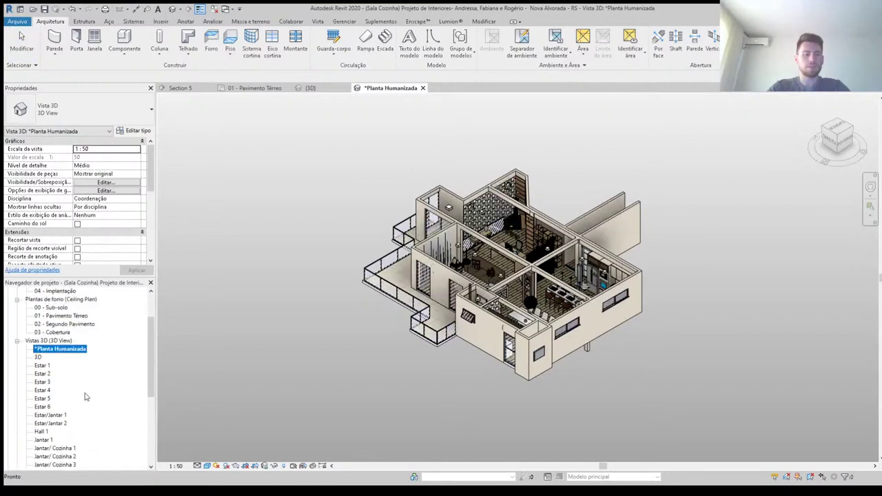
scroll(86, 397, up, 2)
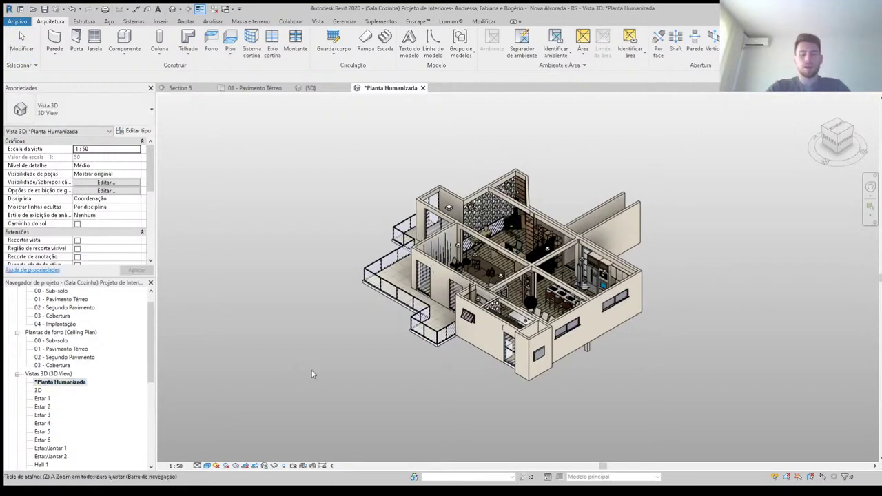
Step: Orbit and zoom the house, then tick Caixa de corte under Extensões in Properties
mouse_move(336, 395)
shift+middle_down()
mouse_move(411, 416)
mouse_move(384, 403)
shift+middle_up()
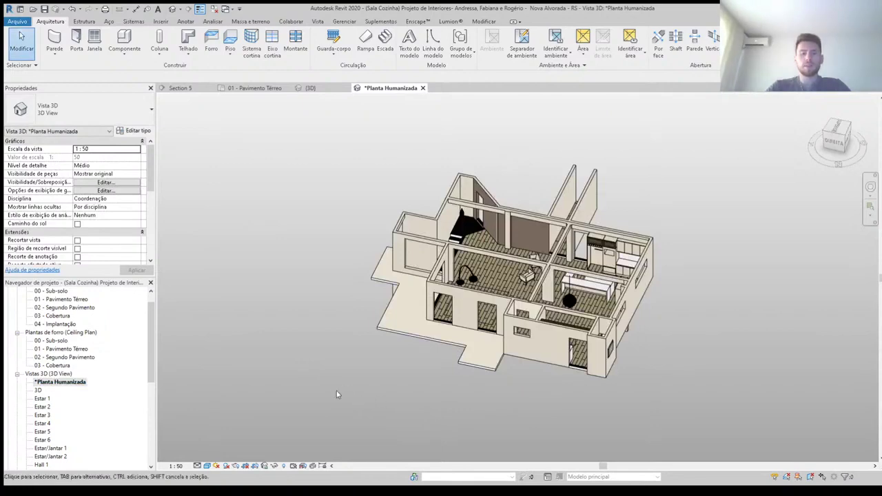
mouse_move(333, 390)
shift+middle_down()
mouse_move(482, 390)
mouse_move(470, 393)
shift+middle_up()
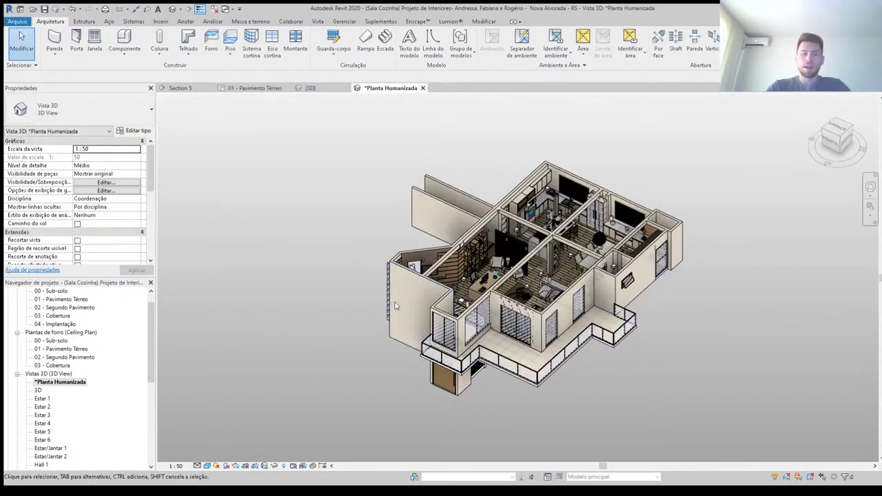
scroll(320, 285, up, 2)
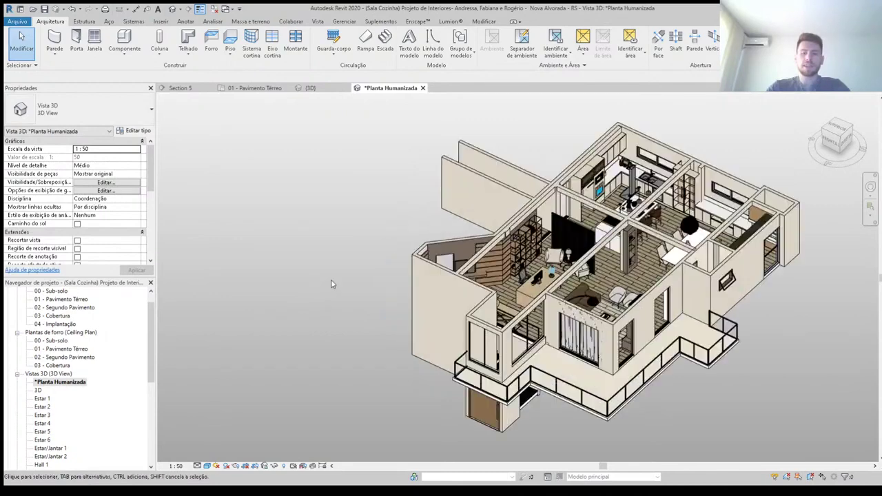
middle_drag(311, 287, 176, 244)
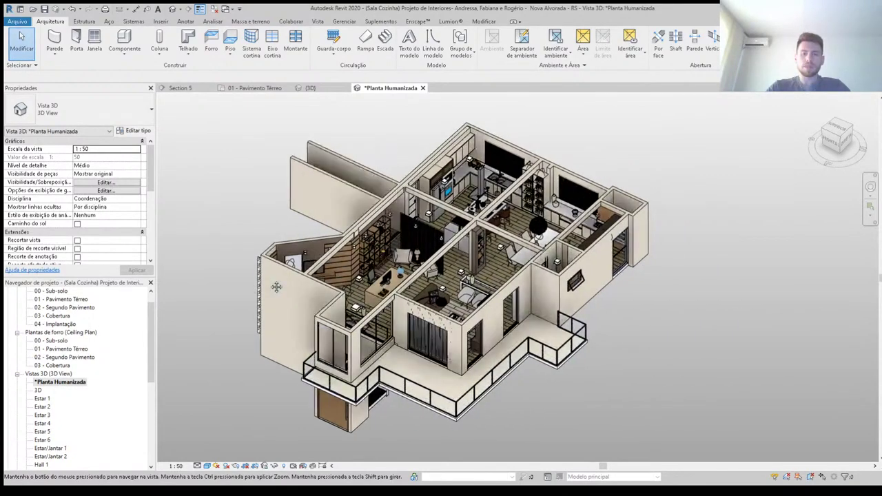
scroll(86, 208, down, 1)
scroll(86, 208, down, 2)
scroll(86, 208, down, 1)
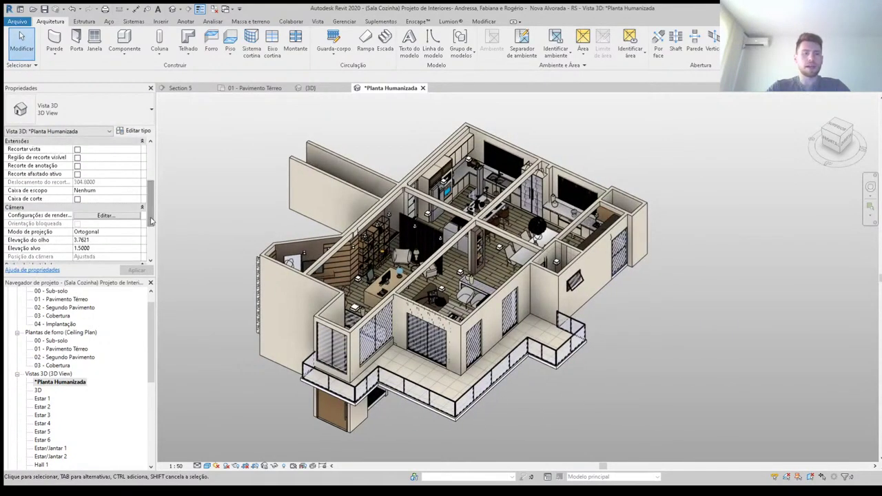
click(77, 199)
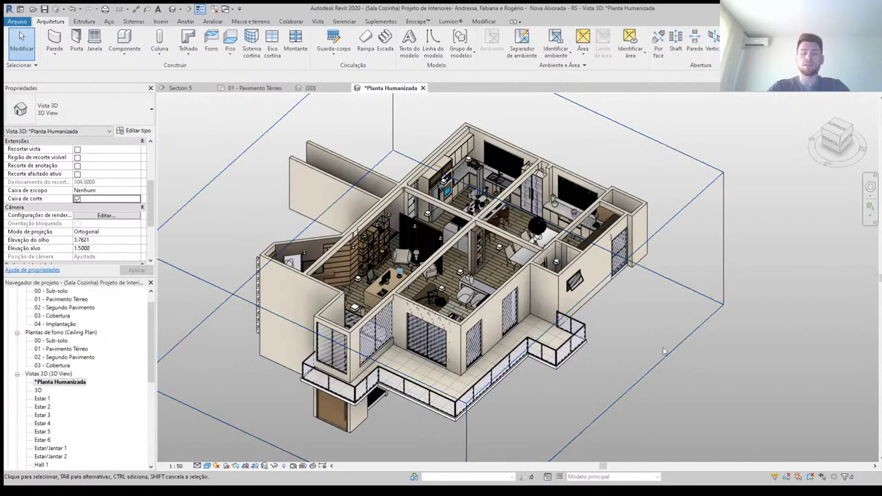
Step: Turn the view to the Front side and zoom to frame the section-boxed house
click(832, 146)
click(831, 147)
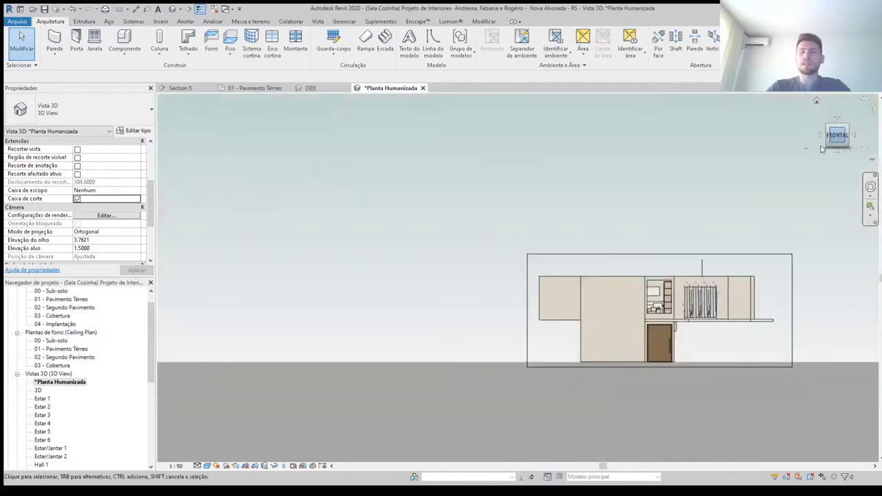
scroll(382, 266, up, 2)
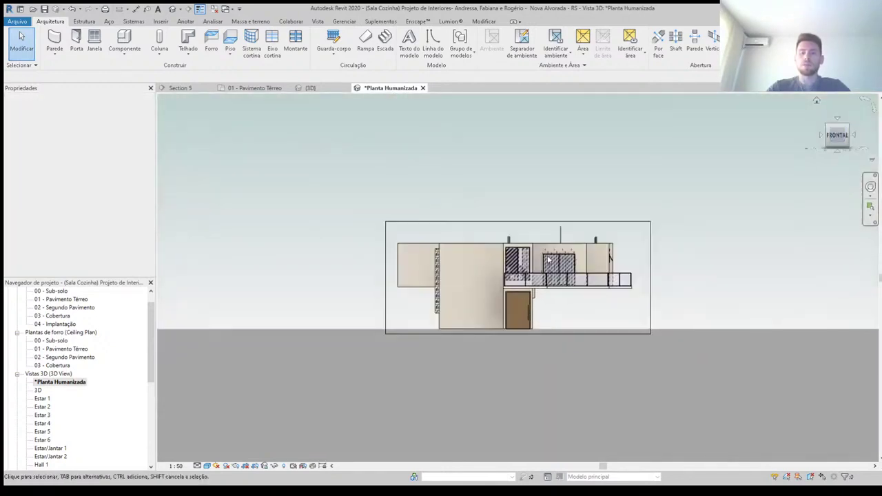
scroll(383, 267, up, 2)
scroll(382, 266, up, 2)
scroll(385, 262, down, 2)
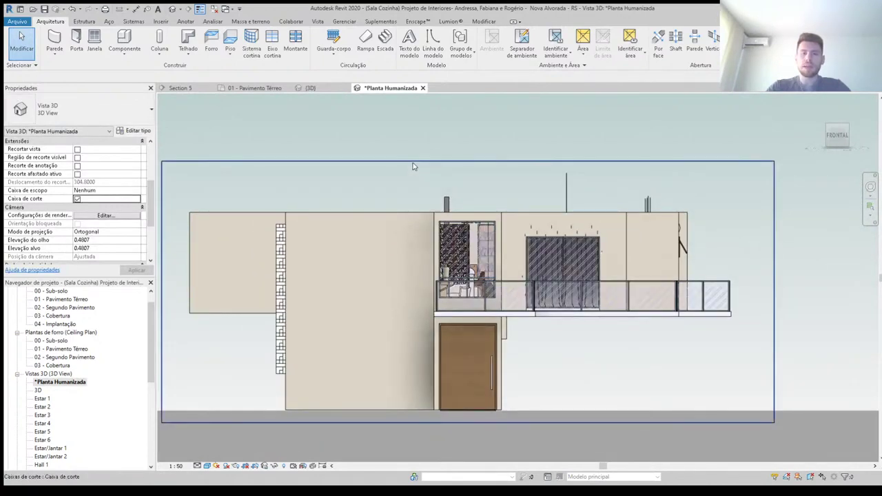
Step: Drag the section box's top face down to cut off the upper building
click(412, 161)
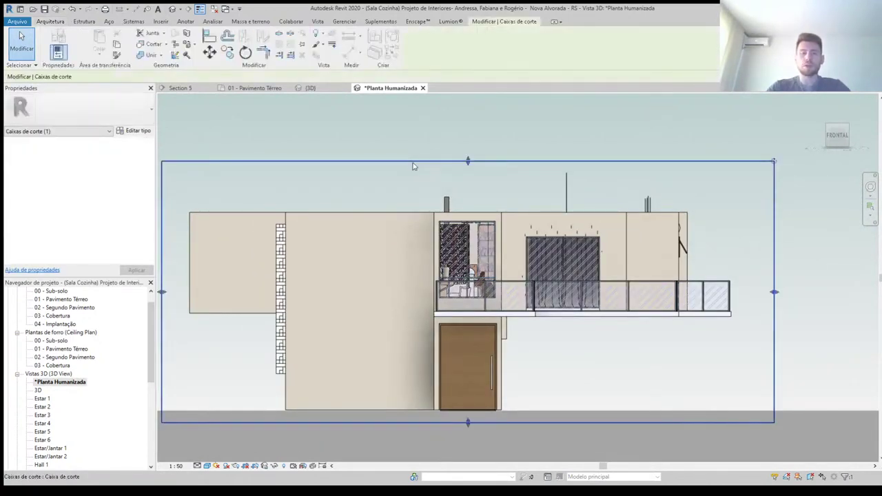
drag(468, 162, 468, 246)
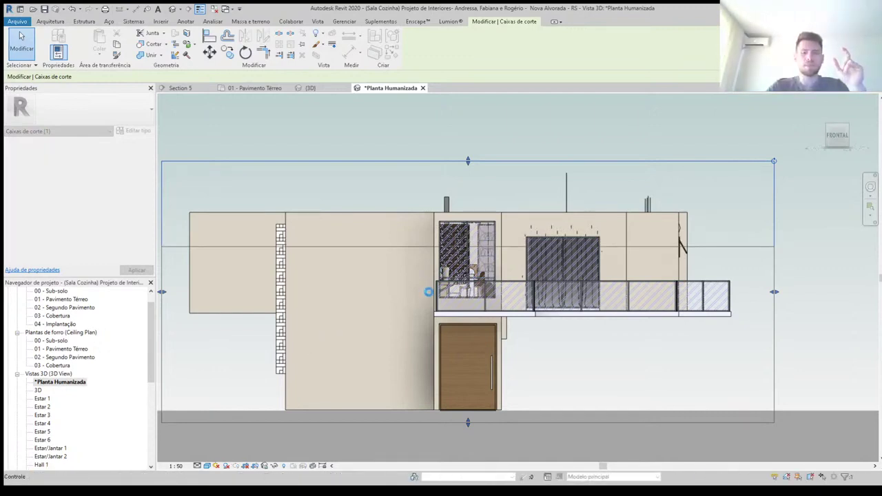
drag(366, 163, 345, 236)
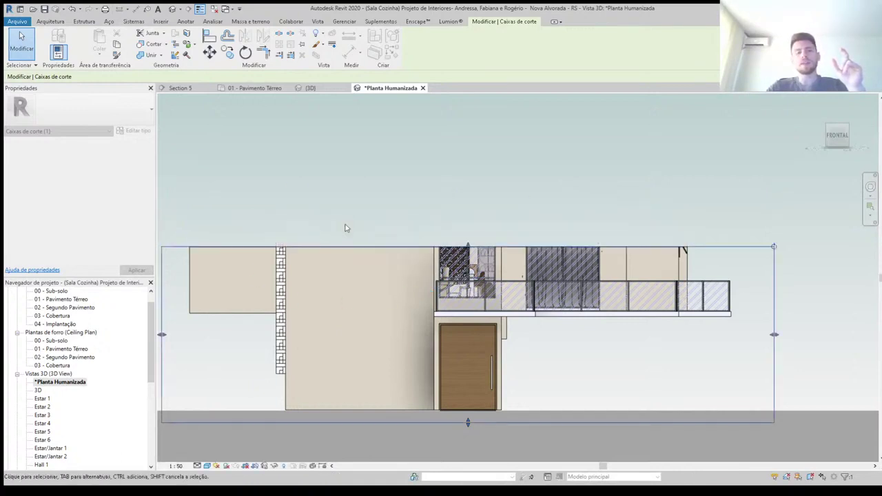
Step: Orbit around the building with the ViewCube and settle on the Top view
click(856, 137)
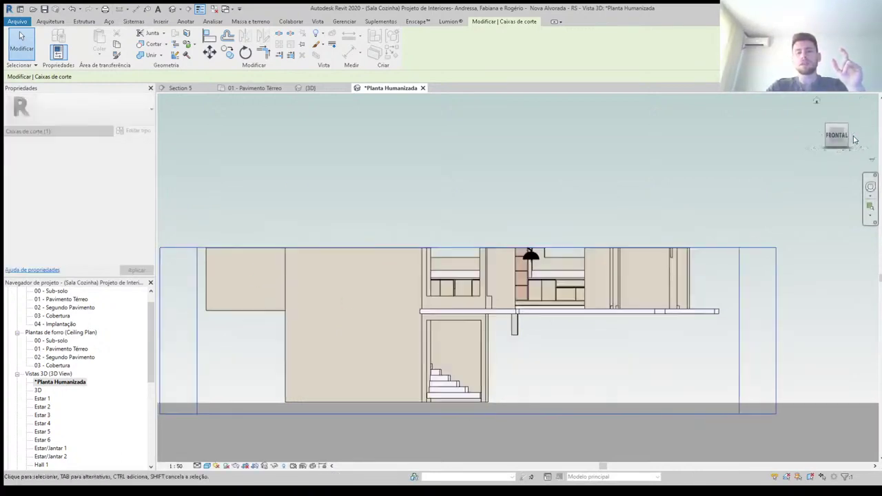
scroll(455, 269, up, 3)
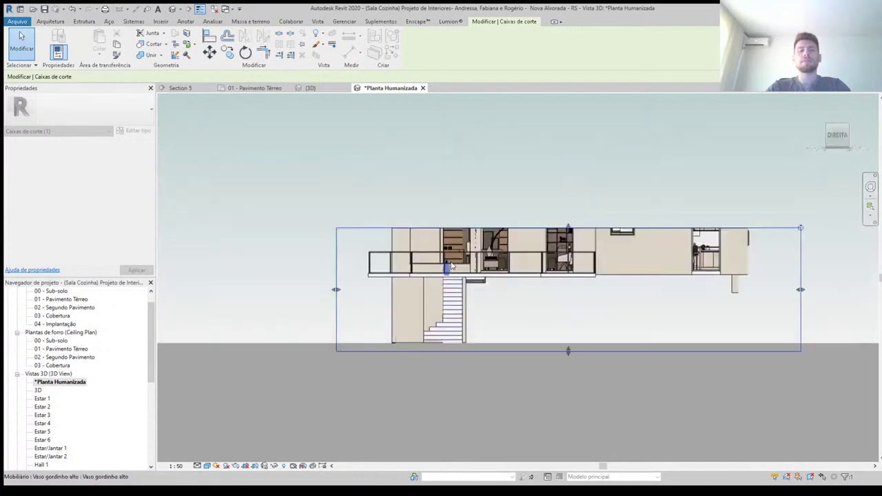
scroll(475, 274, up, 2)
middle_drag(710, 348, 538, 354)
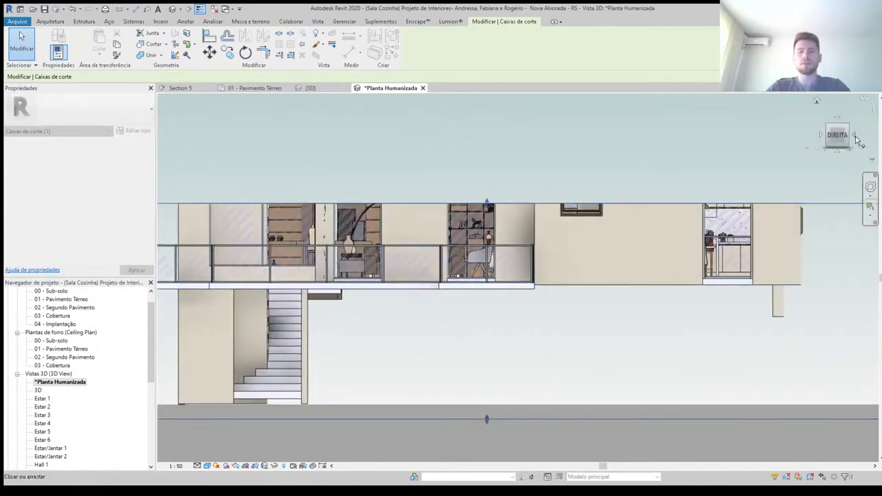
click(853, 138)
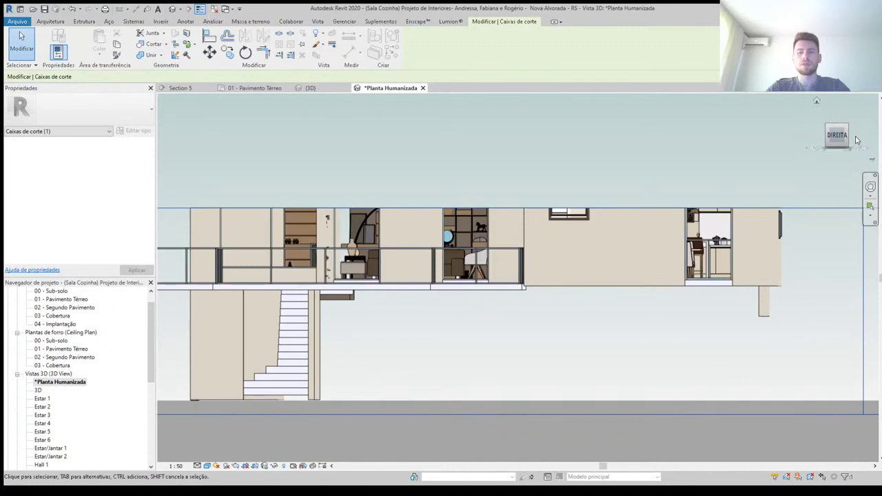
click(856, 140)
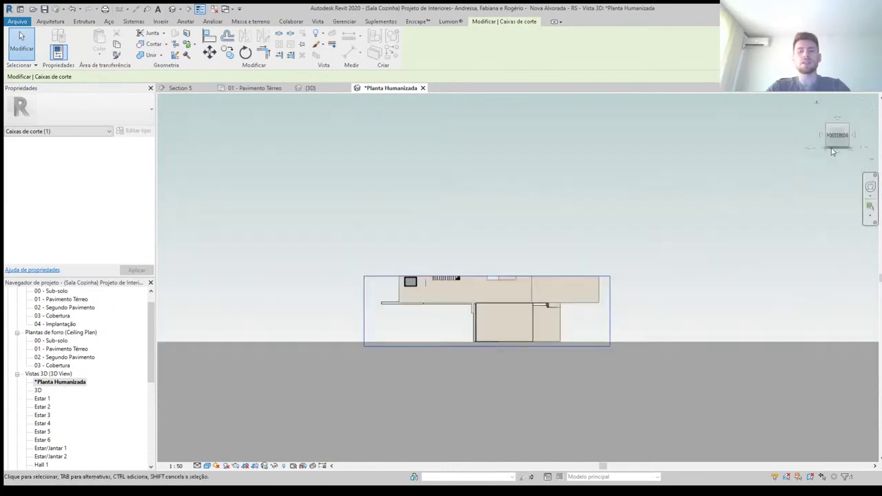
scroll(487, 259, up, 4)
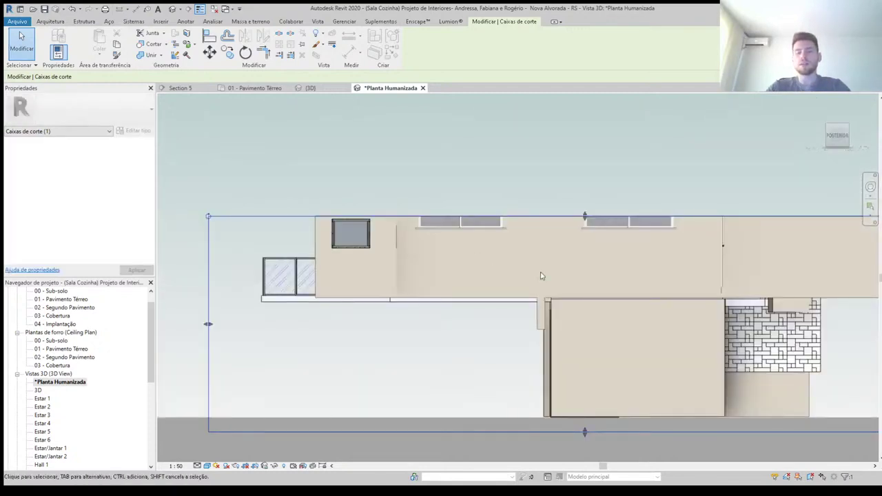
click(838, 120)
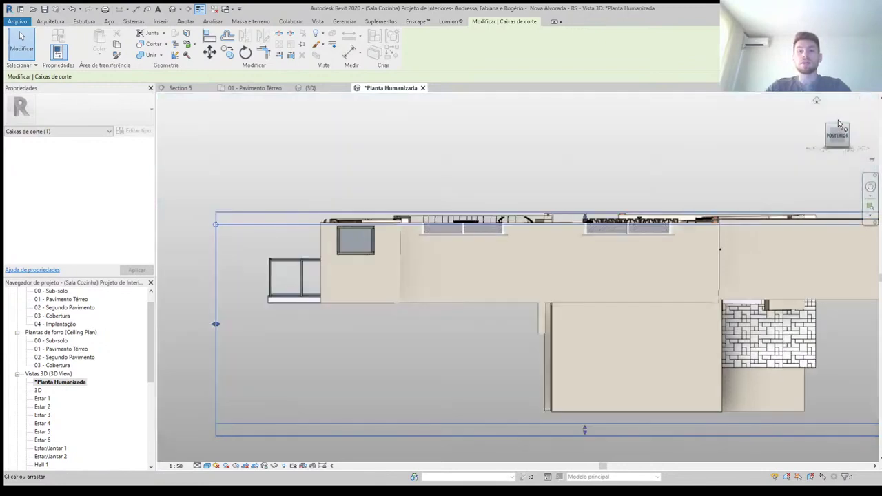
click(837, 121)
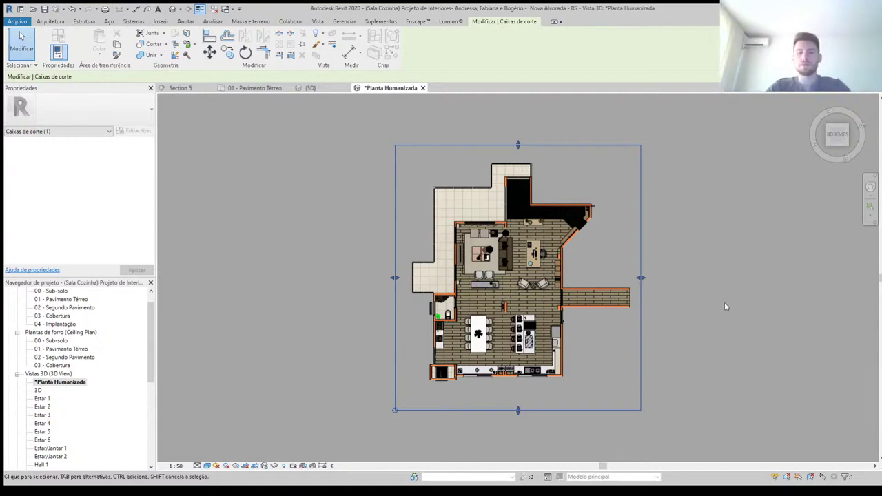
Step: Pull the section box's right face inward to crop the deck, then deselect it
drag(641, 277, 592, 283)
drag(463, 288, 419, 270)
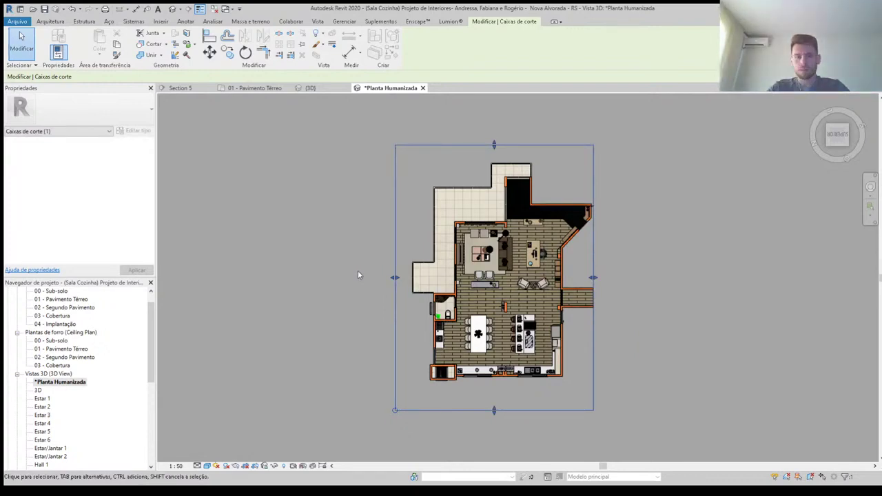
click(392, 303)
click(451, 412)
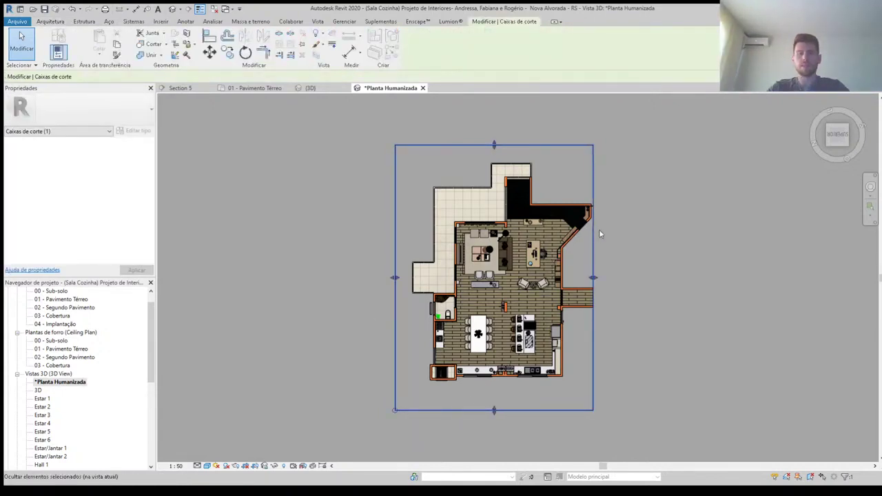
click(634, 287)
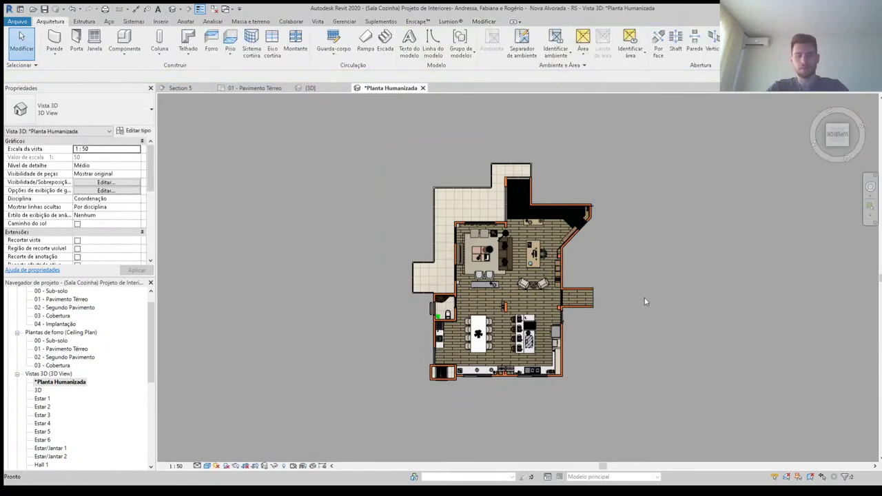
Step: Zoom into the straight top view and recentre it on the kitchen and living areas
middle_click(645, 301)
middle_click(645, 301)
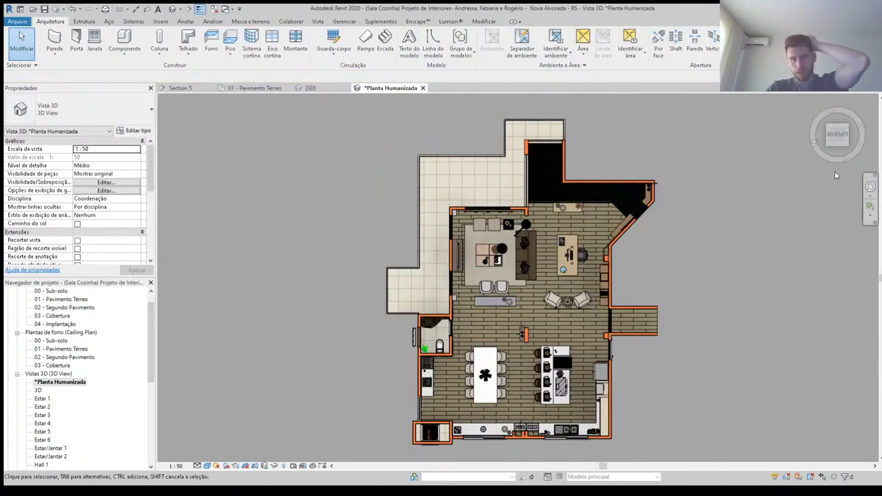
mouse_move(837, 134)
mouse_down()
mouse_move(777, 147)
mouse_move(837, 141)
mouse_up()
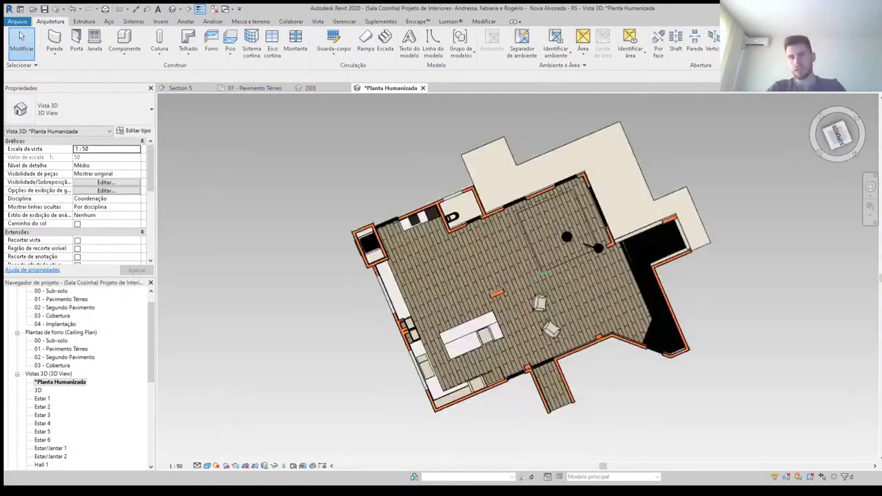
click(839, 141)
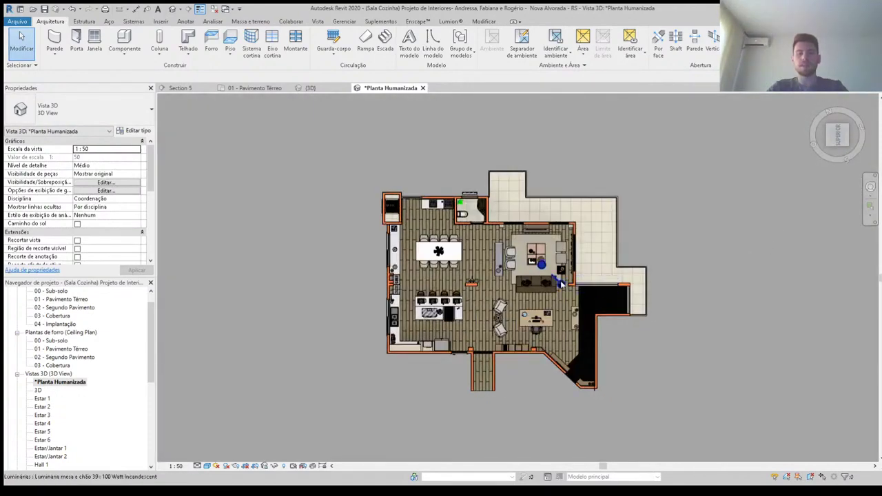
scroll(560, 281, up, 2)
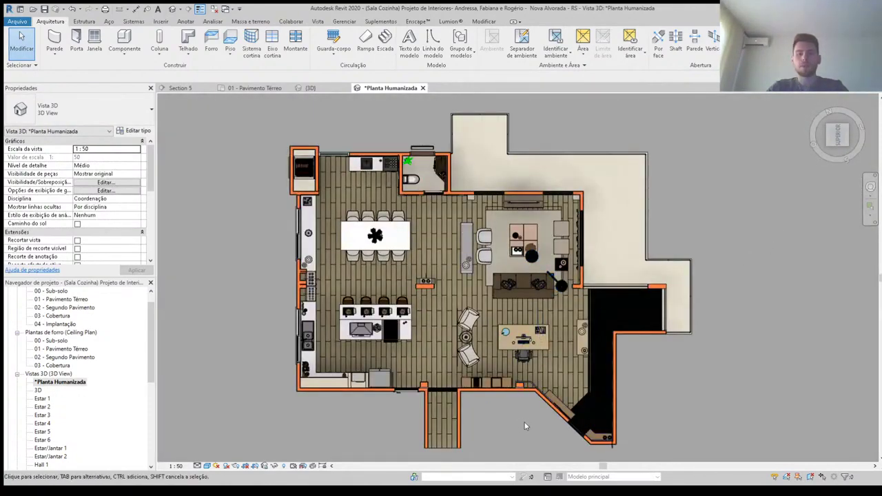
scroll(517, 448, up, 3)
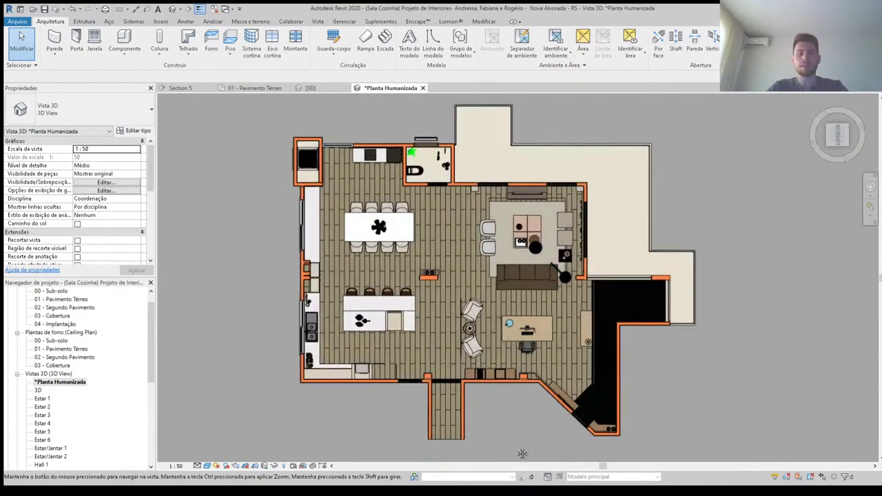
middle_drag(515, 447, 514, 462)
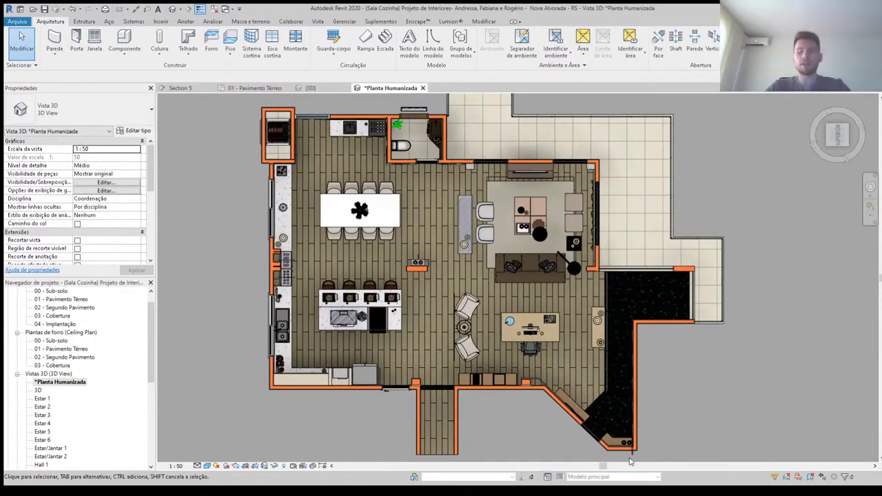
click(632, 413)
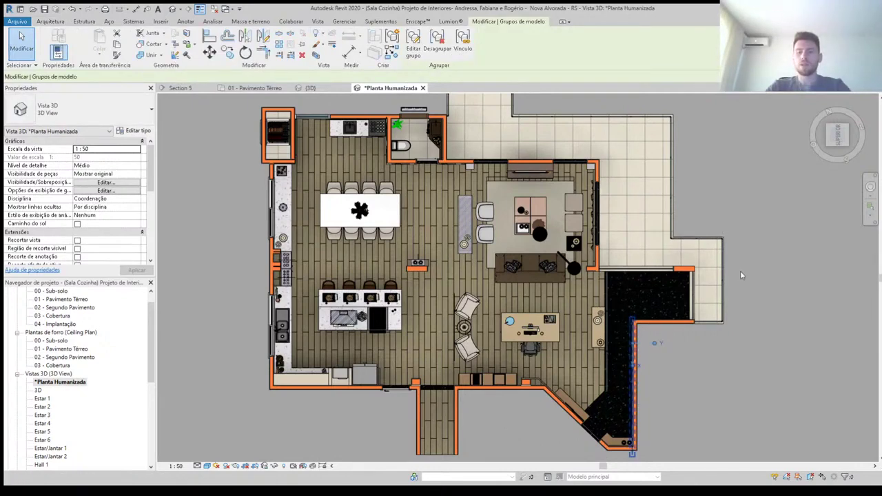
click(780, 272)
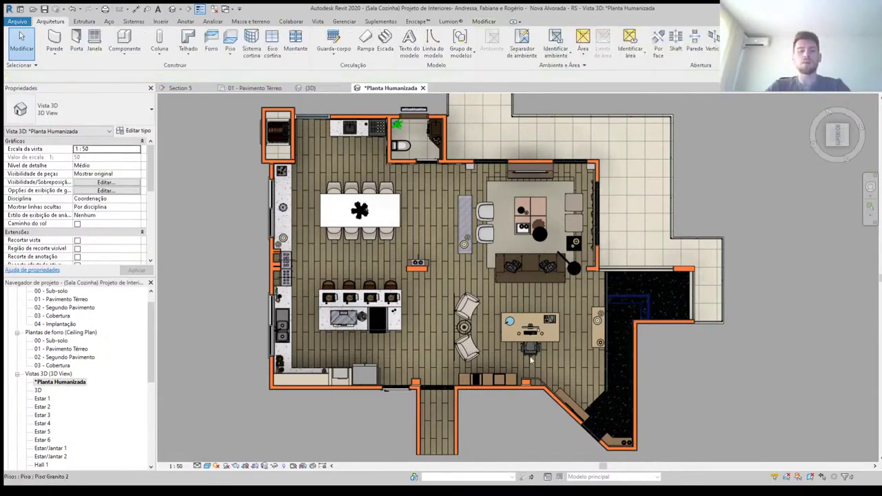
scroll(261, 231, up, 1)
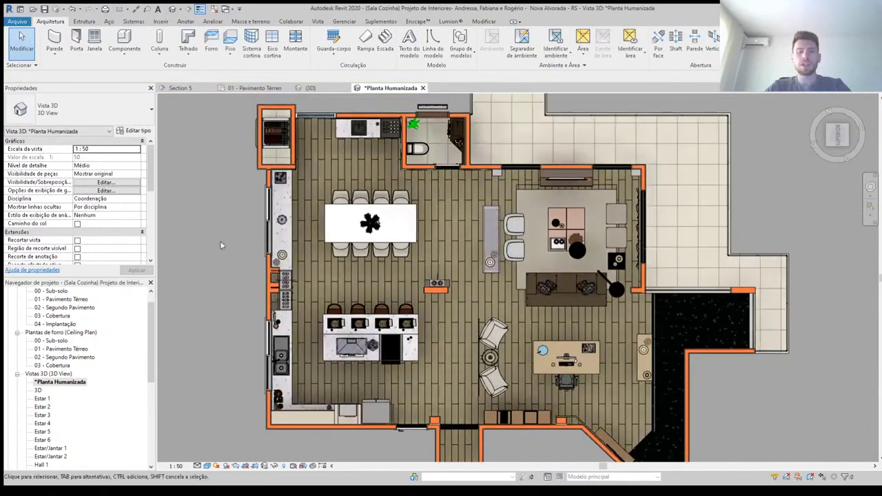
scroll(221, 238, up, 1)
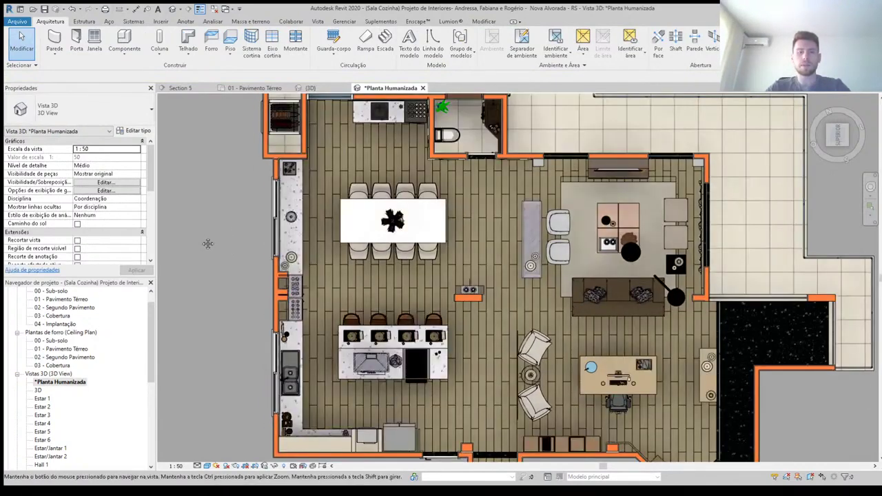
middle_drag(221, 239, 190, 247)
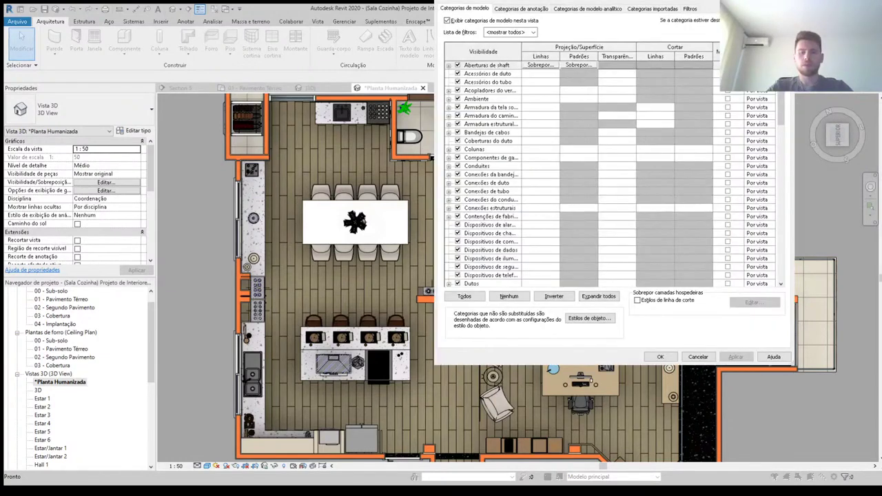
Step: In Visibility/Graphics, scroll the model categories and select Paredes
mouse_move(613, 2)
mouse_down()
mouse_move(162, 2)
mouse_move(177, 2)
mouse_up()
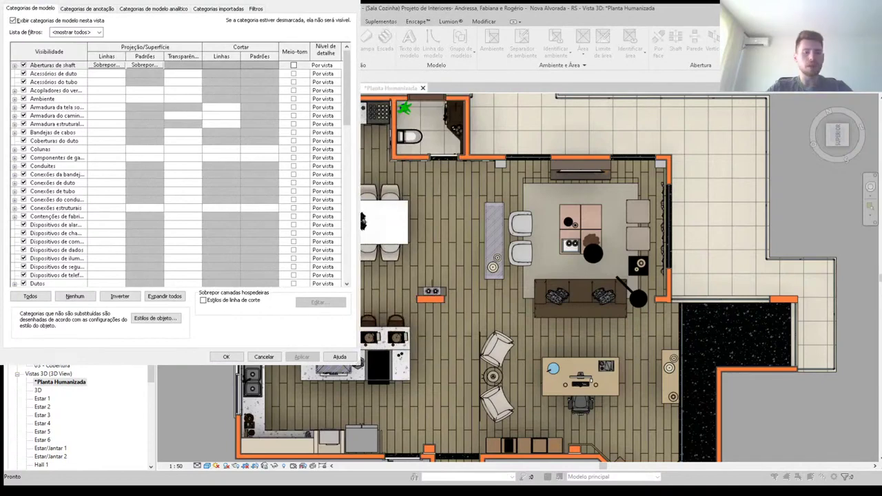
click(52, 65)
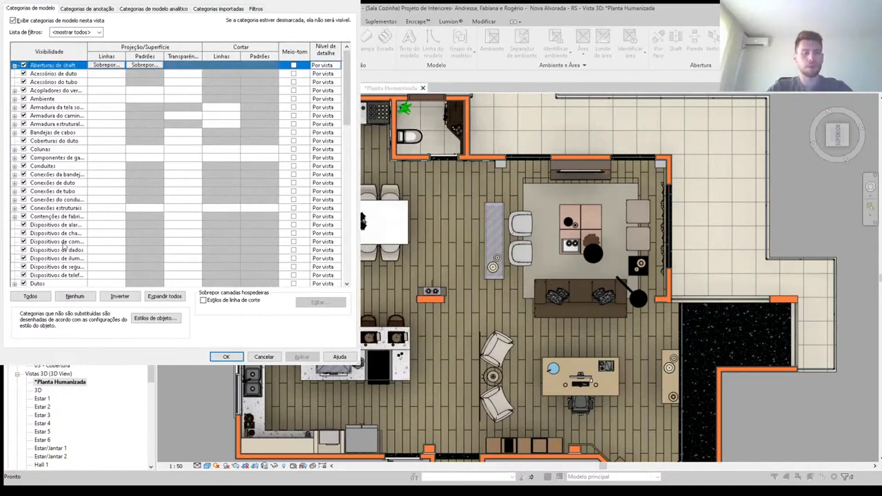
scroll(62, 221, down, 1)
scroll(62, 221, down, 1)
scroll(62, 207, down, 1)
scroll(62, 204, down, 1)
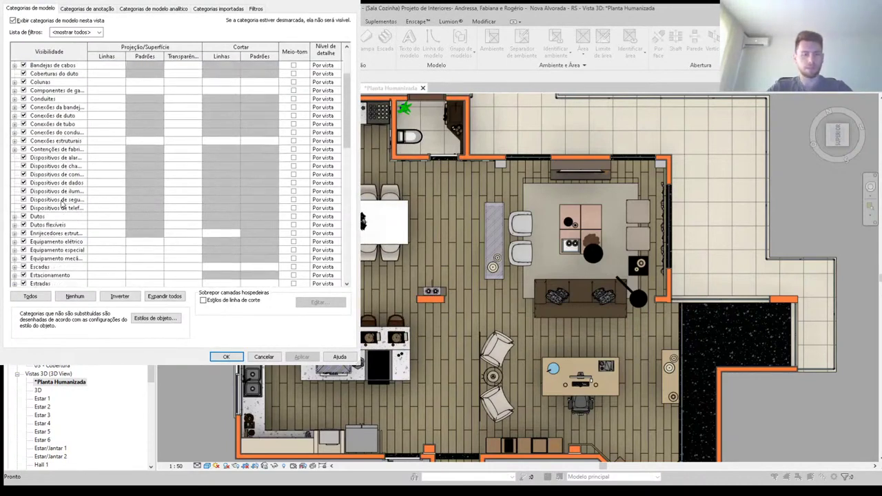
scroll(62, 204, down, 1)
scroll(62, 204, down, 2)
scroll(62, 204, down, 2)
scroll(62, 204, down, 1)
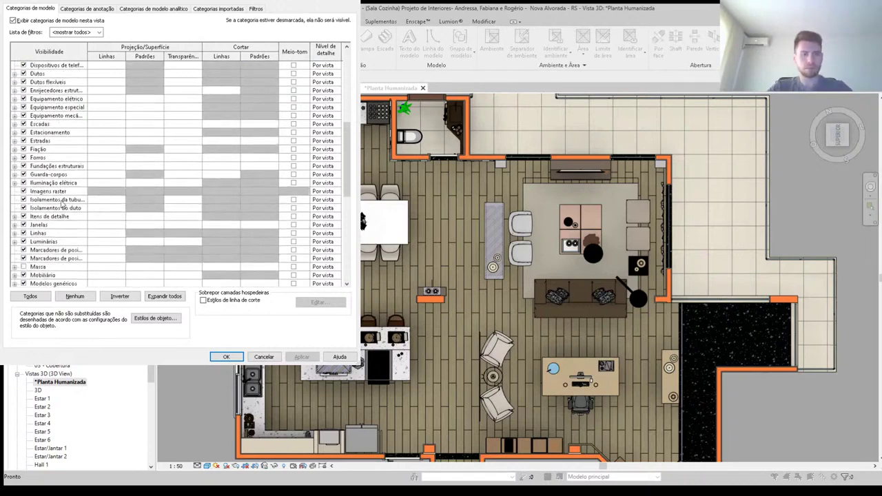
scroll(62, 204, down, 1)
scroll(60, 206, down, 1)
scroll(59, 207, down, 2)
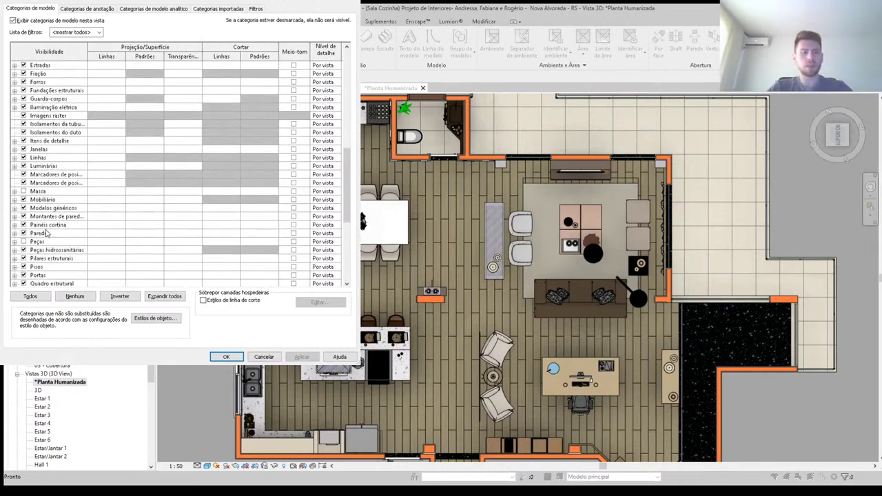
click(47, 234)
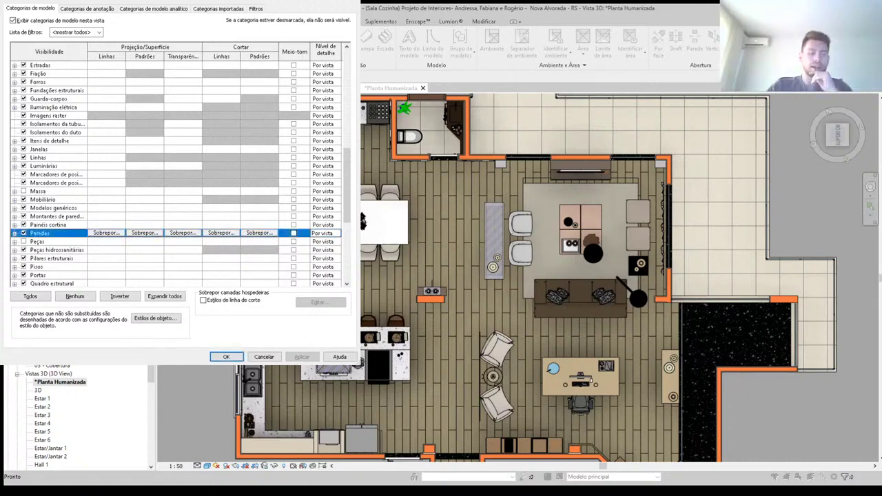
Step: Override the Paredes cut pattern with a solid black foreground fill and apply it
click(255, 234)
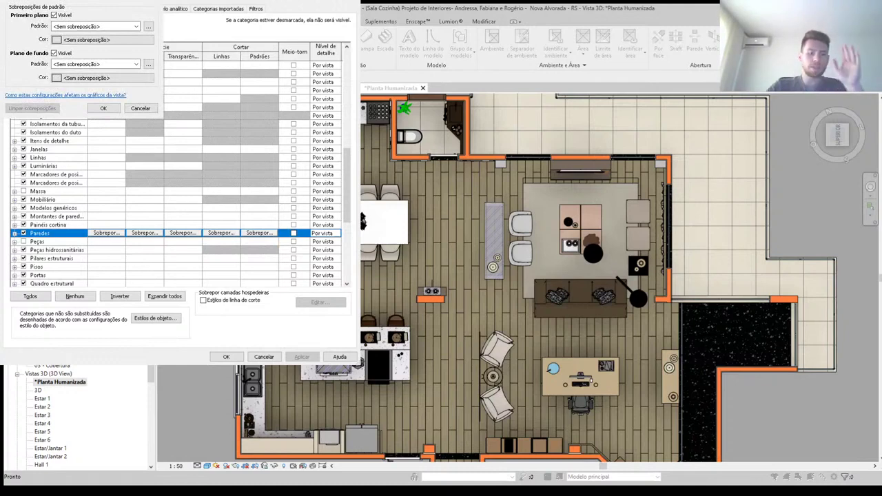
scroll(93, 29, down, 1)
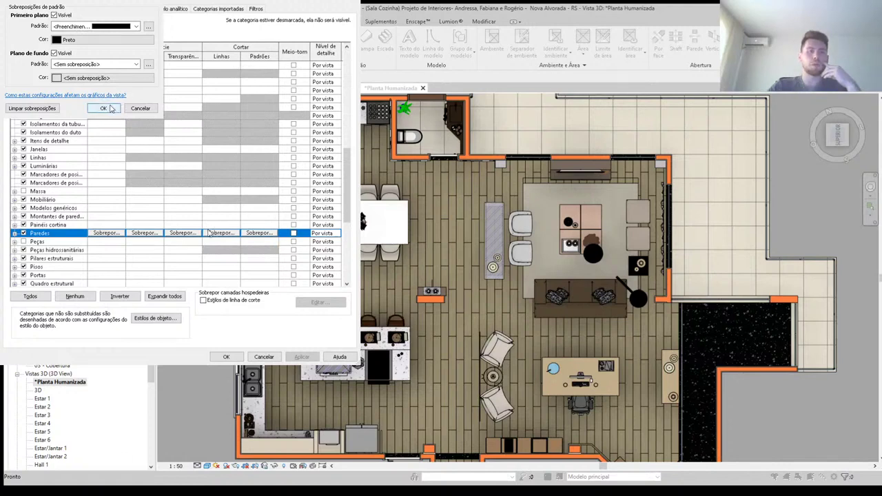
click(103, 108)
click(299, 357)
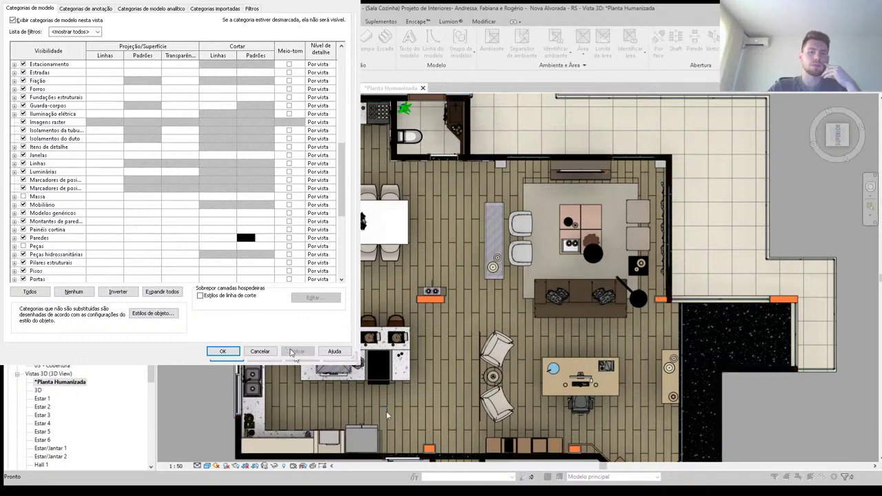
Step: Close Visibility/Graphics with OK, then inspect the rug decal and a timber column
click(223, 352)
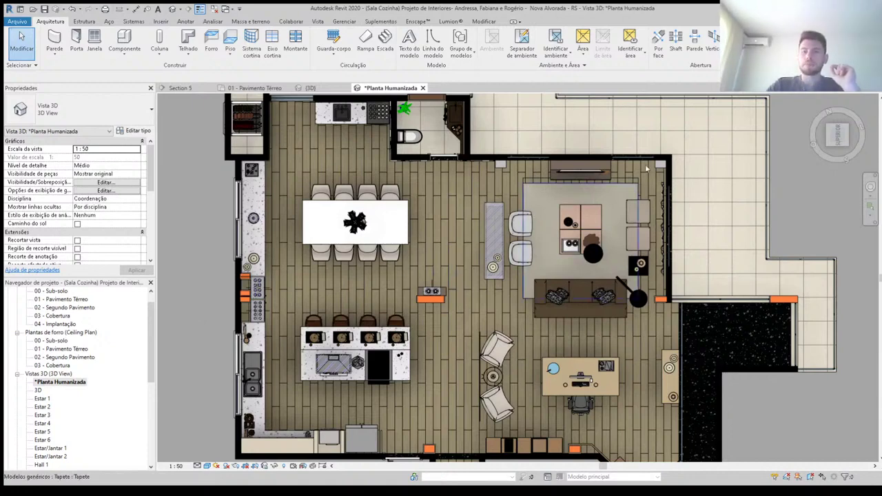
click(630, 183)
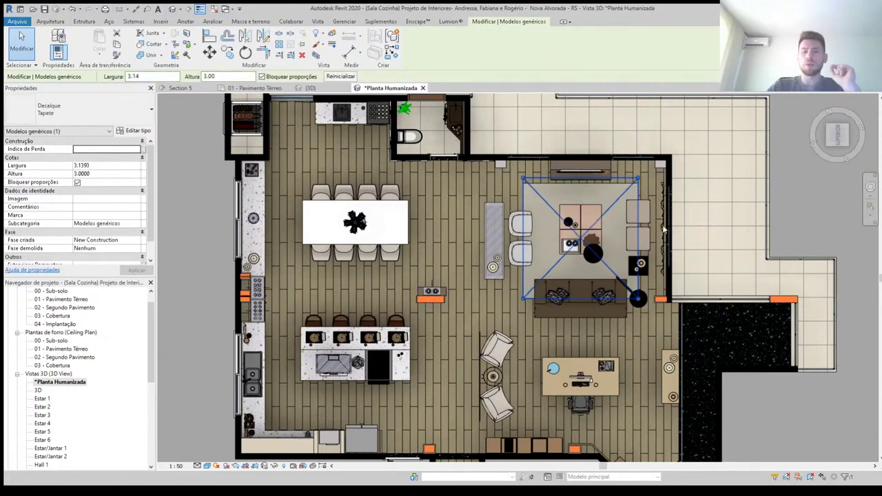
click(773, 222)
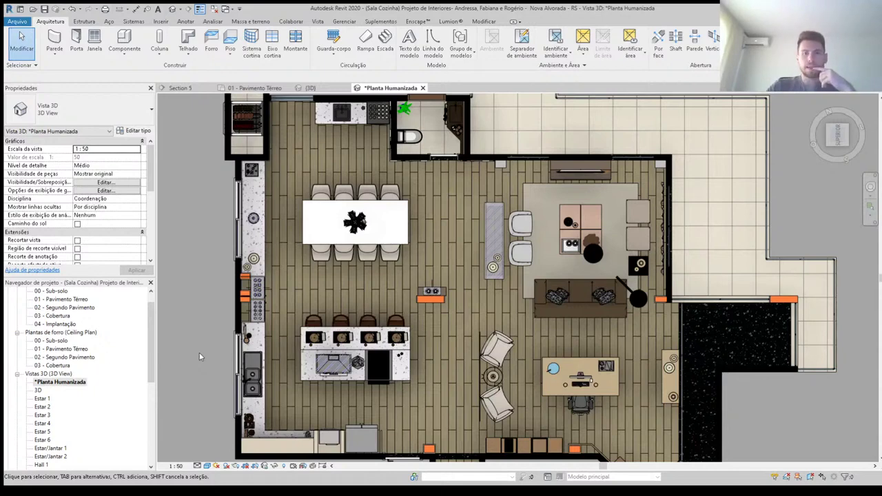
click(443, 302)
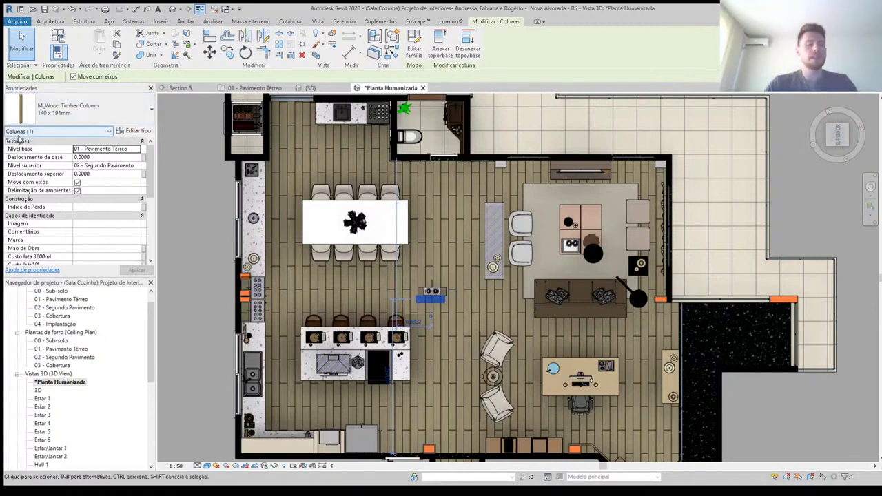
Step: Reopen Visibility/Graphics with VG and select the Colunas category
click(187, 190)
key(v)
key(v)
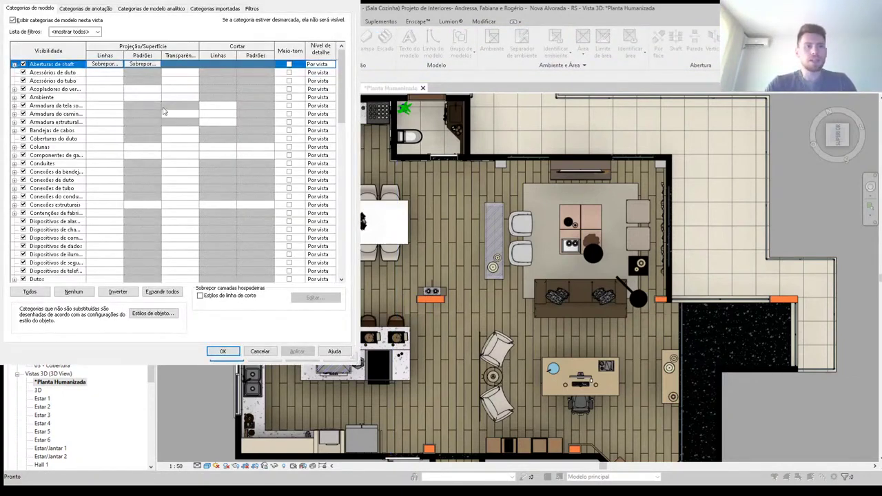
click(52, 191)
click(47, 148)
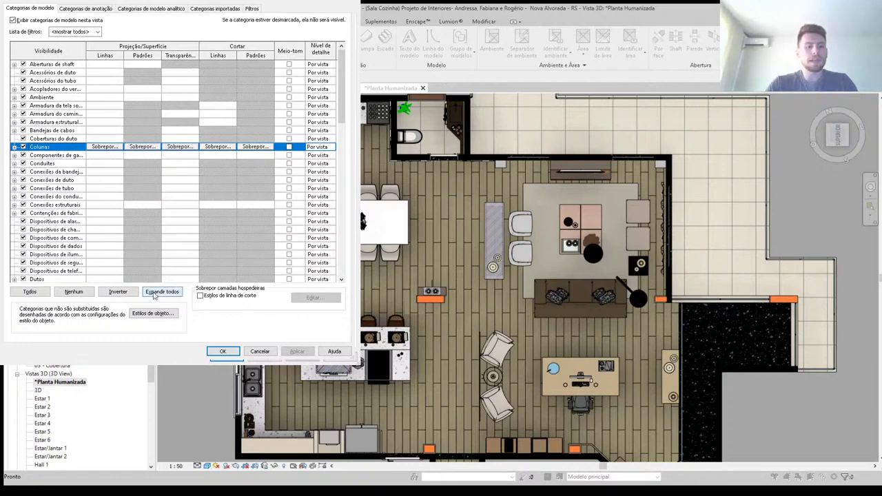
click(241, 148)
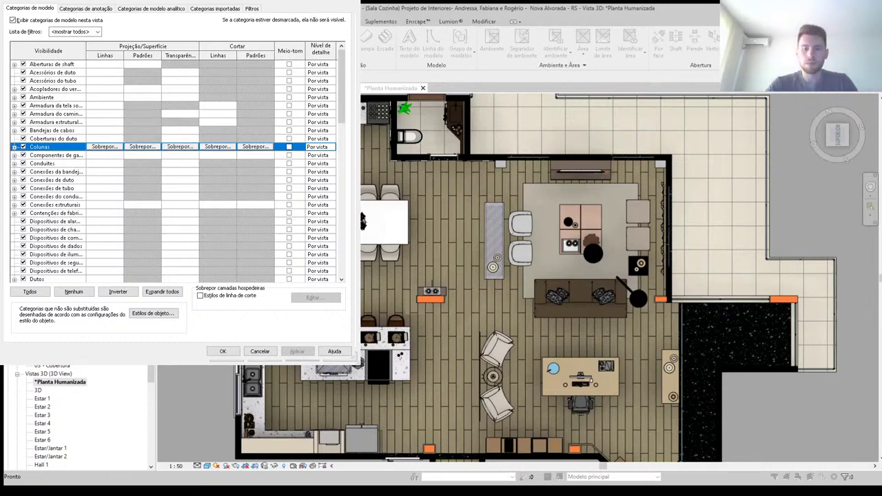
Step: Override the Colunas cut pattern with a solid black foreground fill and apply it
click(255, 146)
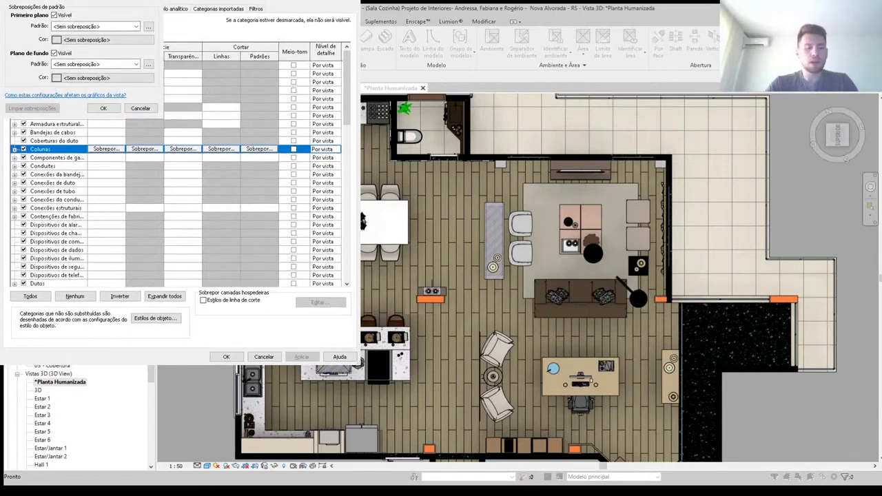
click(97, 26)
click(84, 42)
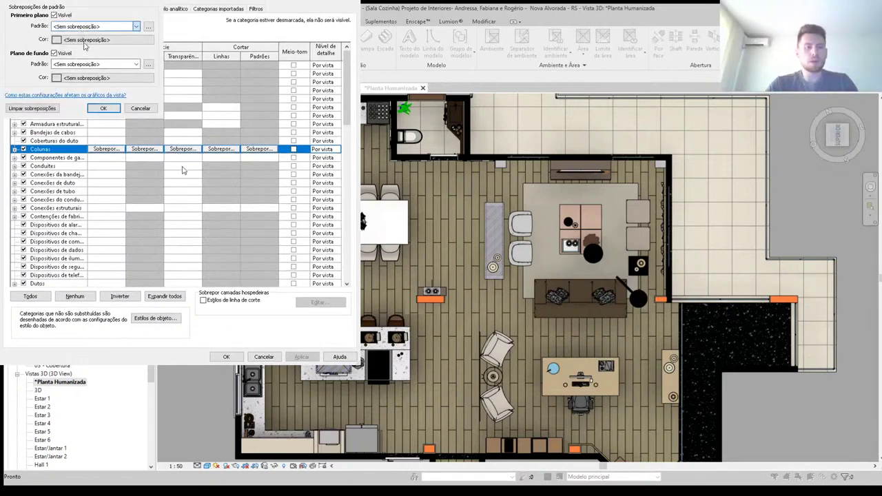
click(84, 43)
click(62, 41)
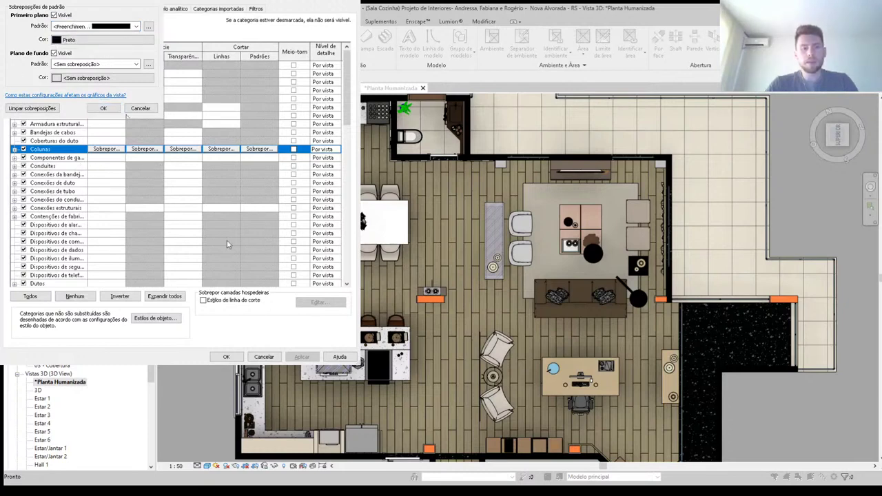
click(103, 108)
click(298, 353)
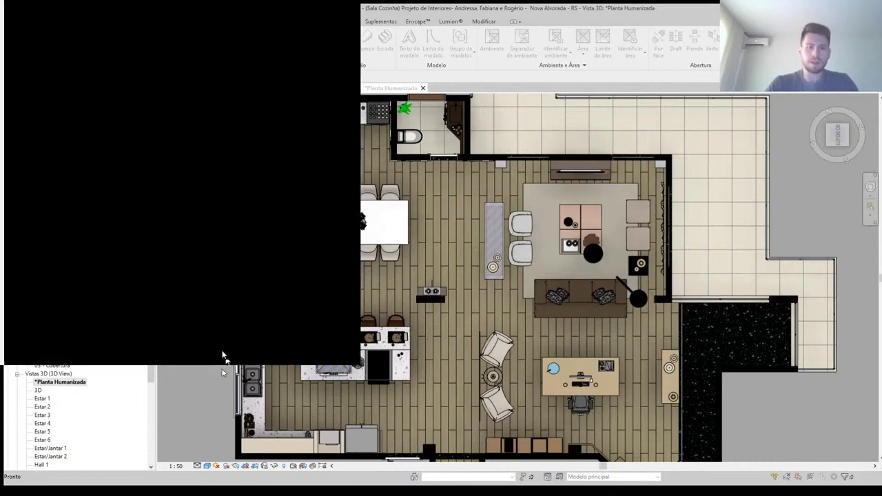
Step: Keep the visibility changes and raise the view's detail level from Médio to Alto (Fine)
click(222, 352)
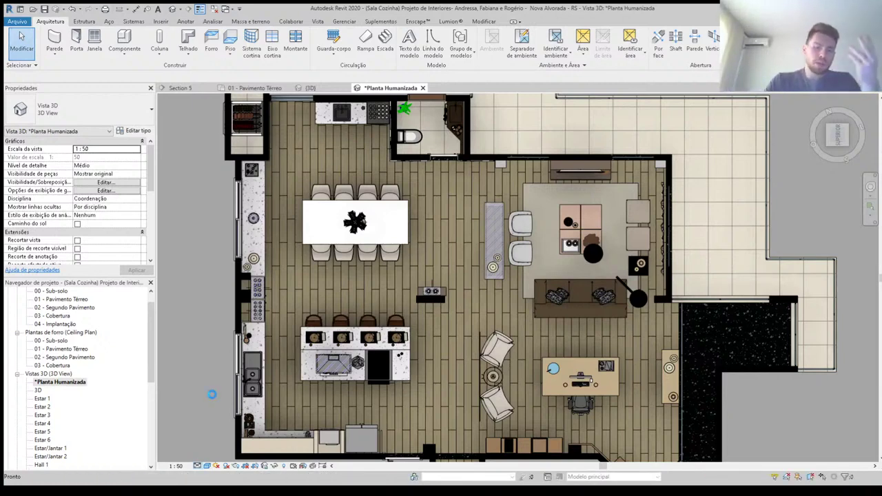
click(197, 466)
click(207, 454)
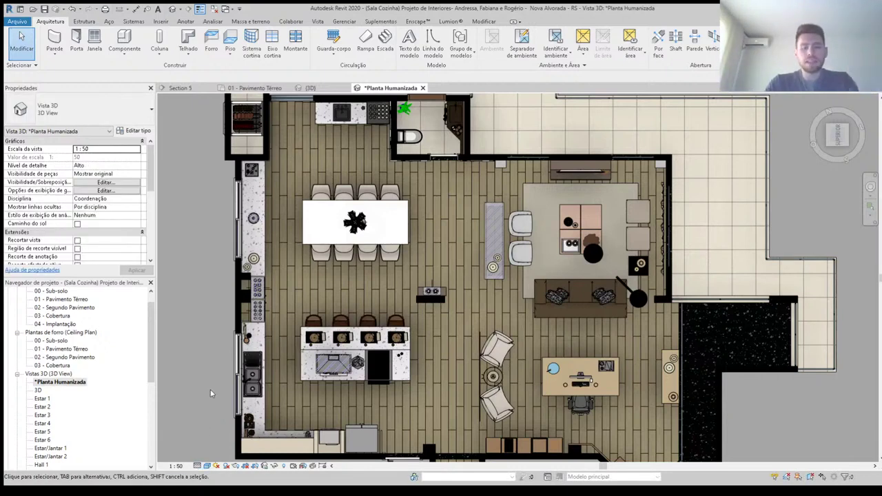
Step: Open Visibility/Graphics Overrides with VG and scroll down the model categories list
key(v)
key(g)
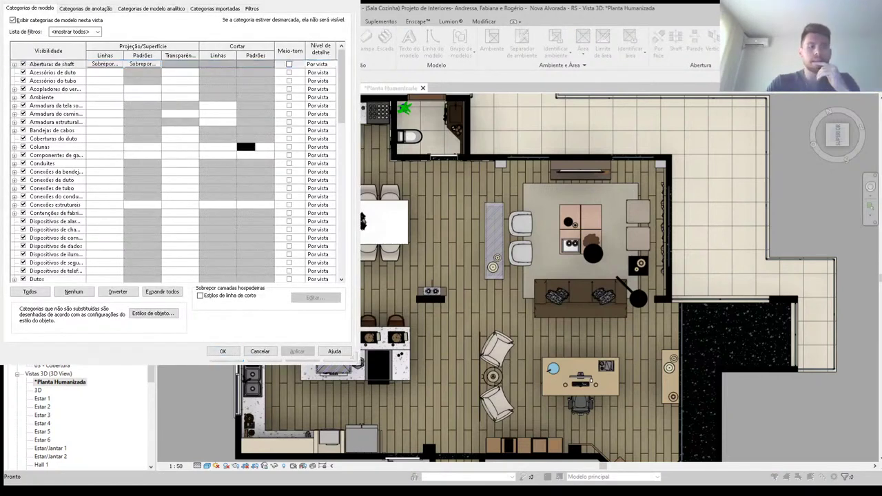
click(50, 172)
scroll(51, 176, down, 1)
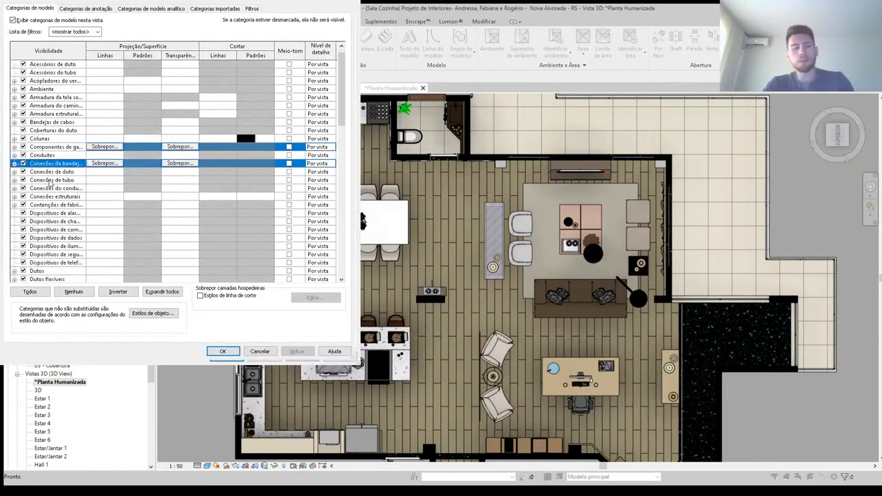
scroll(50, 186, down, 2)
scroll(50, 199, down, 1)
scroll(49, 214, down, 1)
scroll(49, 214, down, 2)
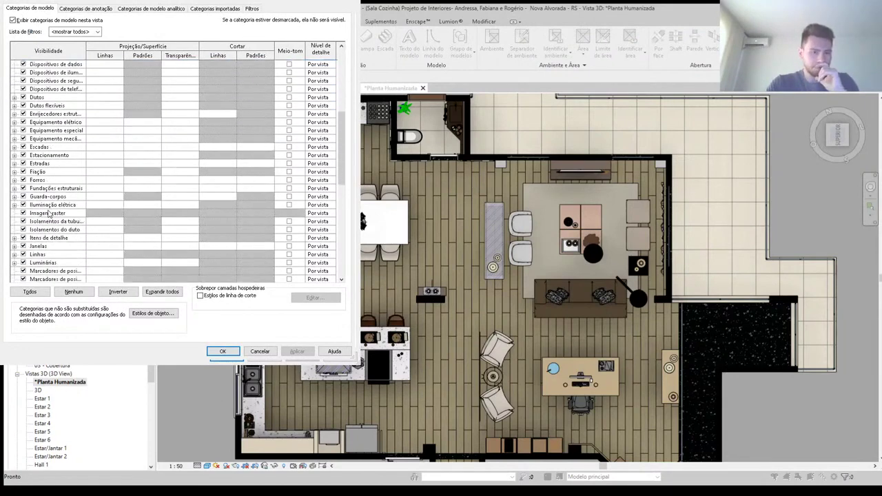
scroll(50, 213, down, 1)
scroll(50, 214, down, 1)
scroll(50, 214, down, 1)
scroll(50, 213, down, 1)
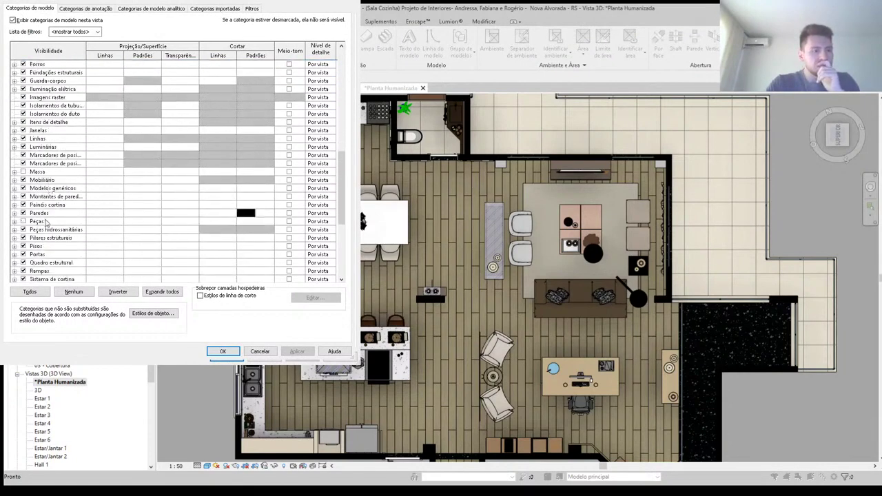
Step: Set the Pisos (floors) category to Meio-tom halftone and apply it
click(45, 246)
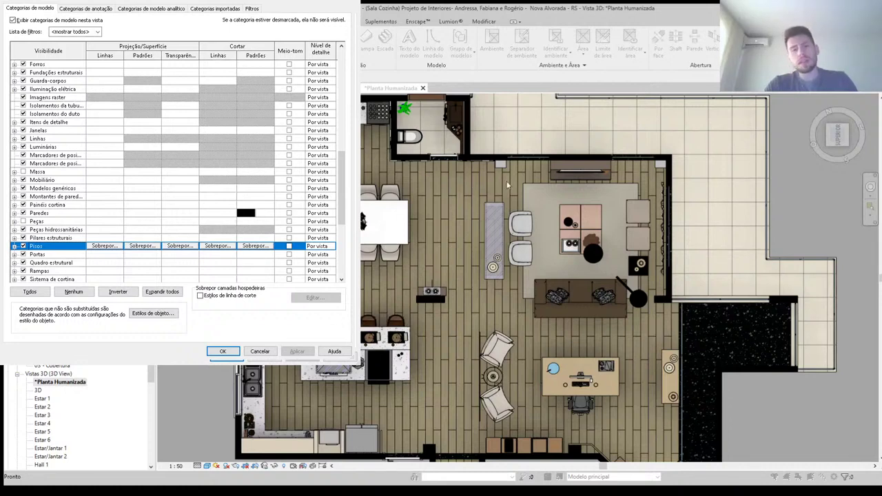
click(289, 246)
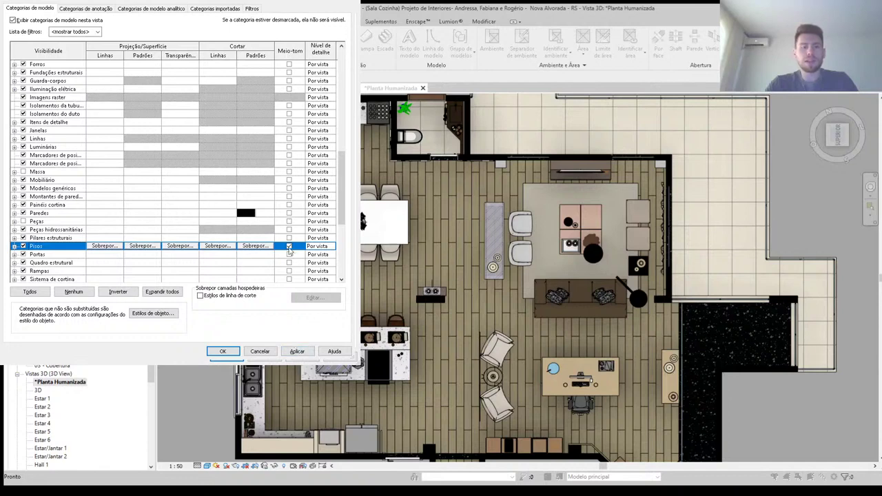
click(297, 350)
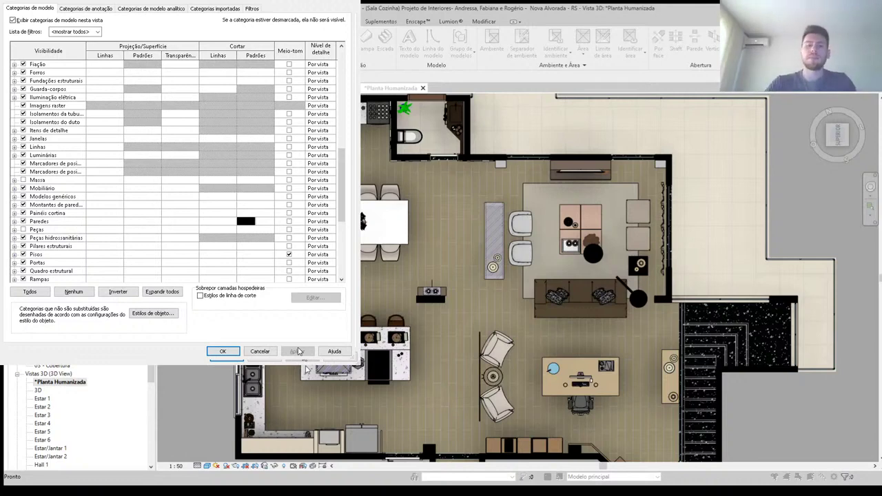
Step: Confirm the Visibility/Graphics Overrides with OK, leaving the floors faded in halftone
click(223, 352)
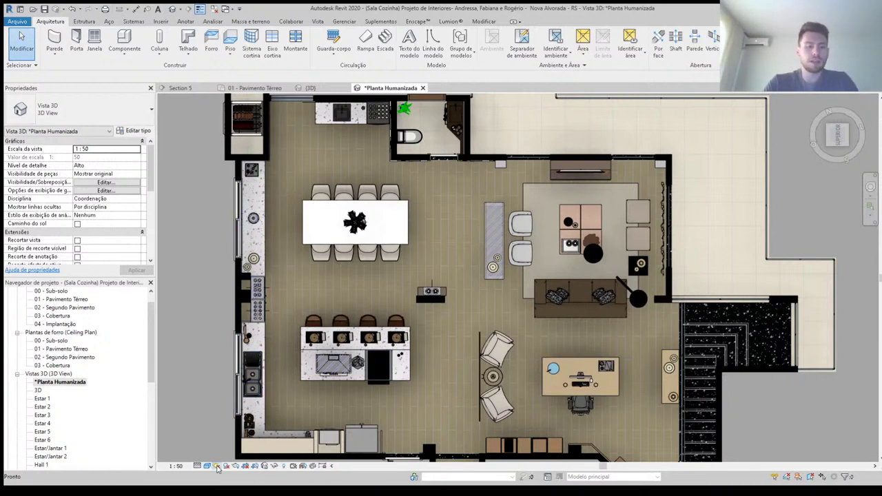
Step: Set the sun to a static study at 12:00 on 26/03/2021 and apply it
click(217, 466)
click(235, 439)
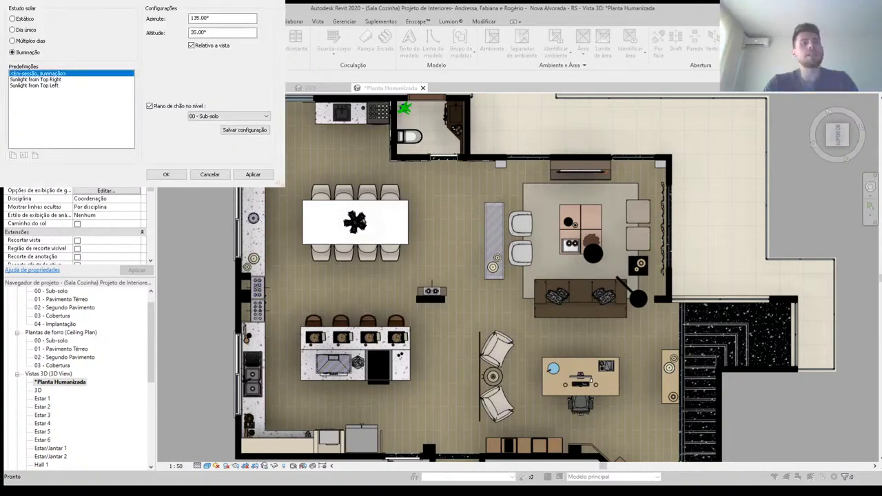
click(12, 19)
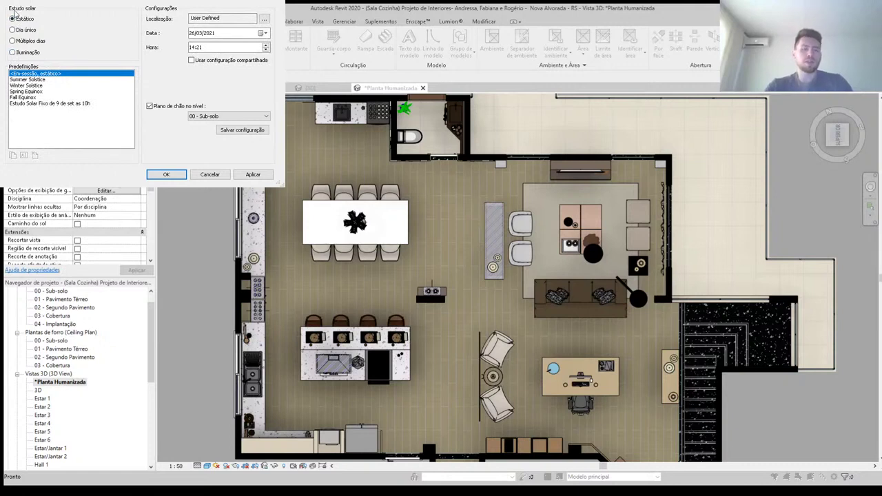
double_click(195, 48)
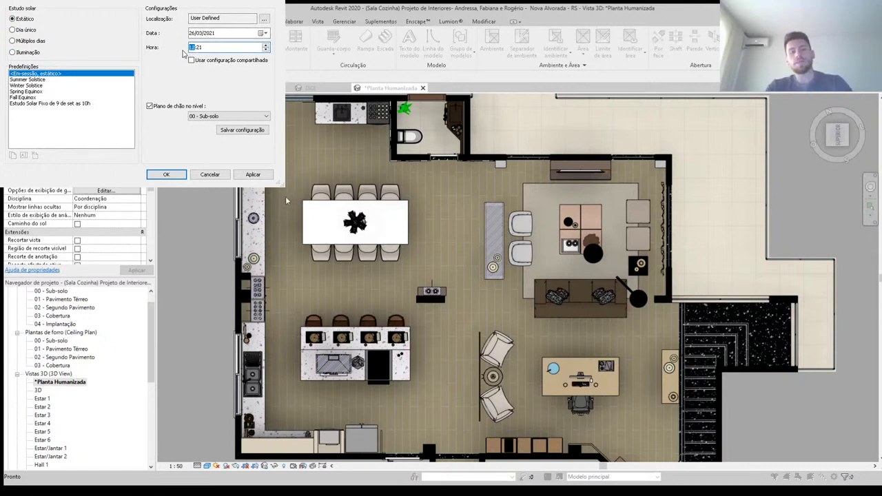
text(12:00)
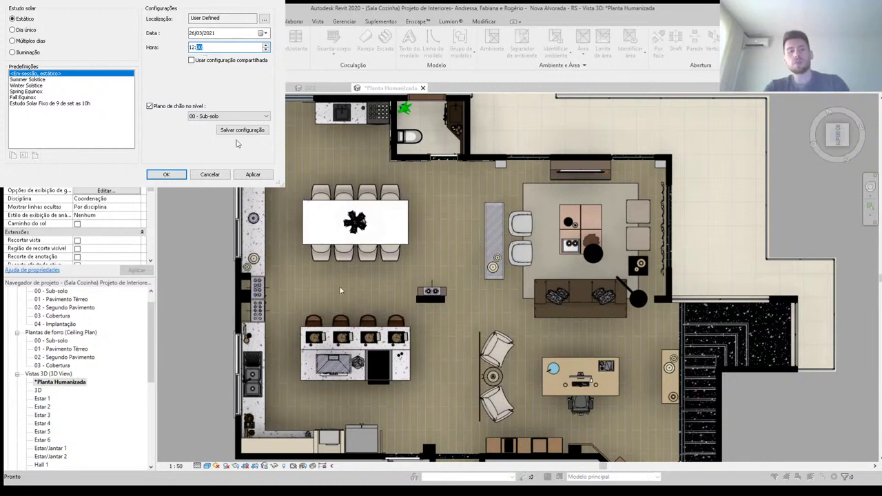
click(253, 175)
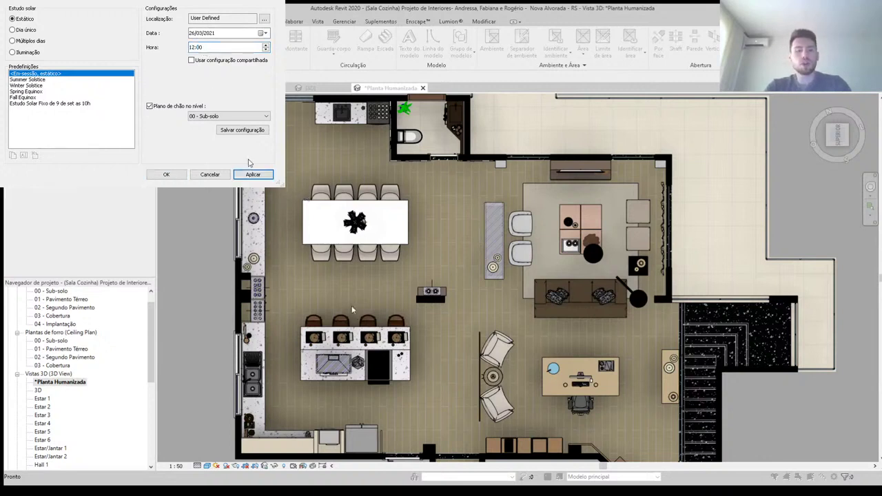
click(195, 49)
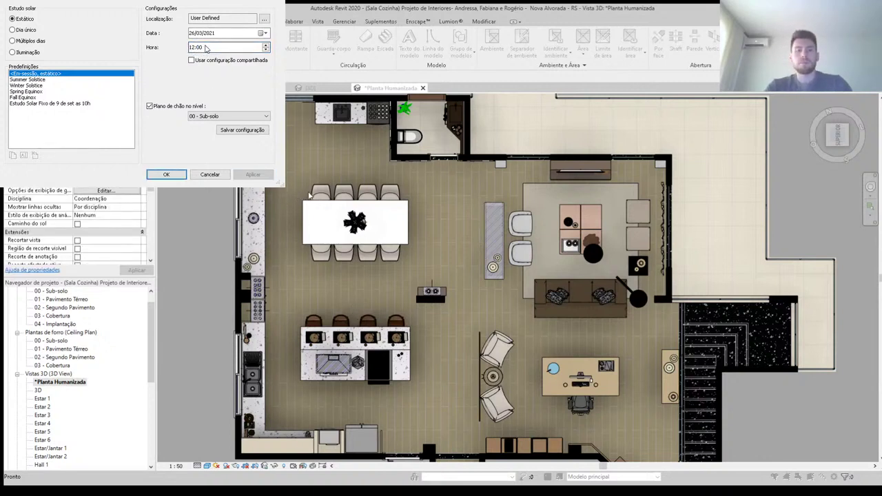
click(168, 175)
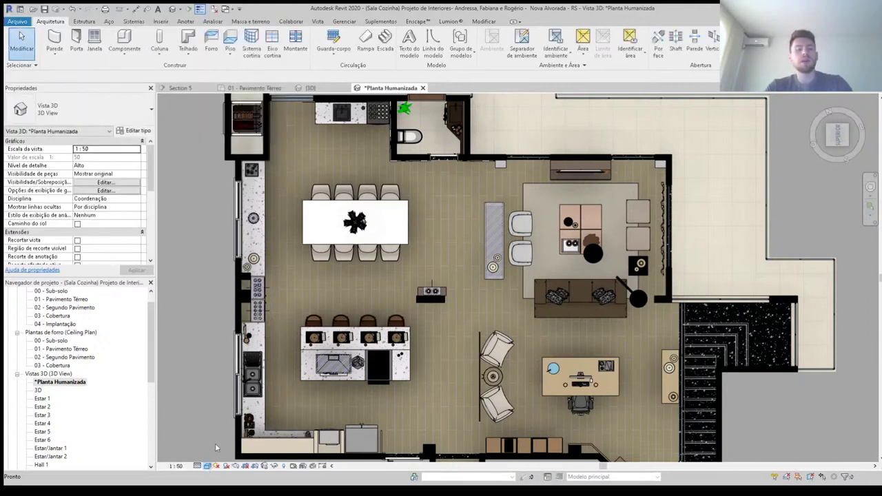
Step: In Graphic Display Options, turn off ambient shadows and turn on cast shadows, then apply
click(105, 190)
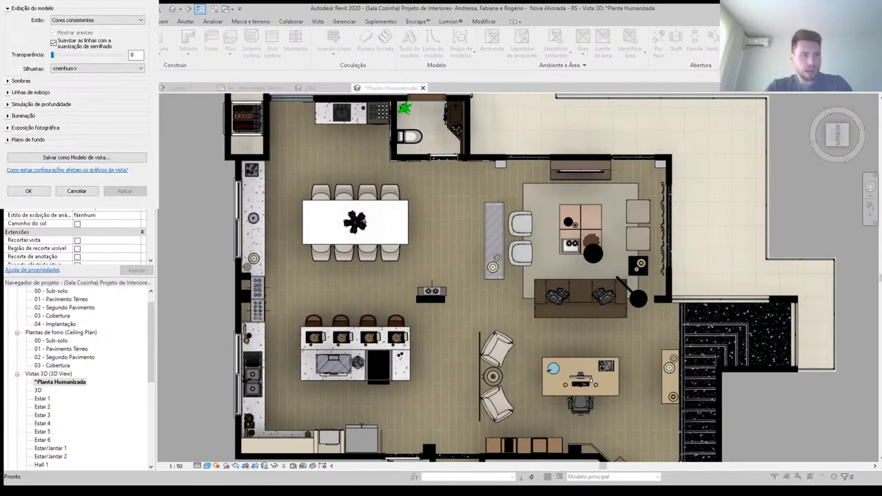
click(7, 81)
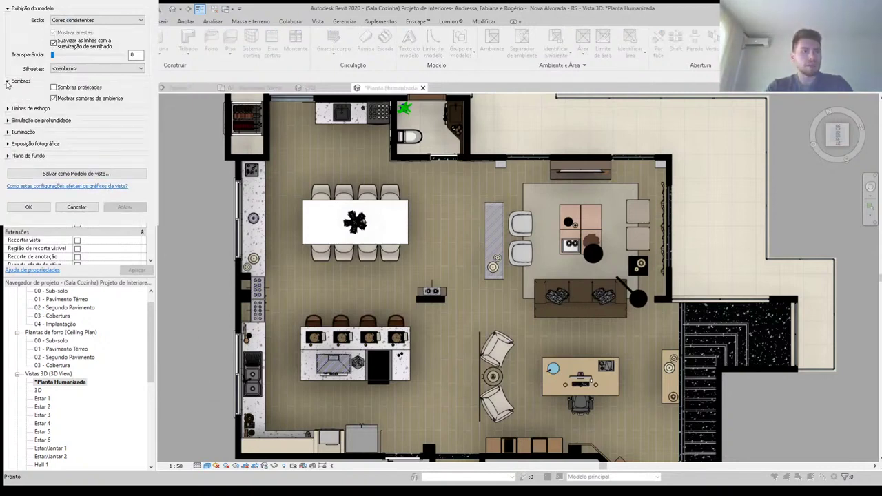
click(8, 81)
click(8, 81)
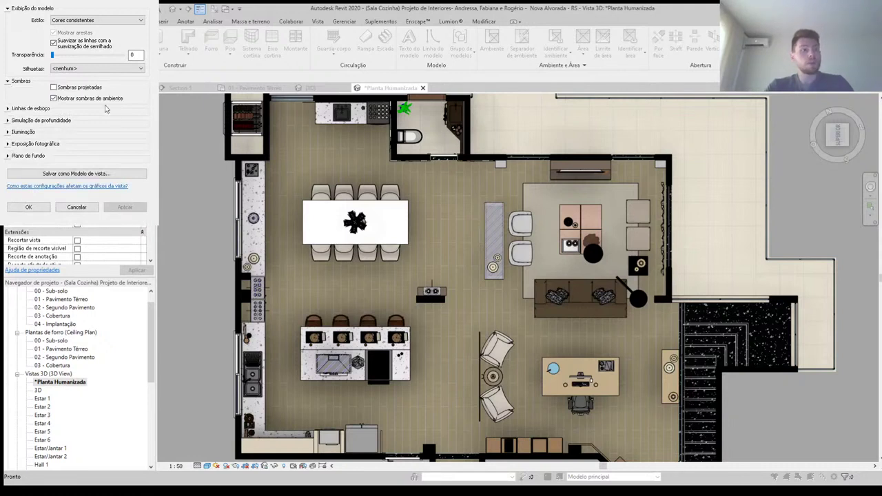
click(54, 100)
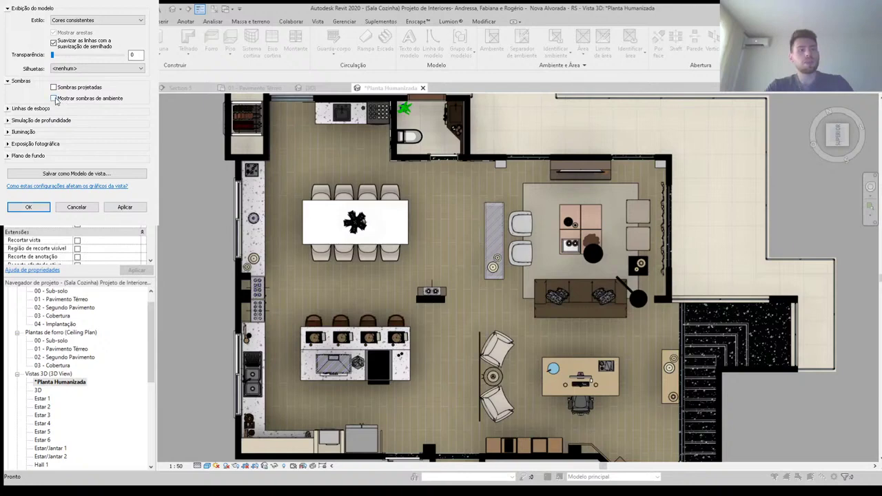
click(125, 207)
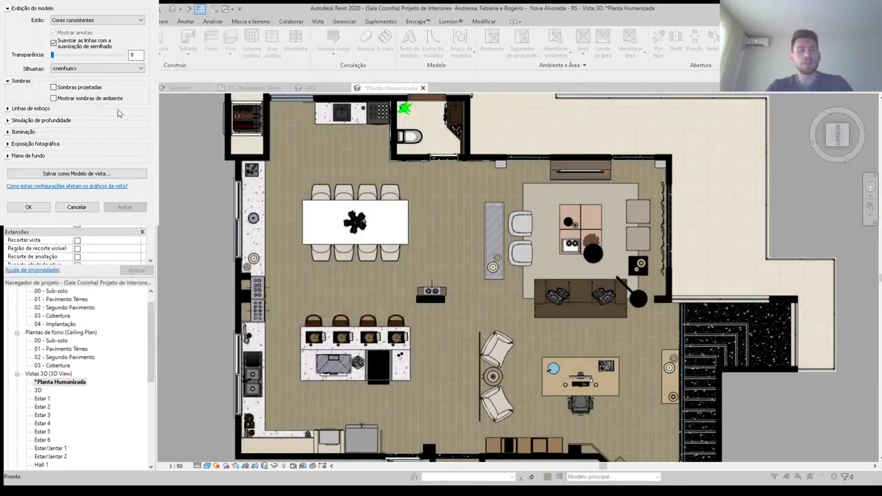
click(54, 87)
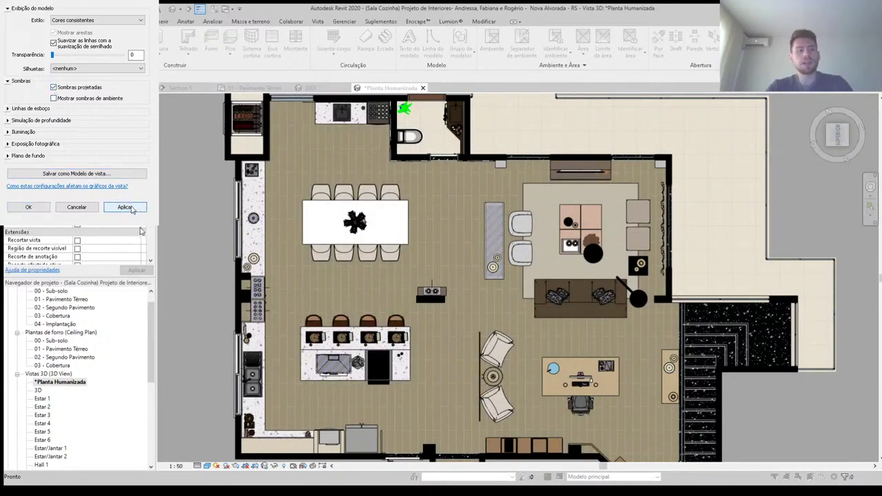
click(125, 207)
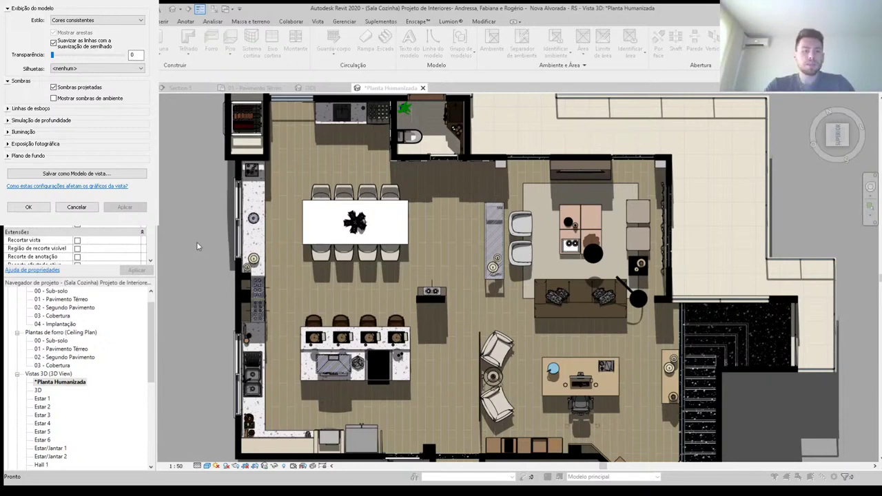
click(28, 208)
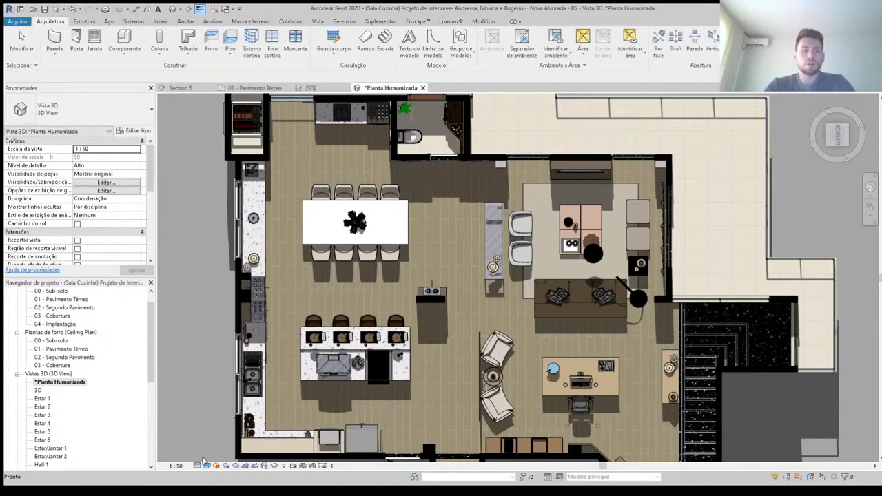
Step: Save the Sala Cozinha project with Ctrl+S, twice
key(ctrl+s)
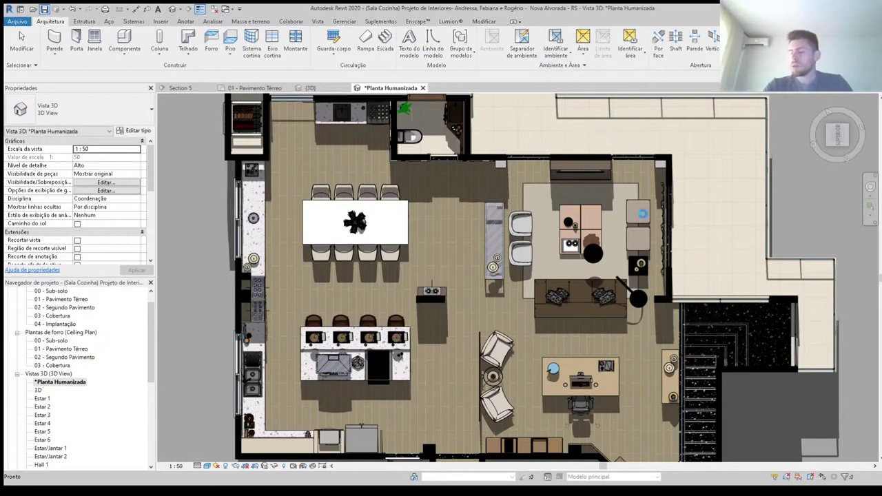
key(ctrl+s)
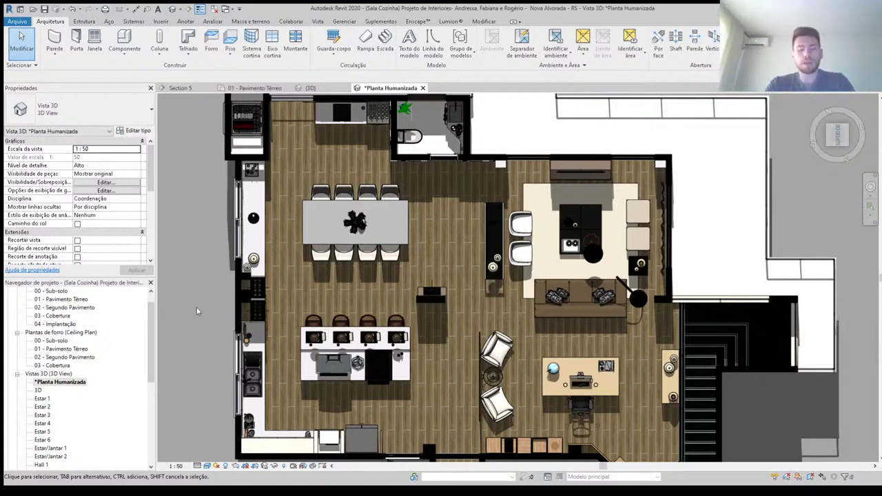
Step: Open Visibility/Graphics with VG, browse past Colunas and Painéis cortina to select Paredes
key(v)
key(g)
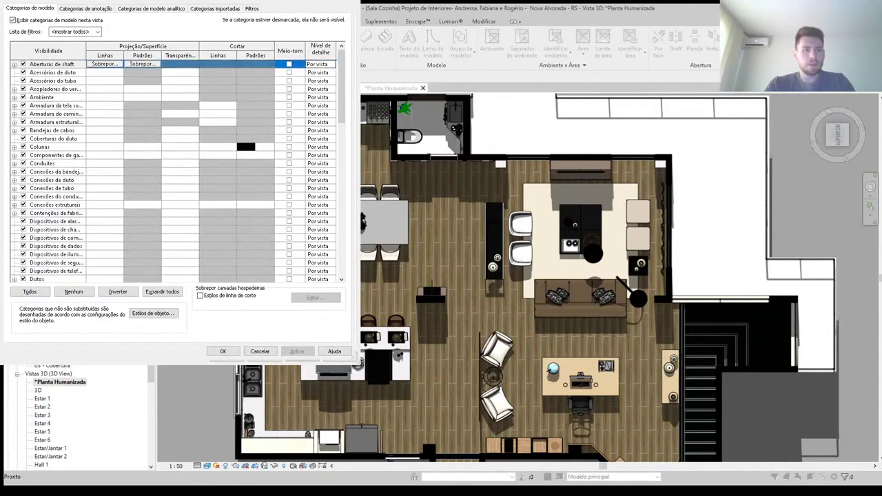
click(218, 147)
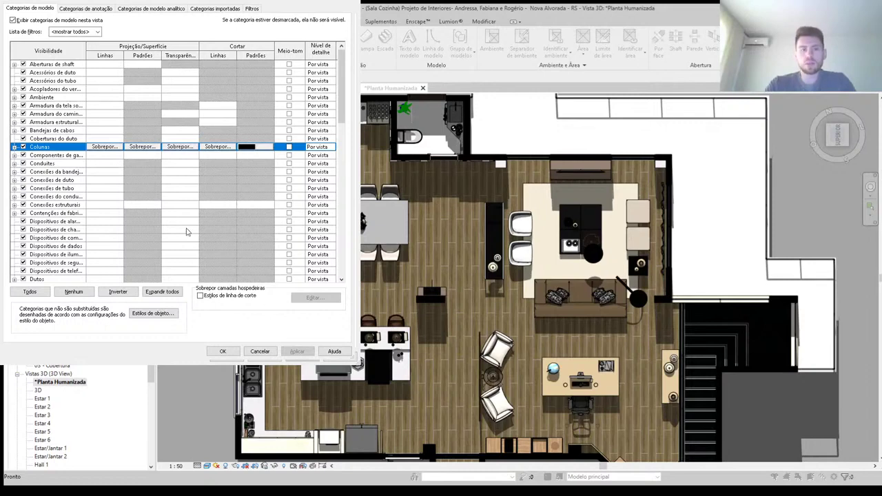
click(58, 206)
scroll(58, 205, down, 10)
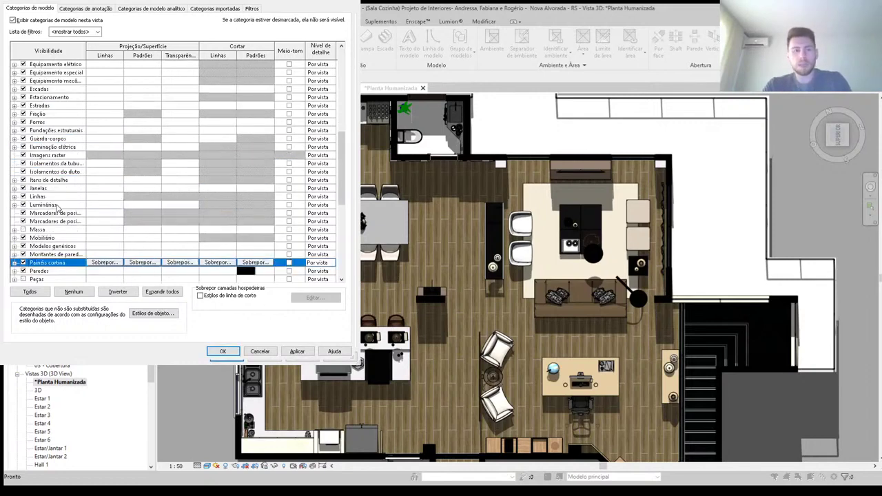
click(60, 257)
scroll(61, 269, down, 1)
click(55, 246)
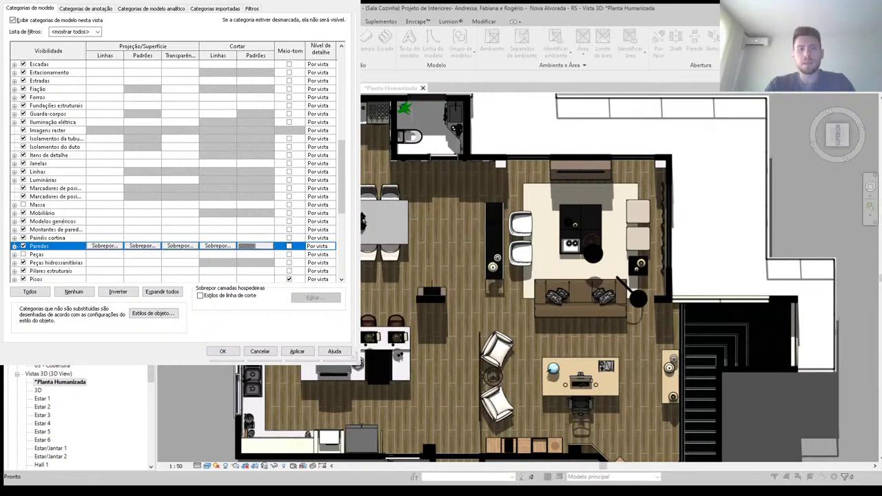
click(297, 352)
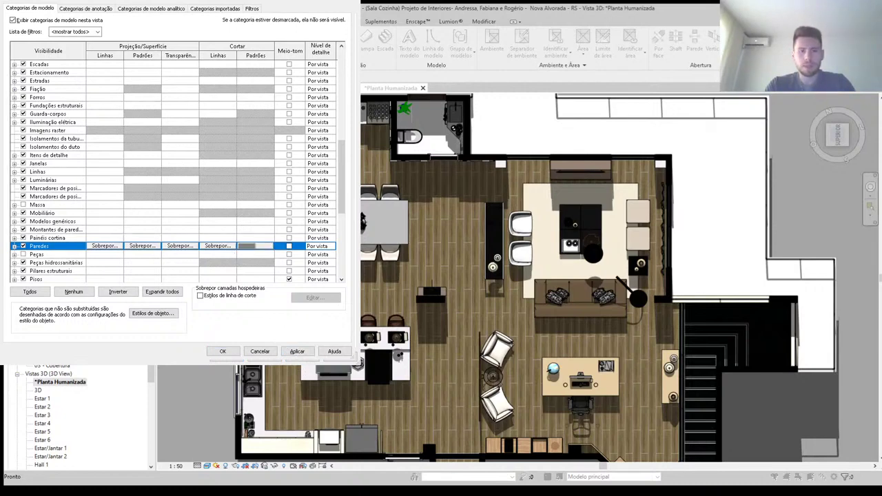
Step: Override the Paredes cut pattern with grey RGB 128-128-128, apply, and close the dialog
click(142, 246)
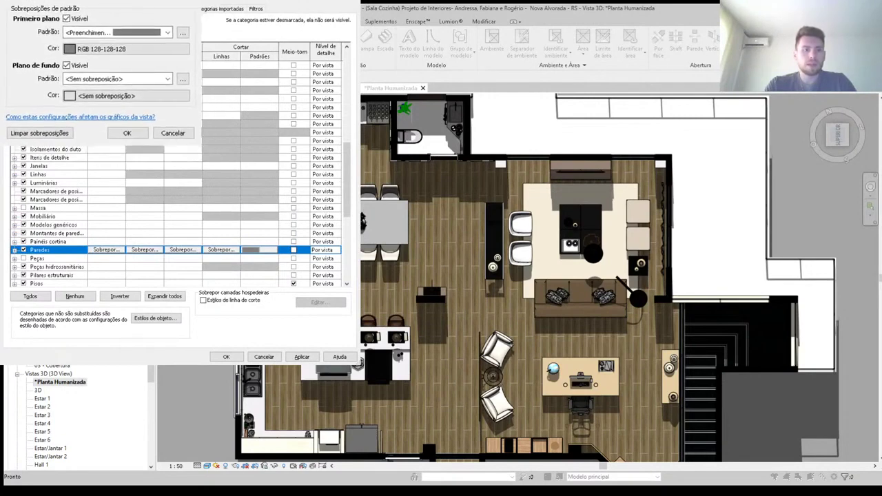
click(127, 133)
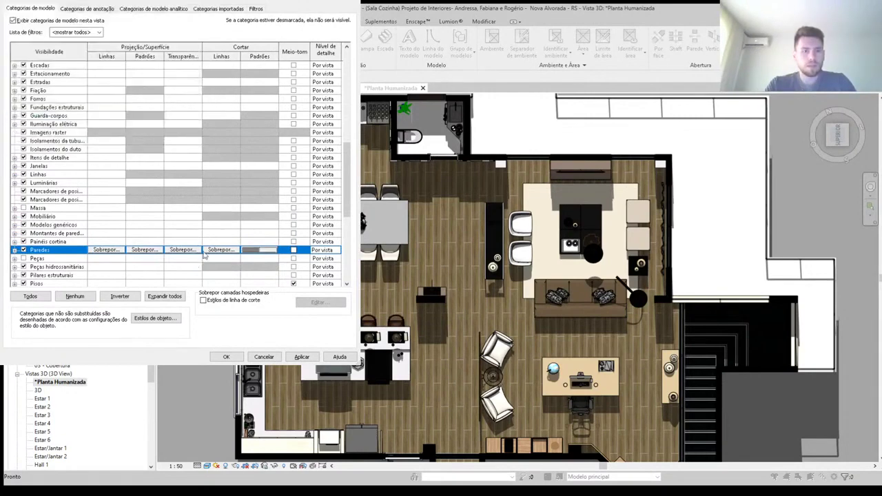
click(301, 357)
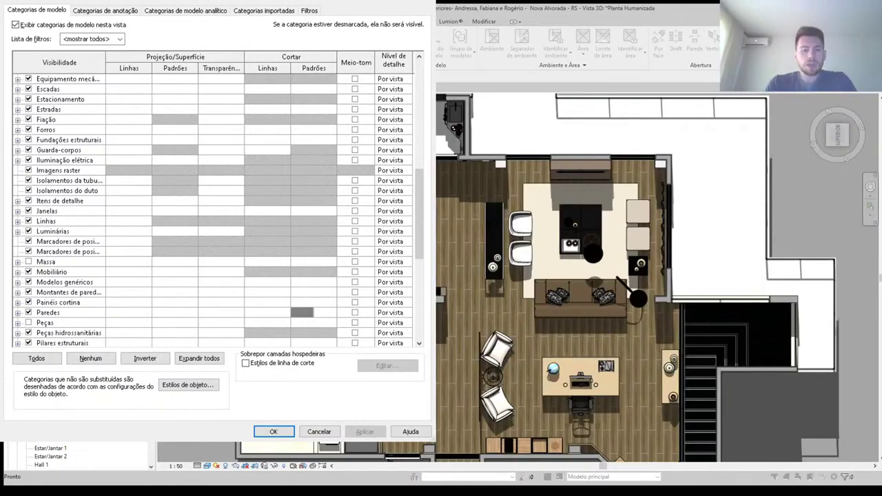
click(276, 432)
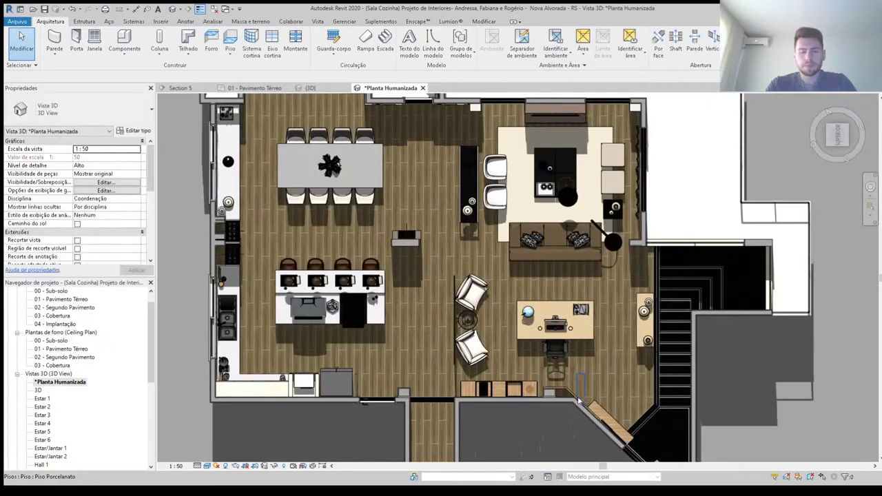
scroll(524, 394, up, 1)
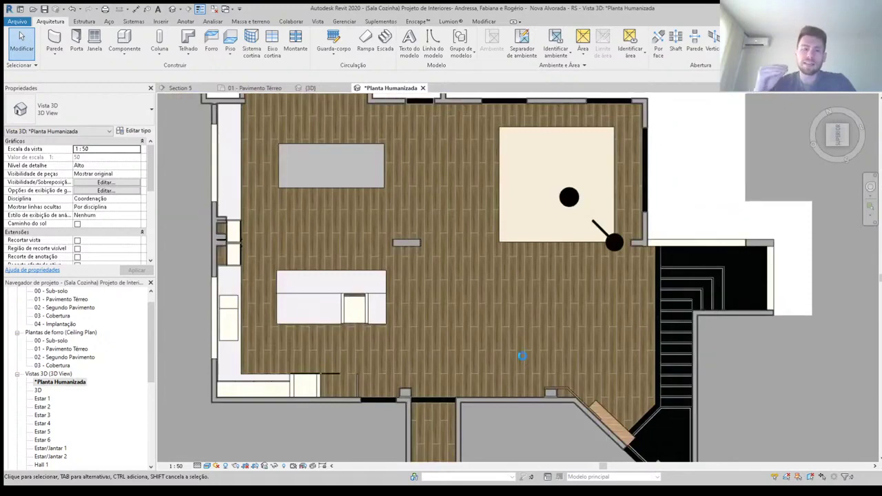
scroll(522, 355, up, 3)
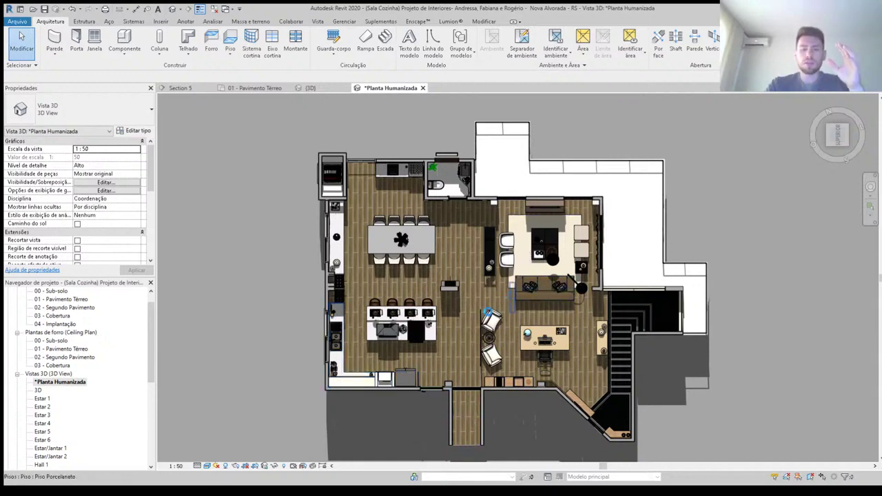
scroll(488, 313, up, 1)
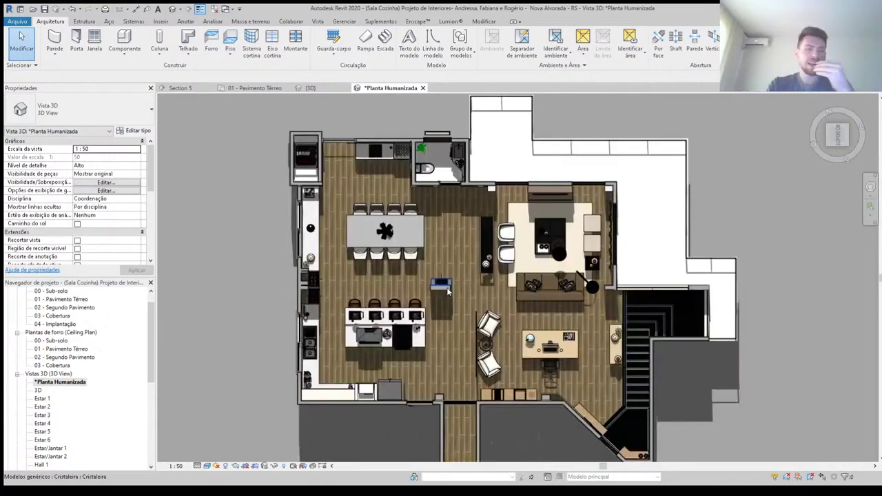
scroll(241, 304, up, 1)
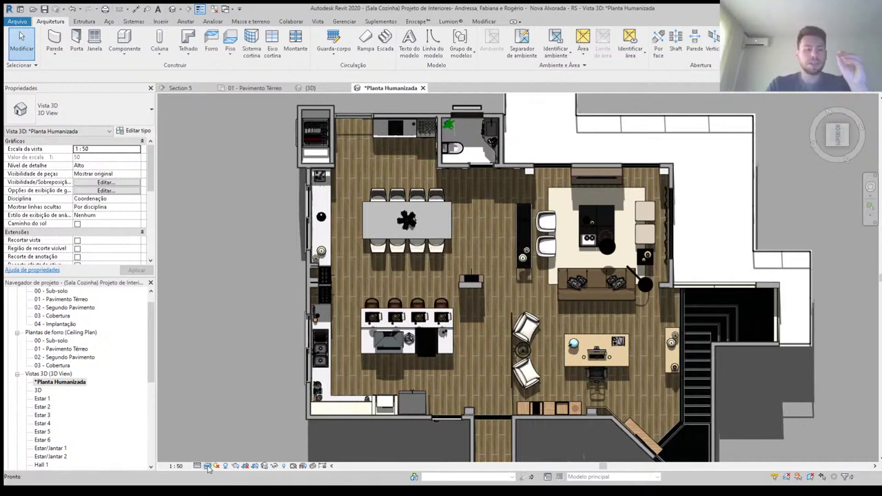
Step: Open Graphic Display Options with GD, uncheck Show Edges for the Realista style, and apply
key(g)
key(d)
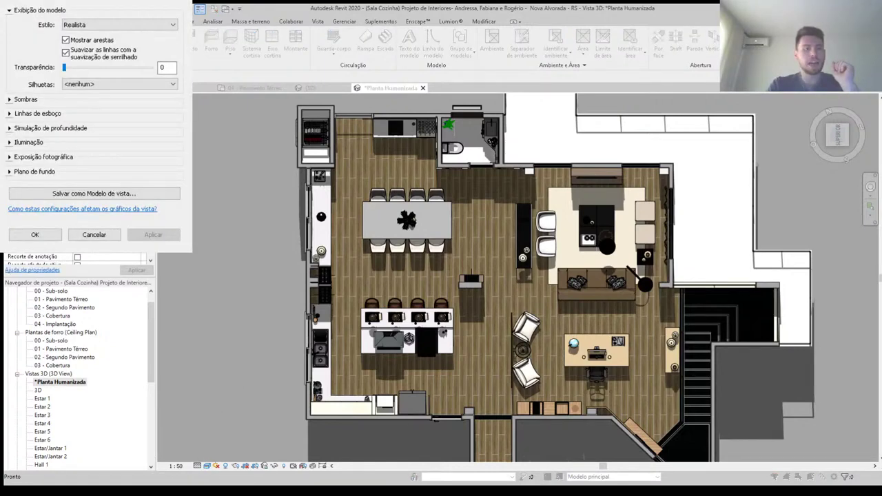
click(66, 40)
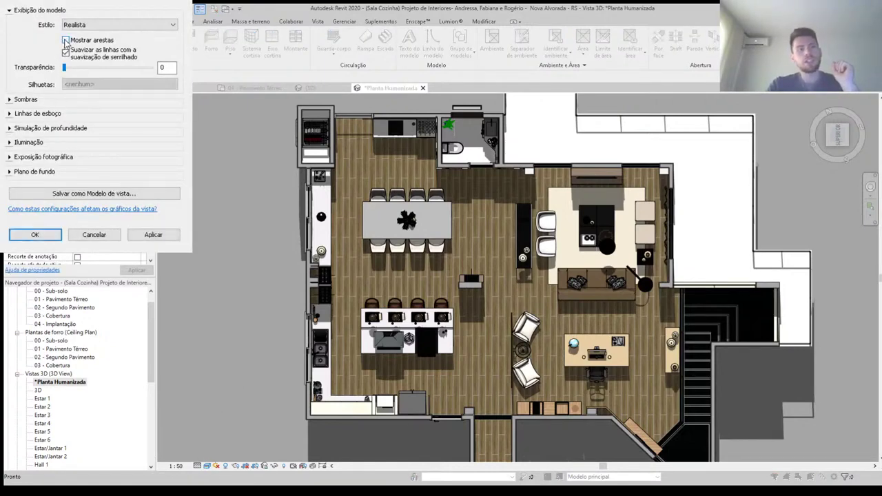
click(153, 235)
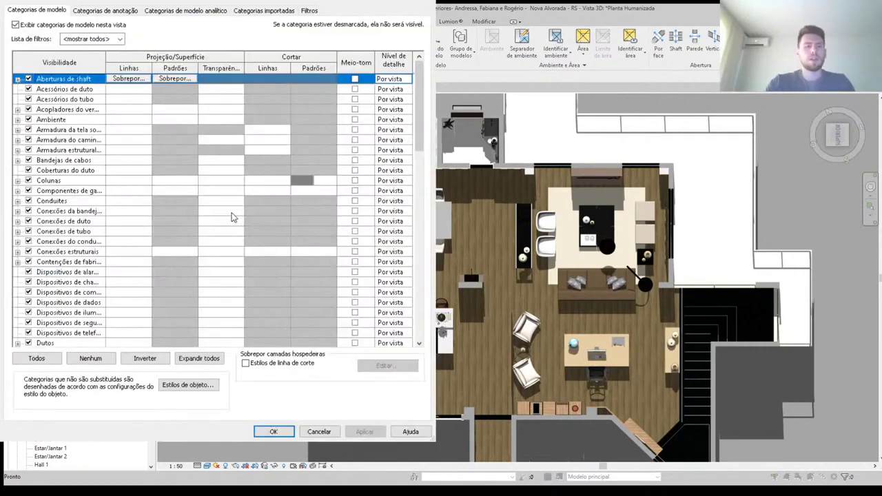
key(v)
key(g)
click(301, 183)
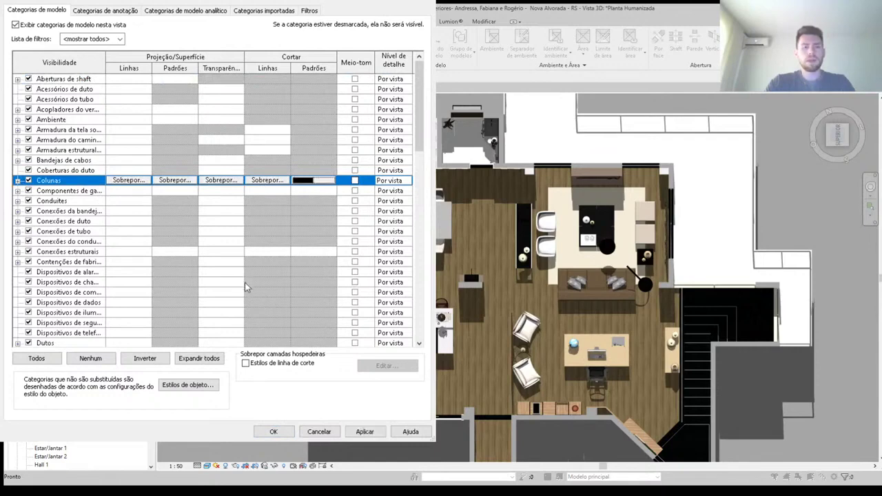
scroll(246, 285, down, 3)
scroll(262, 303, down, 2)
scroll(273, 314, down, 1)
scroll(275, 307, down, 2)
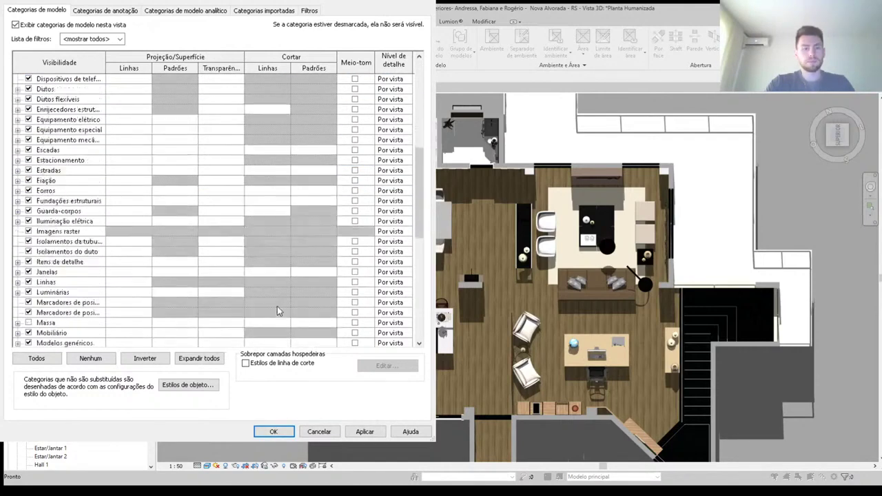
scroll(277, 305, down, 1)
scroll(276, 305, down, 2)
click(295, 304)
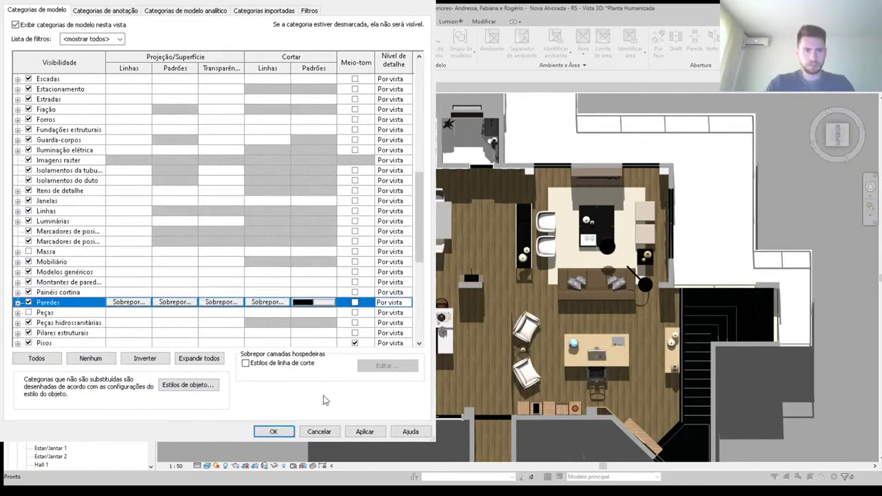
click(364, 431)
click(276, 432)
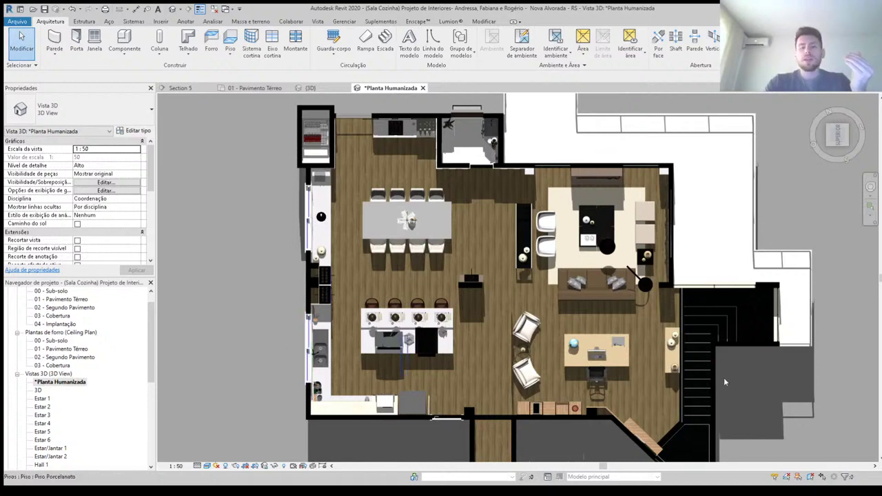
click(617, 347)
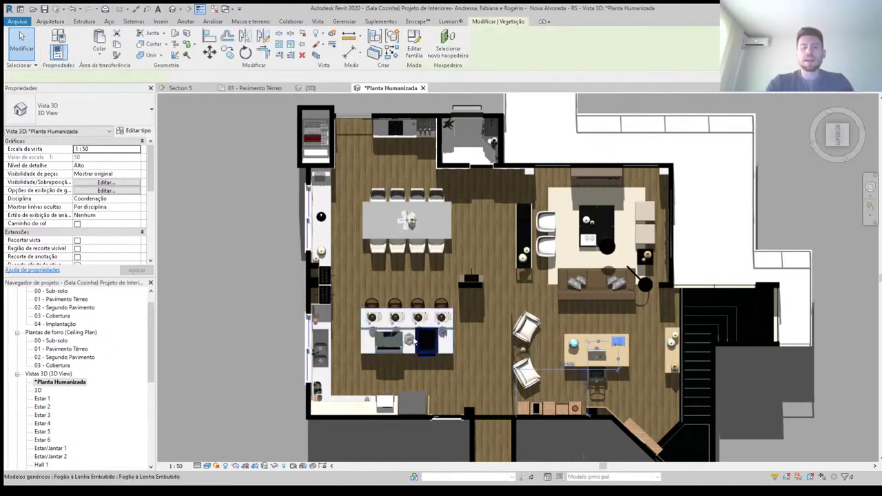
click(410, 339)
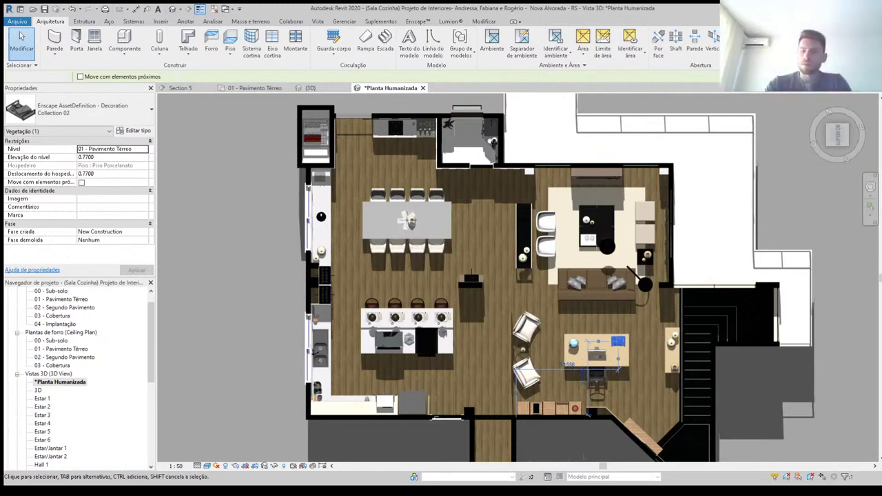
key(Escape)
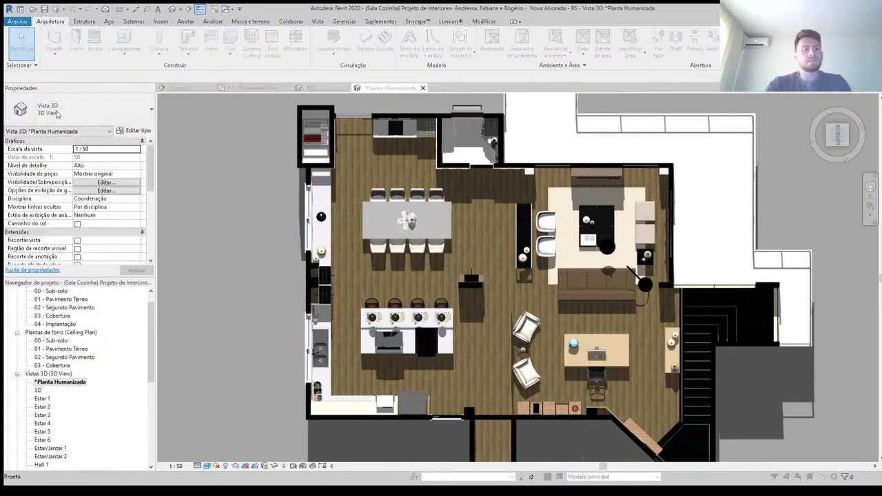
Step: Reopen Graphic Display Options with GD and apply the Realista display settings
key(g)
key(d)
click(153, 235)
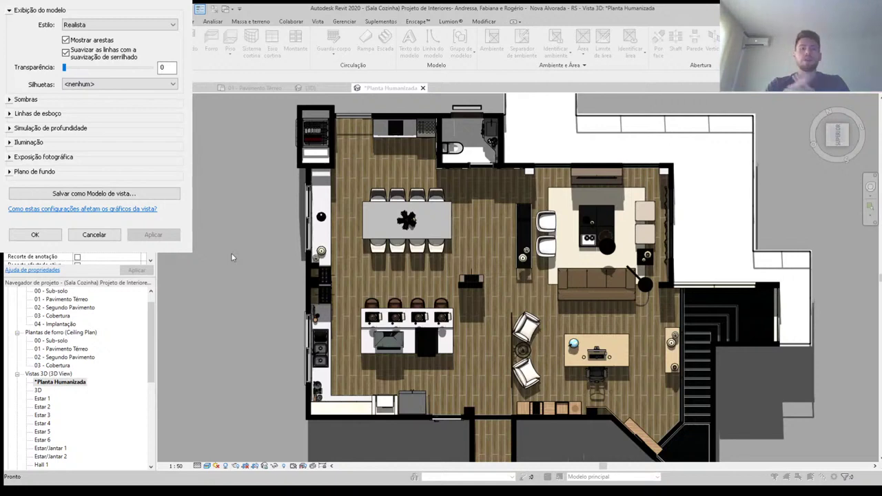
Step: Preview the view with Sombras projetadas turned off, then turn cast shadows back on
click(11, 99)
click(66, 107)
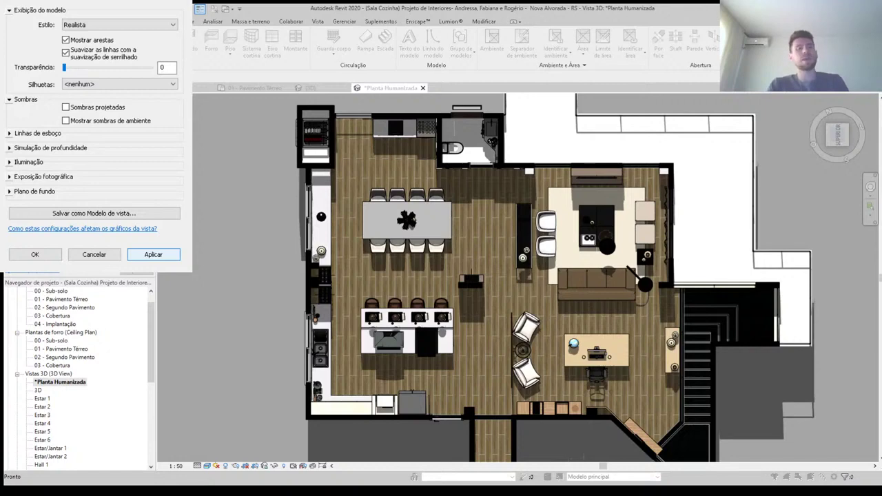
click(153, 254)
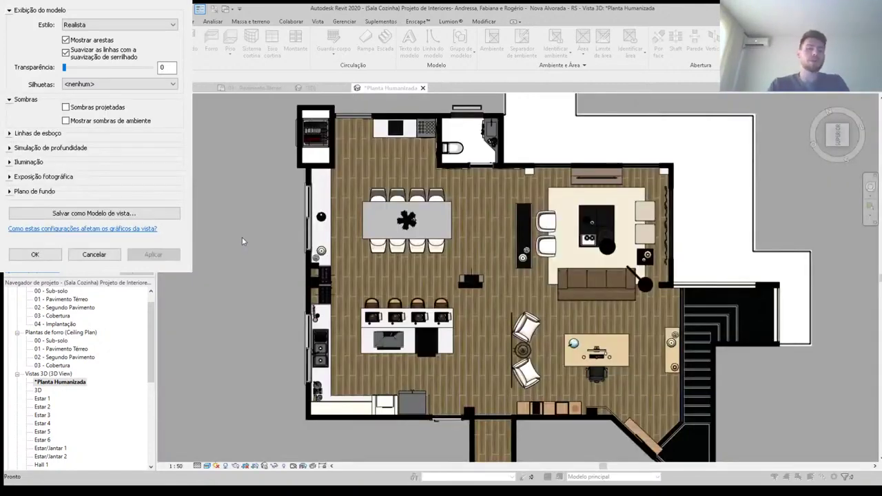
click(67, 108)
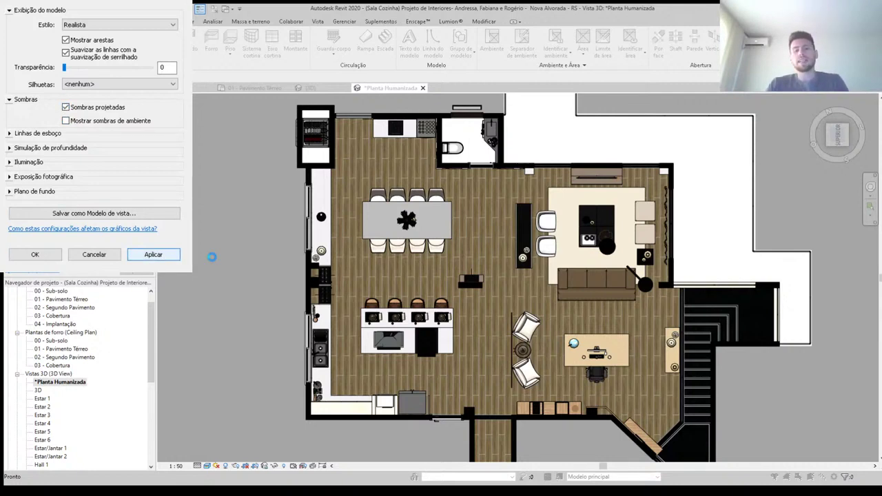
Step: Replace cast shadows with Mostrar sombras de ambiente, apply it, and confirm the display options
click(66, 108)
click(66, 121)
click(141, 255)
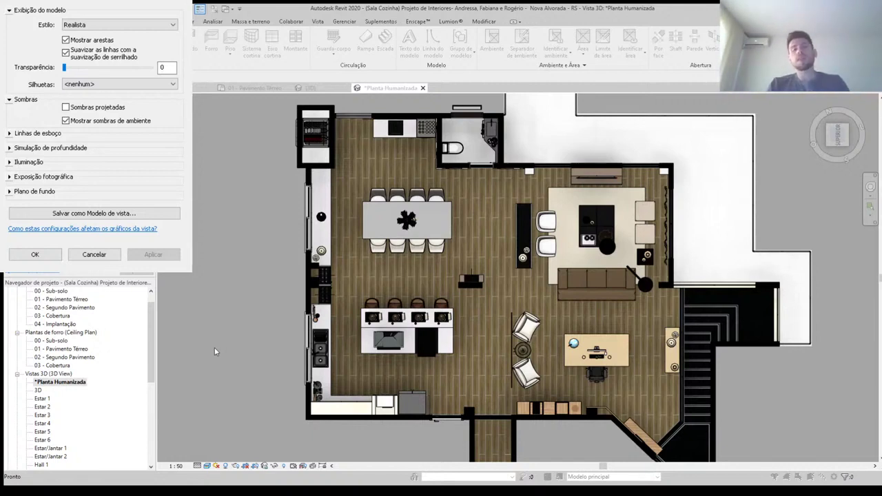
click(50, 257)
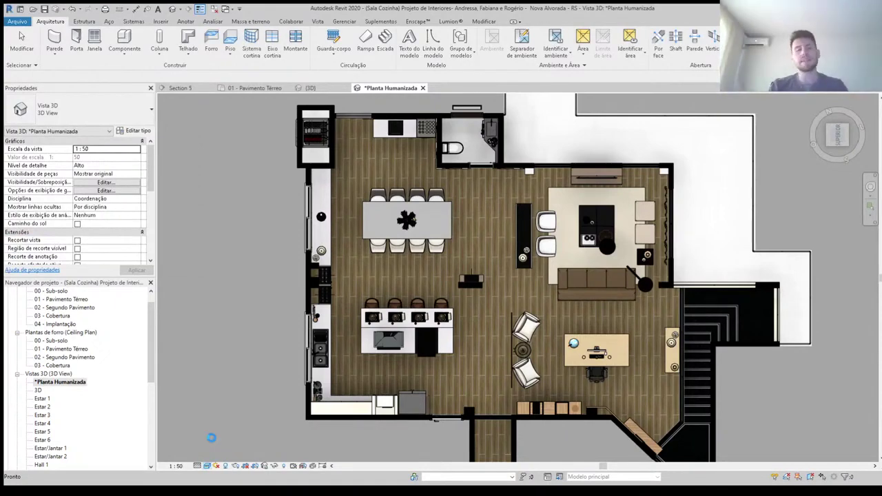
Step: Zoom and pan to inspect the ambient shadows on the kitchen island, dining table and small table
scroll(452, 432, up, 3)
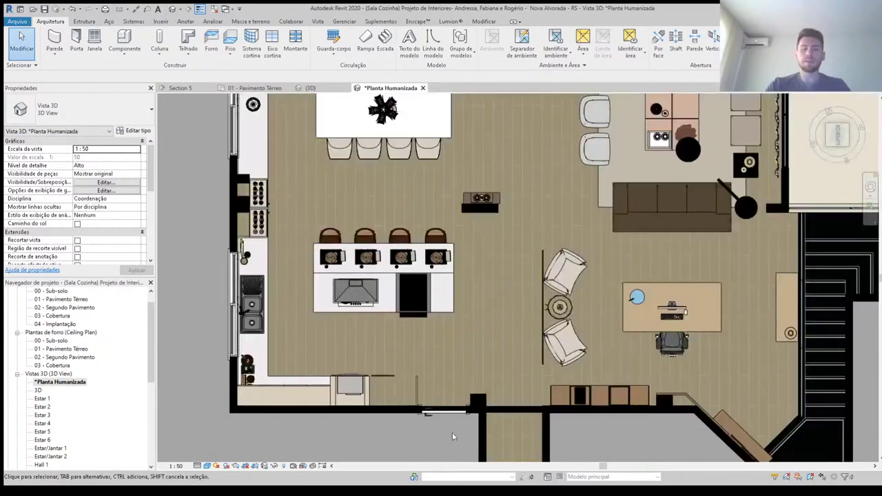
scroll(386, 444, down, 1)
scroll(389, 436, up, 1)
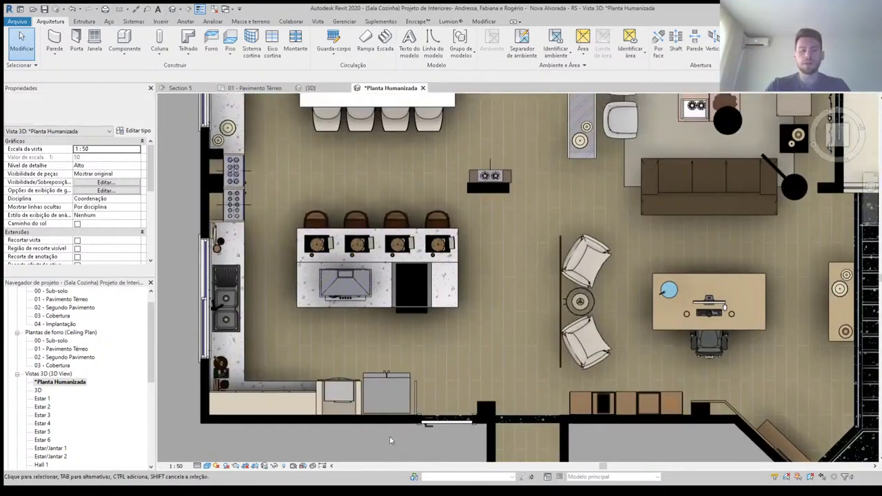
mouse_move(389, 436)
middle_down()
mouse_move(374, 441)
mouse_move(413, 463)
middle_up()
scroll(381, 438, up, 1)
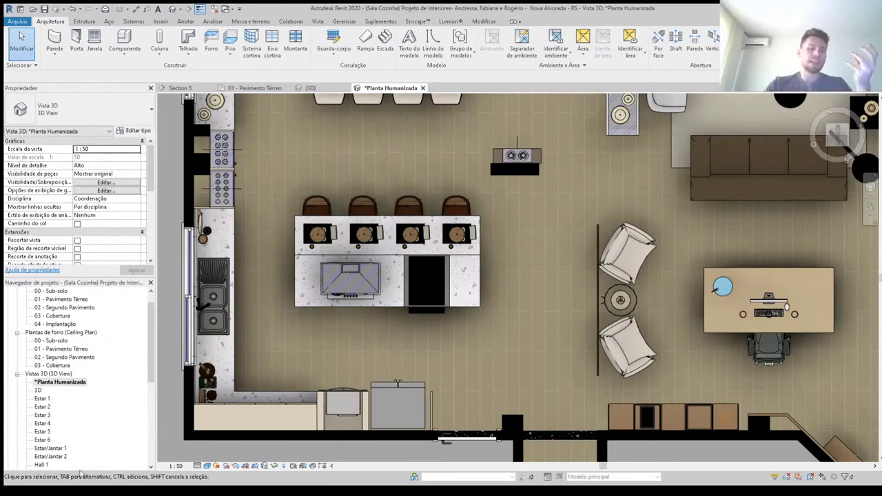
scroll(276, 310, down, 2)
middle_drag(427, 261, 427, 331)
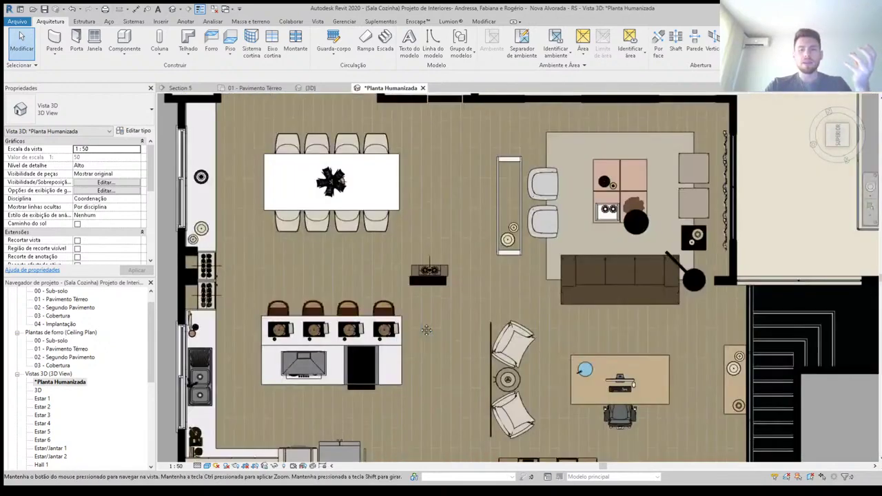
scroll(423, 326, up, 1)
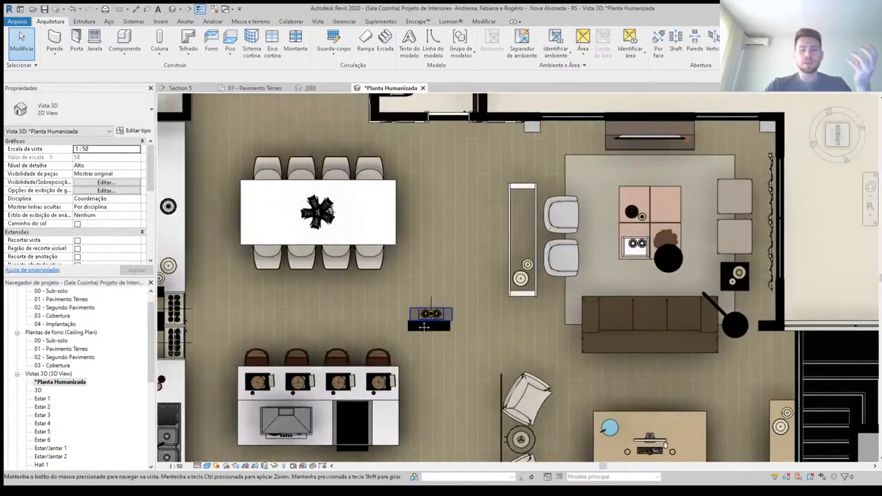
scroll(424, 327, down, 1)
middle_drag(424, 326, 465, 300)
scroll(444, 299, down, 2)
scroll(445, 300, up, 2)
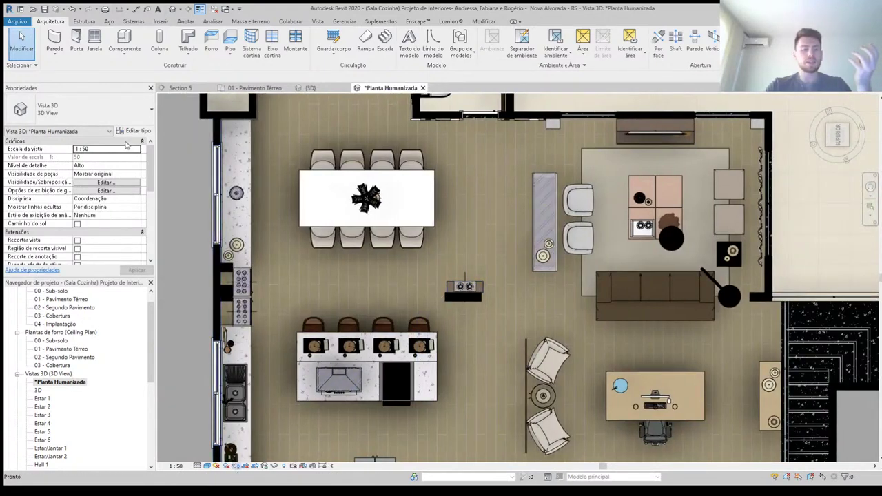
Step: Render the view at Alta quality with Exterior: Sol e artificial lighting
key(r)
key(r)
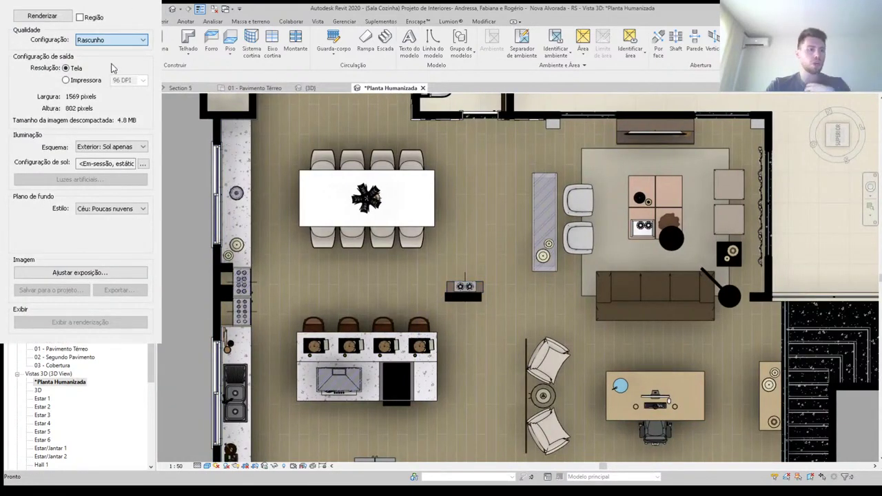
key(Down)
key(Down)
key(Down)
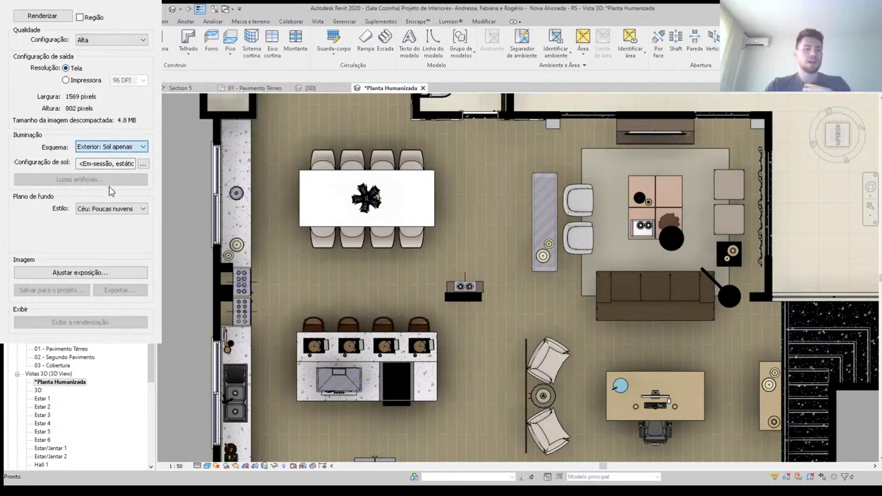
key(Down)
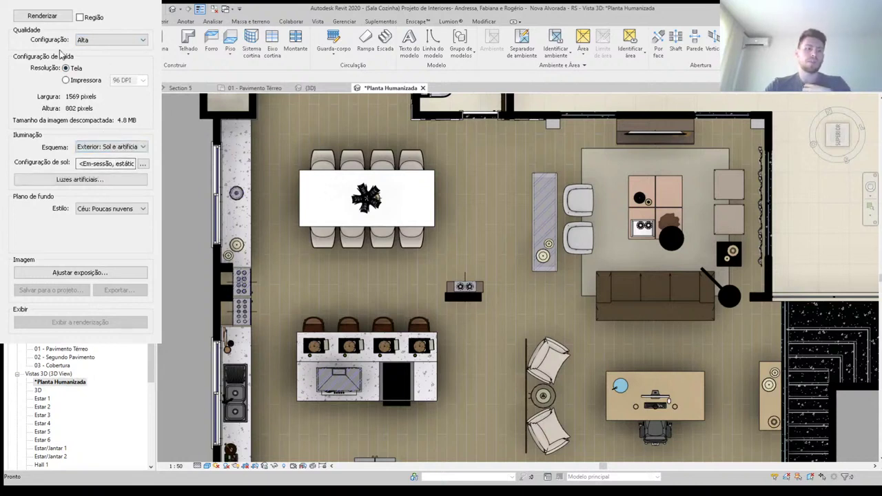
click(53, 20)
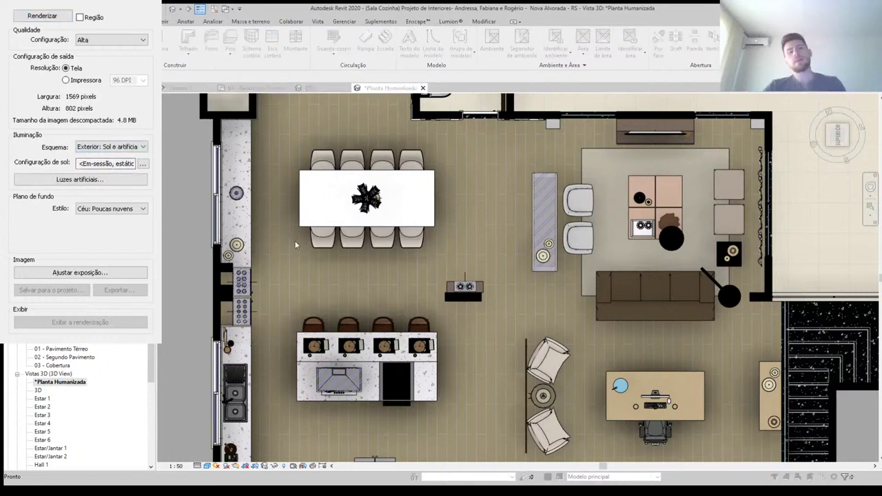
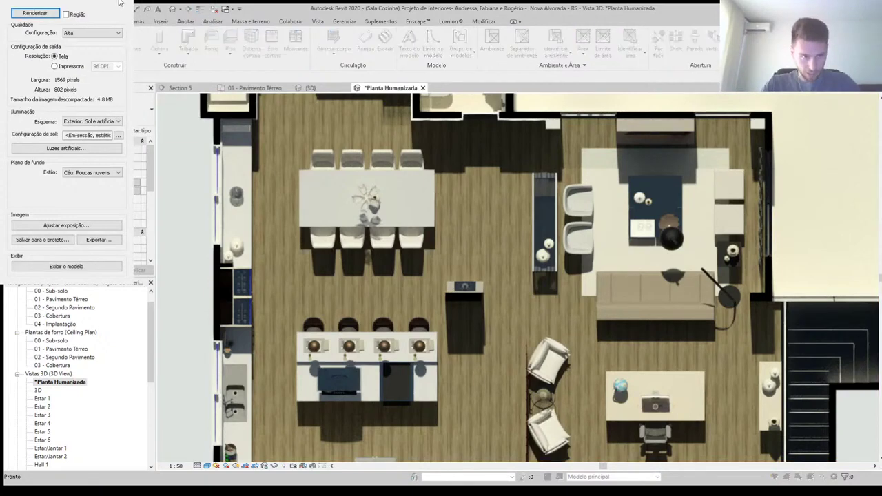
Step: Leave the rendered image and frame the dining and kitchen area in the 3D top view
click(124, 4)
scroll(174, 248, down, 1)
middle_drag(176, 244, 225, 270)
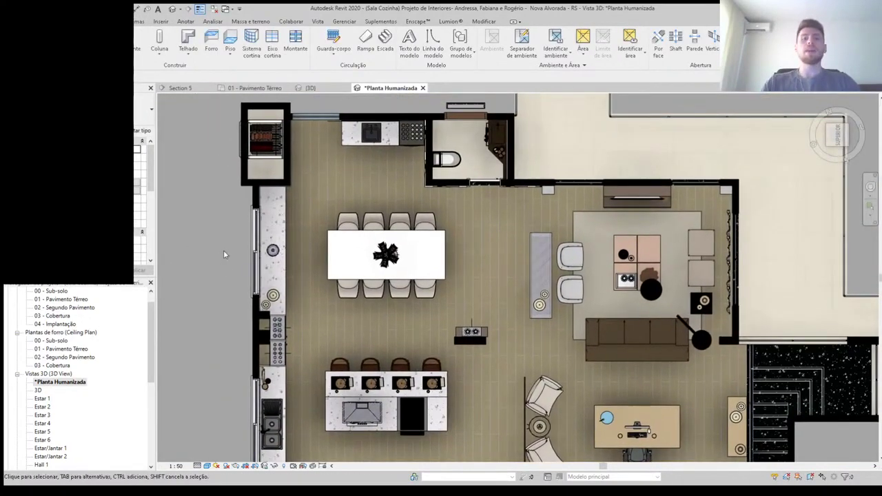
scroll(223, 254, up, 1)
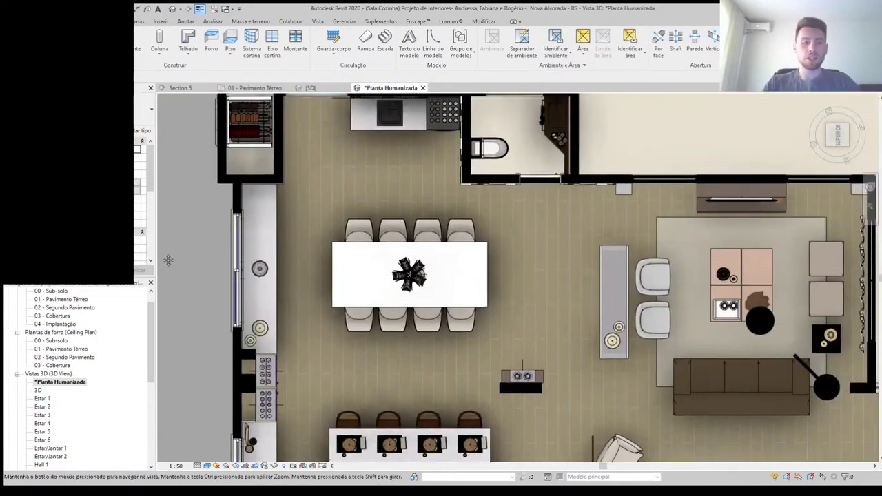
middle_drag(209, 228, 171, 262)
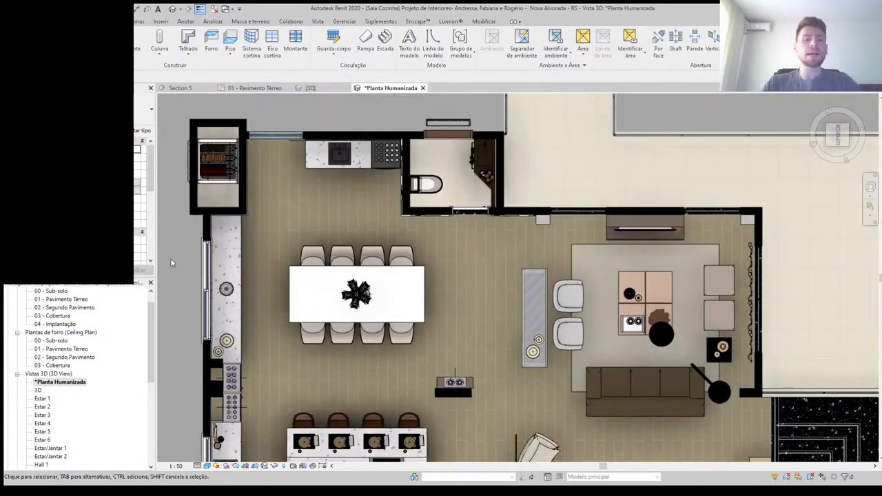
middle_drag(169, 275, 181, 260)
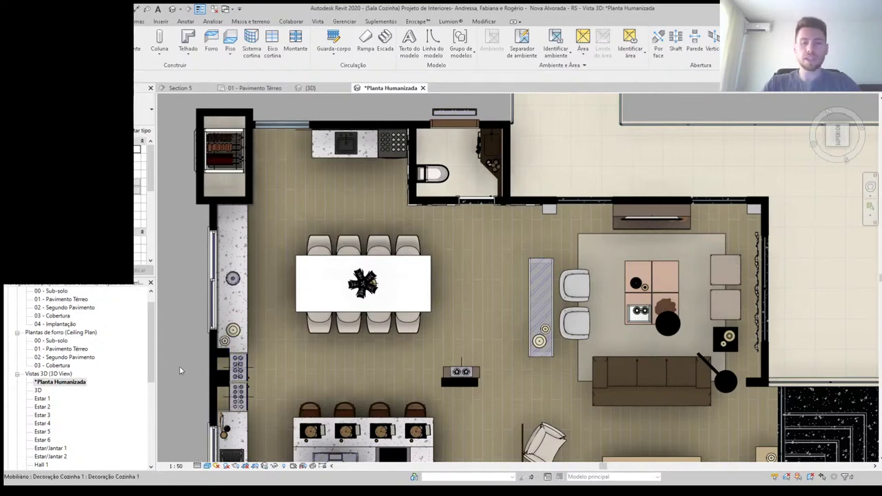
Step: Switch the Planta Humanizada view to Hidden Line using the HL shortcut
key(h)
key(l)
scroll(186, 365, down, 1)
scroll(191, 351, down, 1)
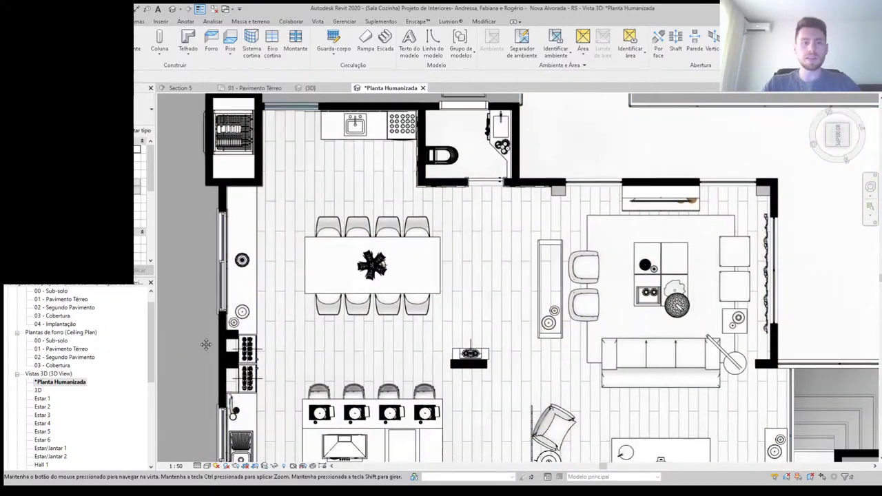
scroll(197, 338, down, 1)
scroll(197, 337, down, 1)
scroll(196, 320, up, 1)
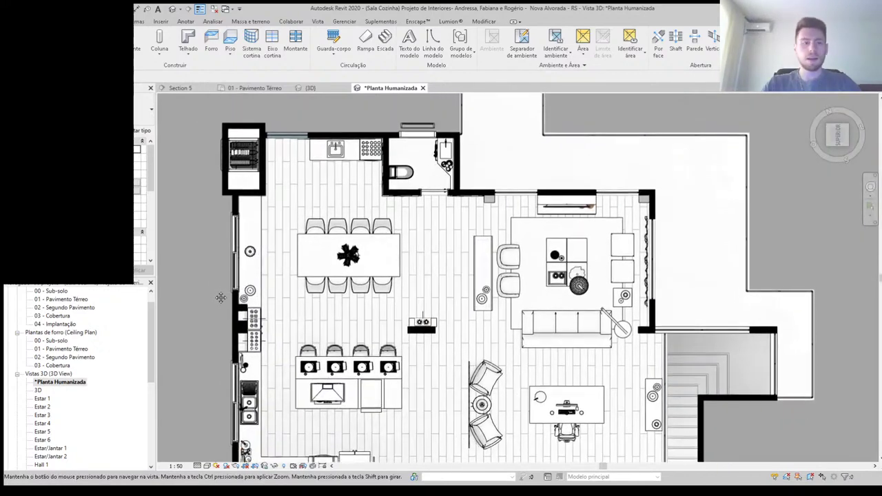
scroll(215, 292, up, 1)
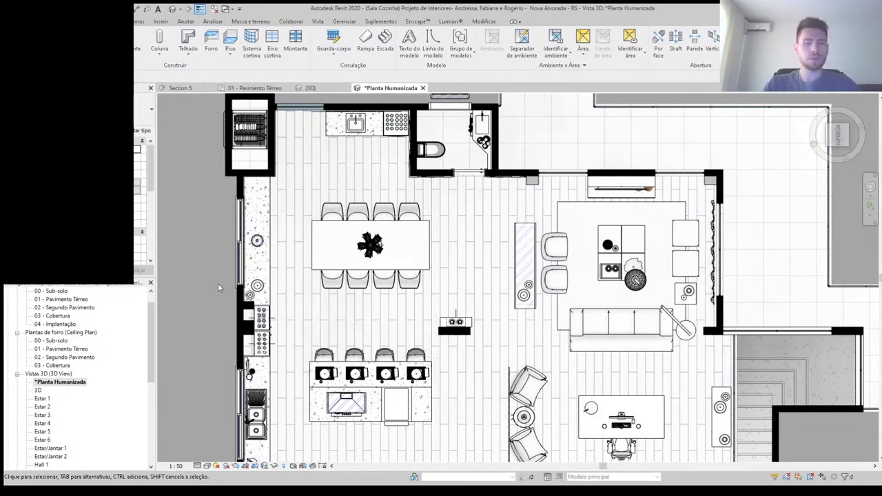
Step: Select the narrow floor strip beside the dining table
click(322, 194)
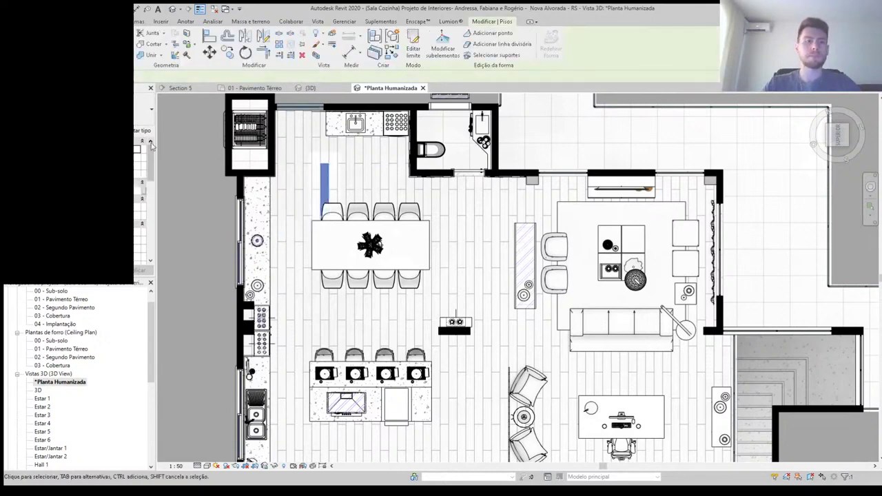
click(213, 184)
scroll(214, 185, down, 1)
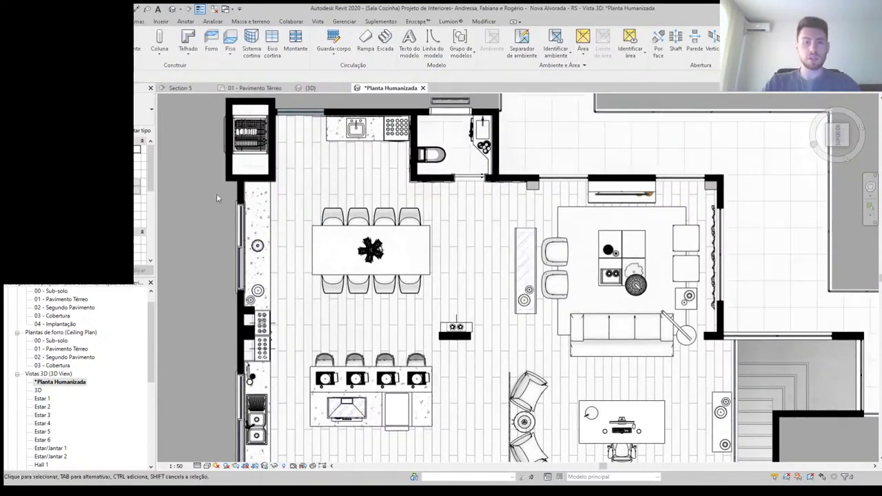
scroll(216, 192, down, 1)
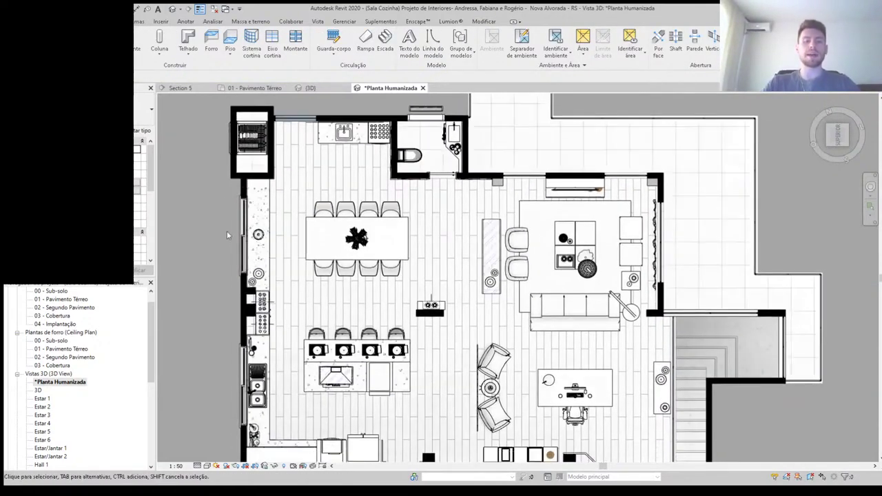
scroll(214, 207, up, 2)
scroll(368, 178, up, 1)
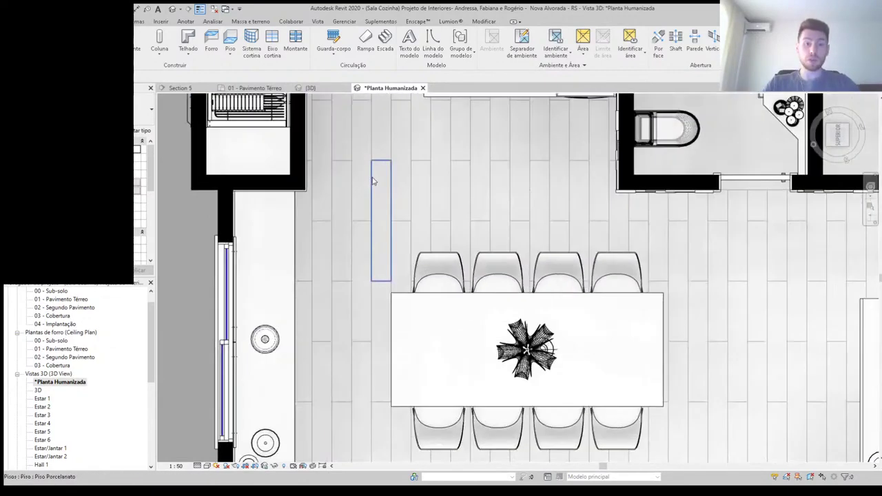
click(361, 227)
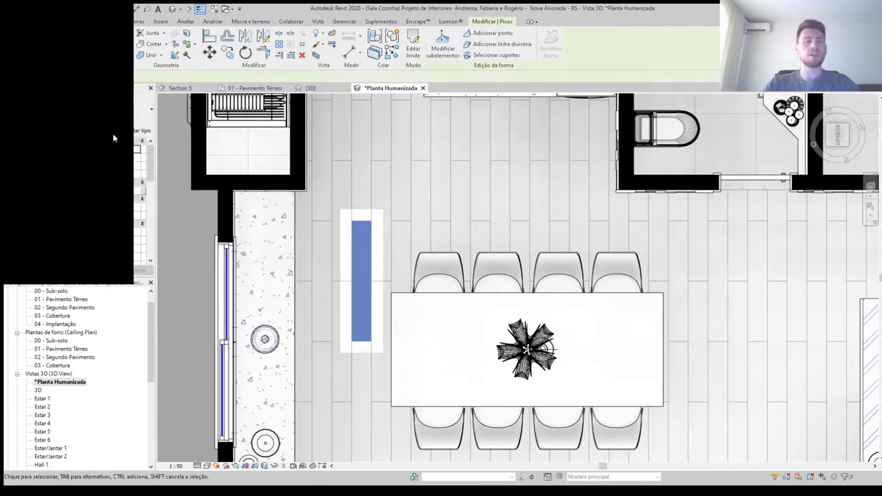
Step: Through the floor type's structure, give Piso vinílico a Solid fill surface pattern in RGB 192 192 192
click(138, 131)
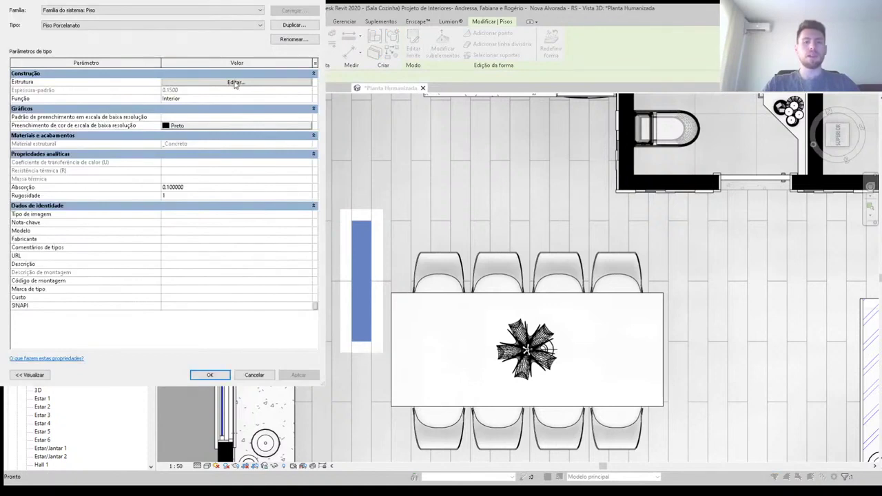
click(234, 82)
click(128, 80)
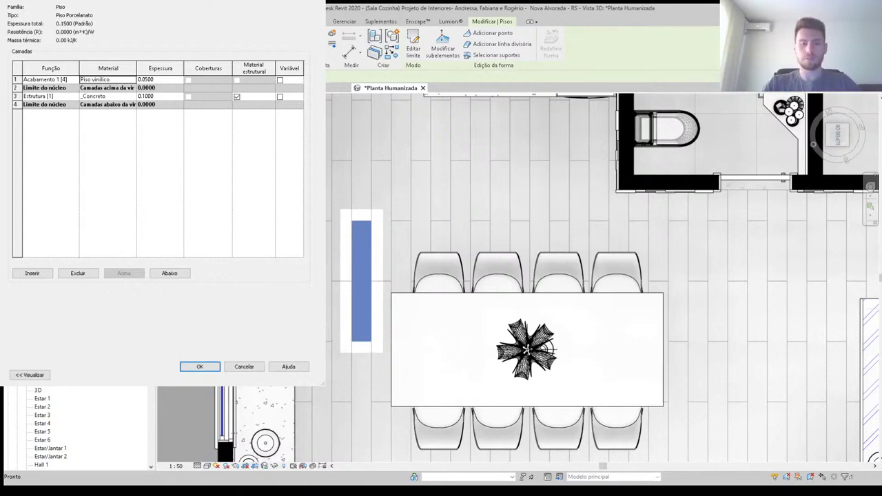
click(131, 79)
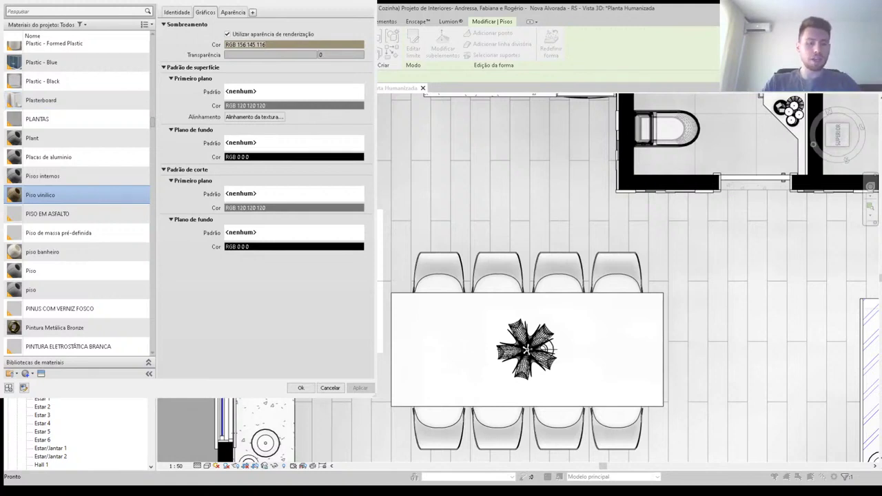
click(294, 232)
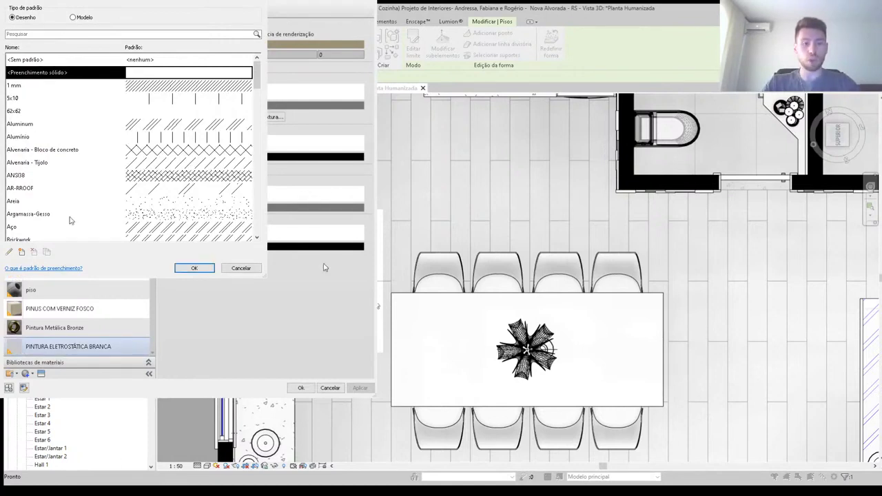
click(194, 268)
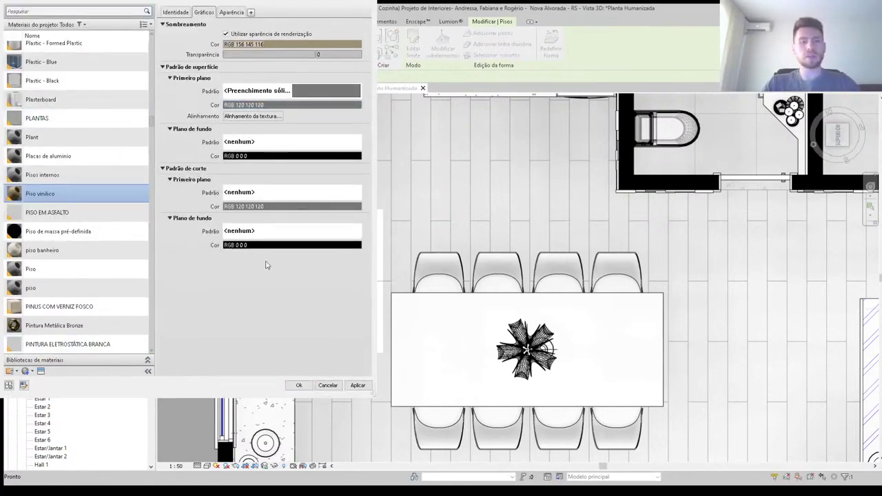
click(358, 385)
click(299, 385)
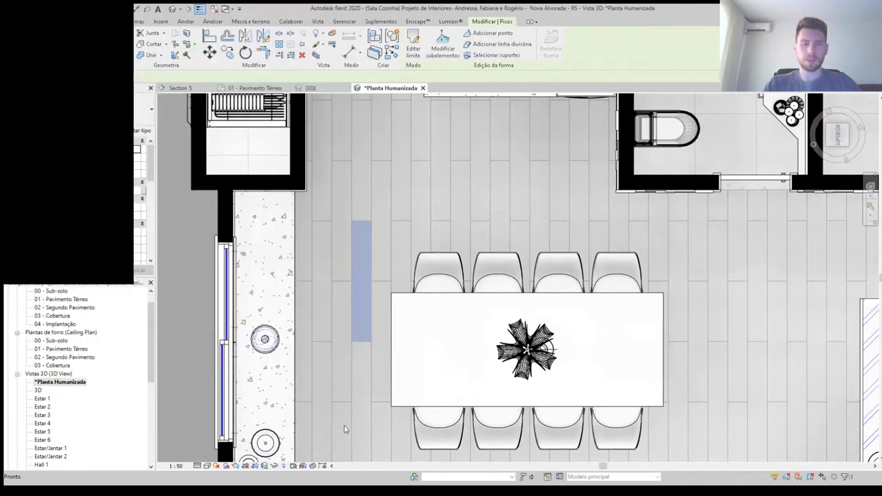
click(189, 364)
click(199, 370)
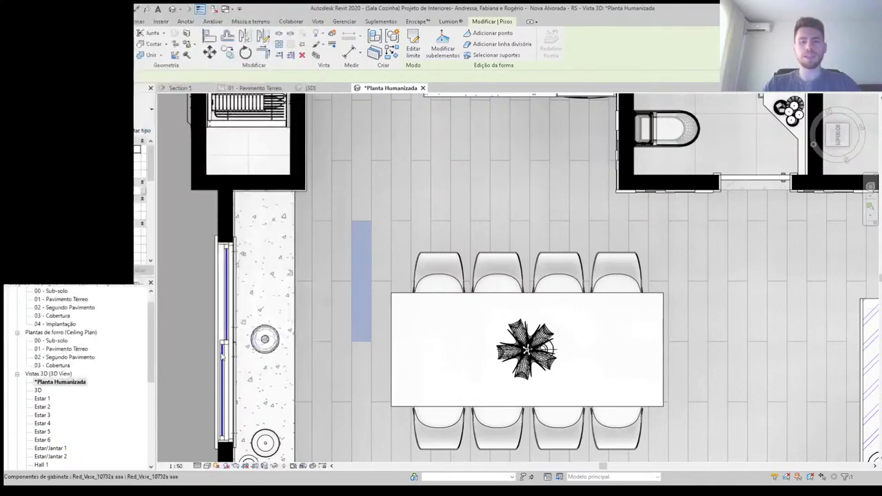
Step: Clear the floor selection and bring up the Visibility/Graphics model categories
key(Escape)
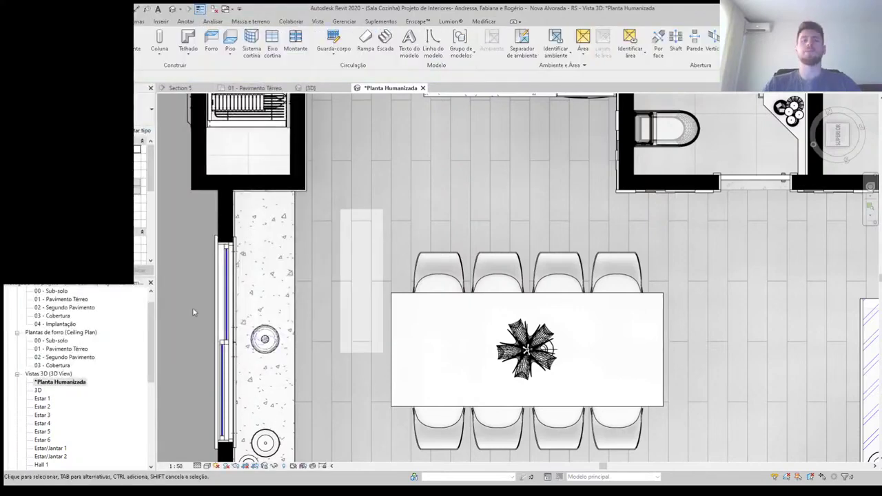
scroll(198, 305, down, 1)
scroll(199, 305, down, 1)
scroll(200, 308, down, 1)
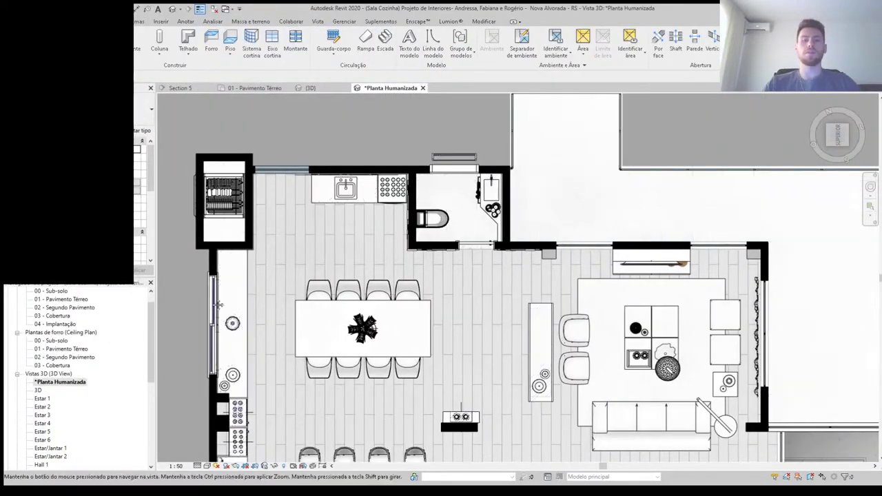
scroll(220, 286, up, 1)
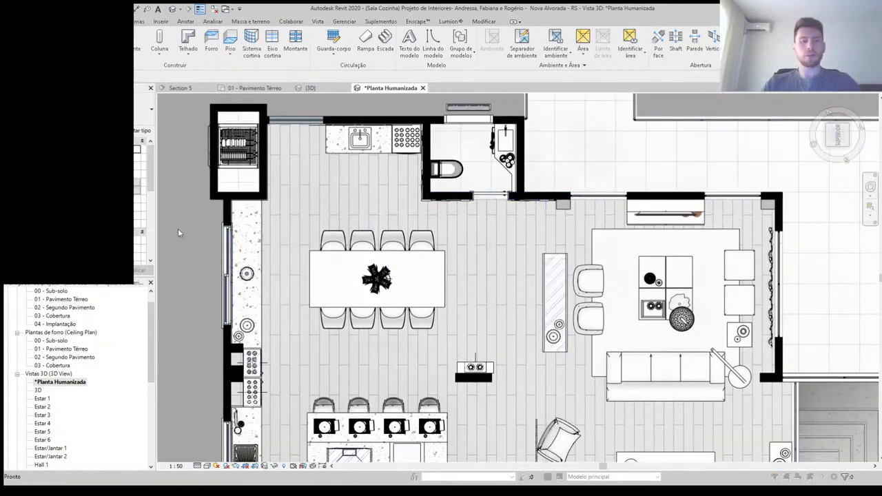
click(50, 204)
Step: Turn off Halftone for the Pisos category, apply, and recentre the plan on the dining area
scroll(50, 205, down, 2)
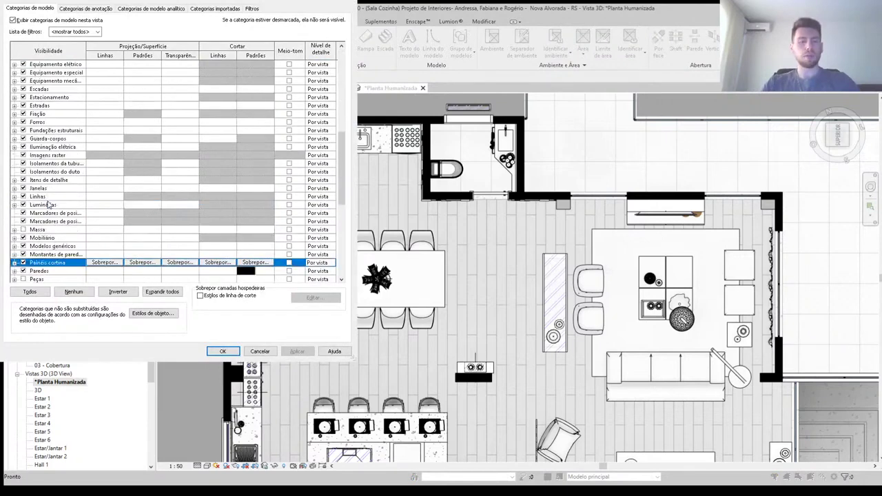
scroll(76, 224, down, 2)
scroll(59, 264, down, 2)
click(49, 248)
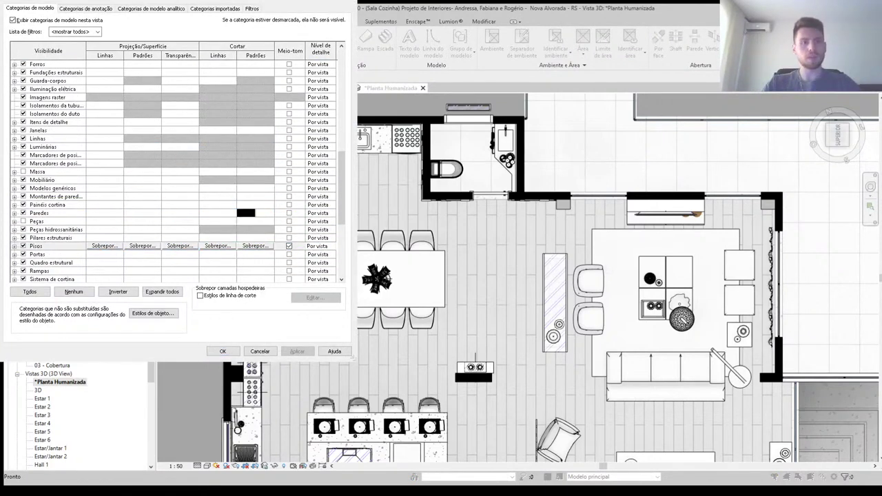
click(337, 285)
click(289, 247)
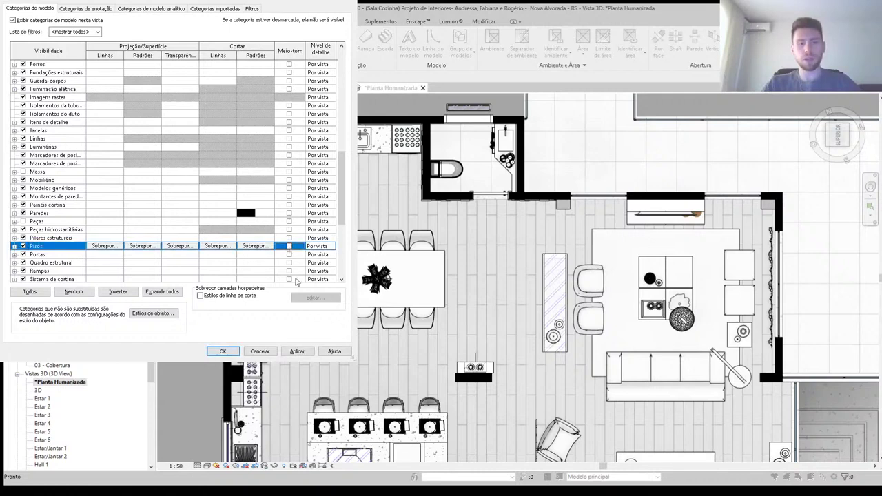
click(296, 351)
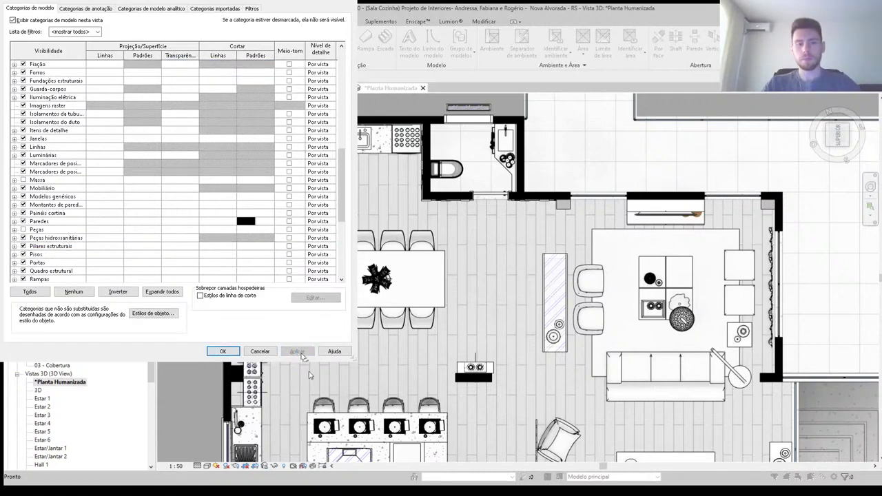
click(227, 352)
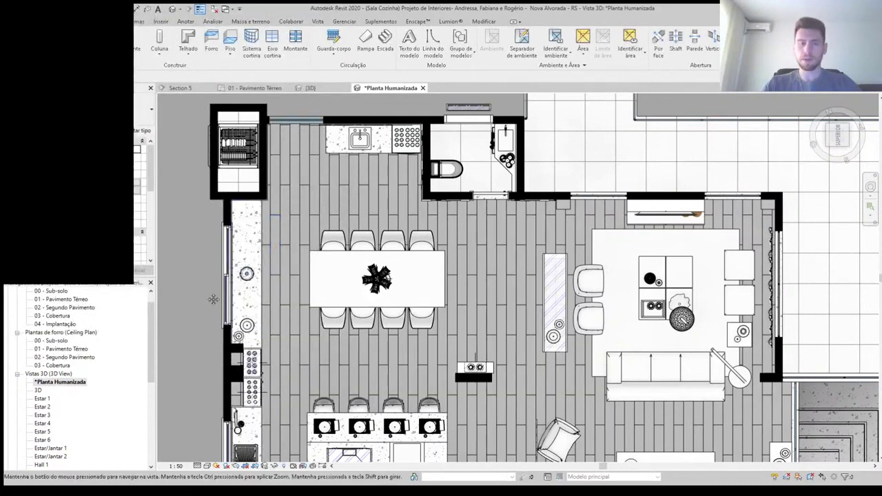
middle_drag(204, 292, 219, 266)
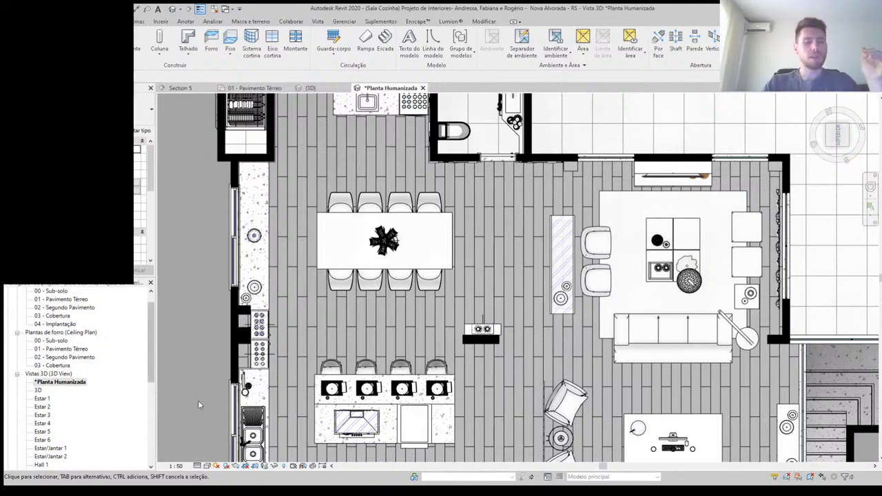
Step: Give the Porcelanato 62 x 62 Bege Elizabeth tile material a grey pattern with RGB 192 192 192 background
click(582, 129)
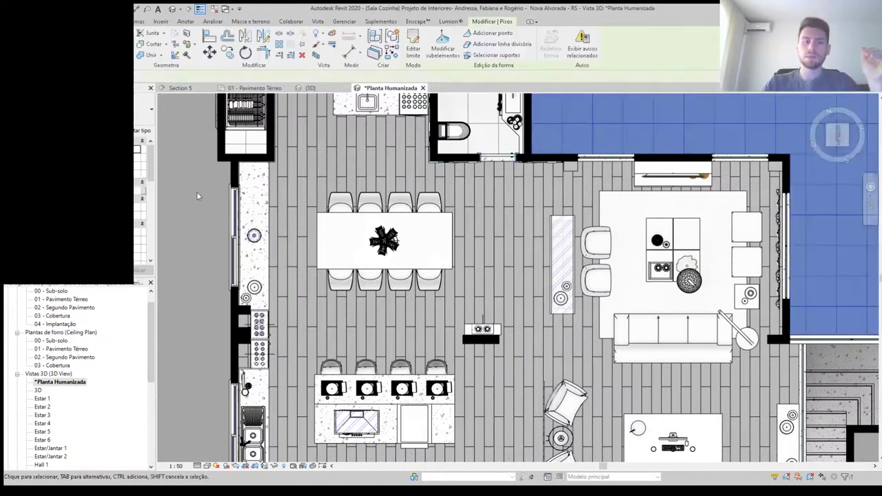
click(141, 130)
click(210, 83)
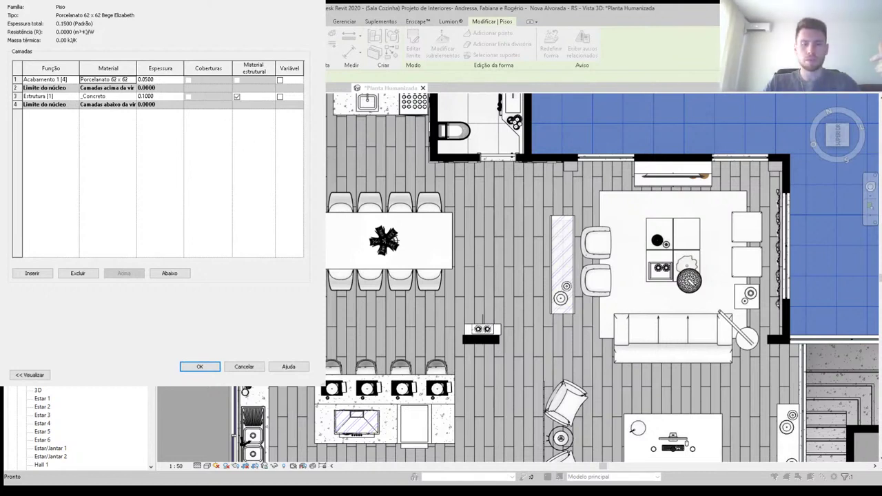
click(131, 79)
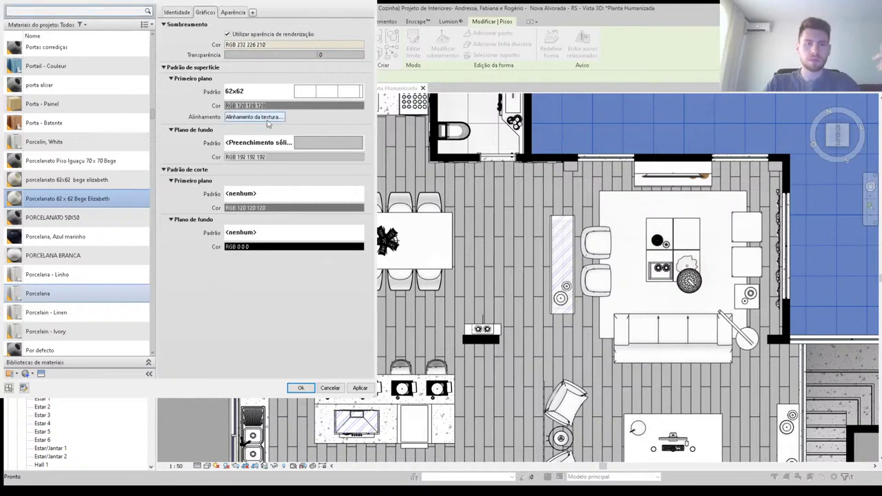
click(357, 390)
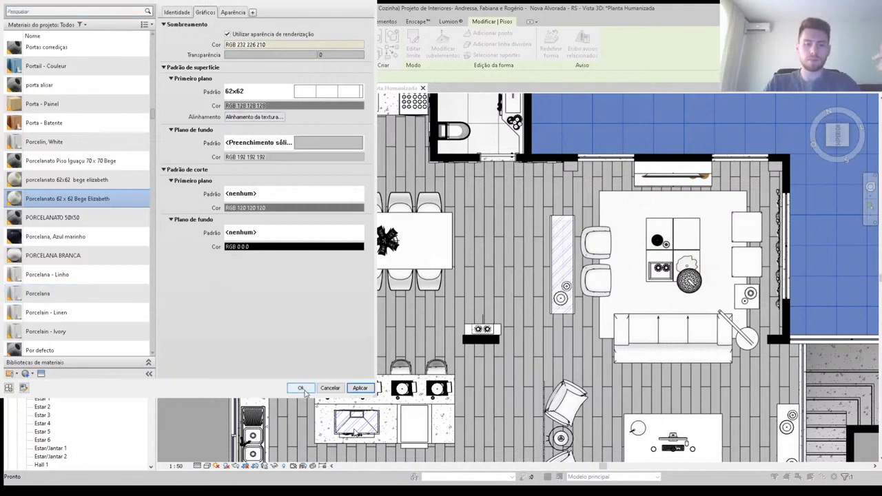
click(301, 387)
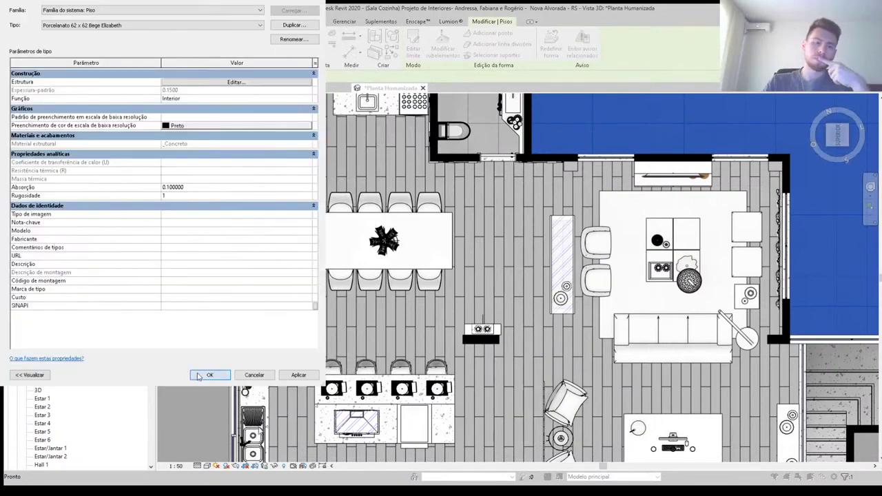
click(206, 375)
click(192, 372)
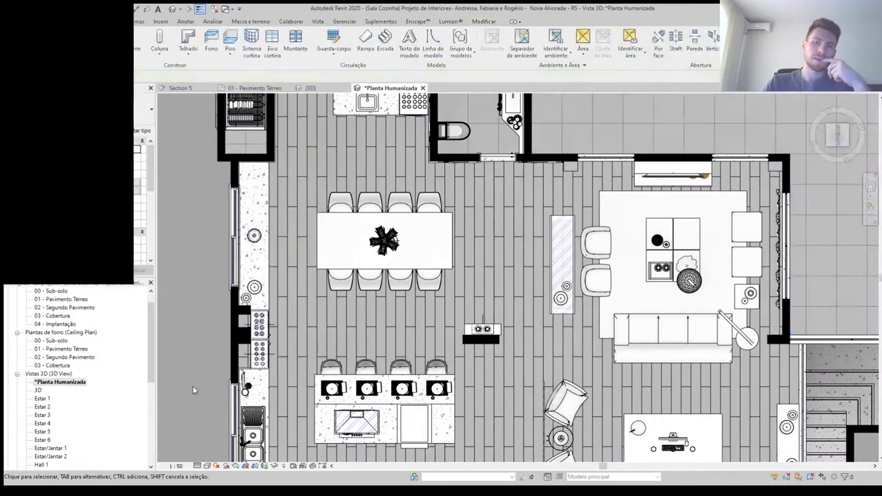
Step: Zoom the plan in close around the living-room rug with the Modify tools showing
mouse_move(191, 313)
middle_down()
mouse_move(203, 338)
mouse_move(210, 316)
mouse_move(197, 321)
middle_up()
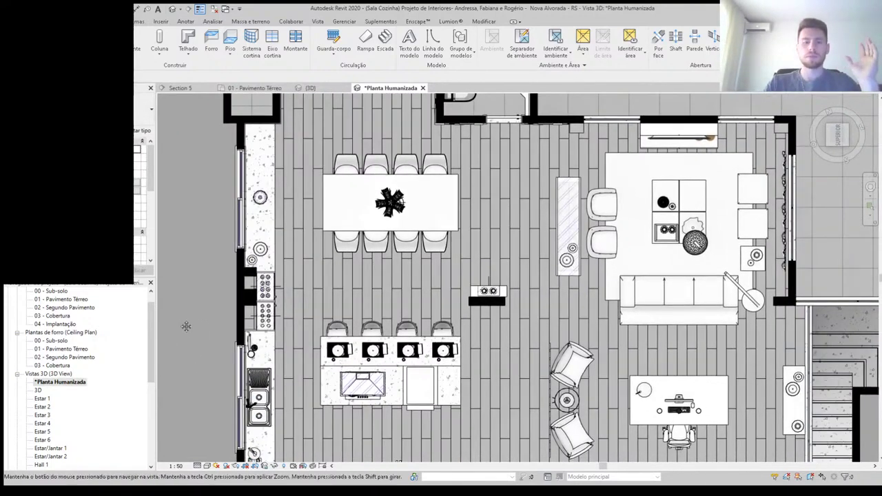
mouse_move(181, 324)
middle_down()
mouse_move(152, 330)
mouse_move(172, 321)
middle_up()
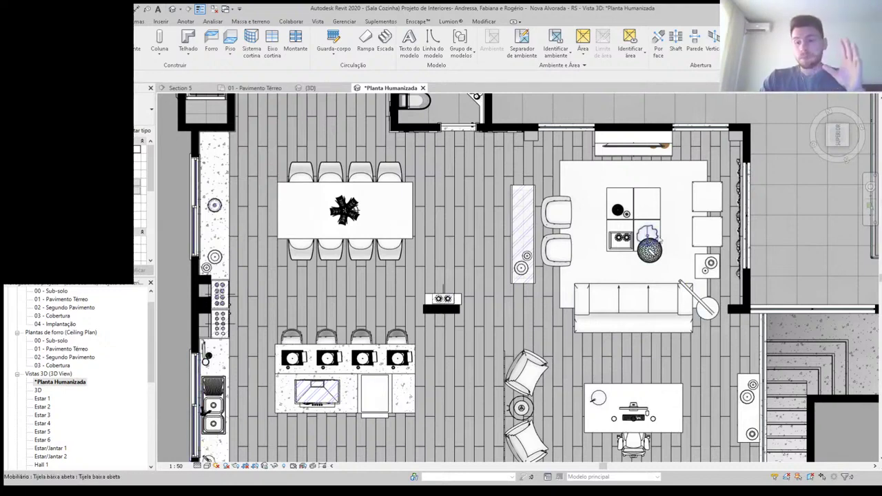
scroll(677, 170, up, 2)
scroll(661, 179, up, 1)
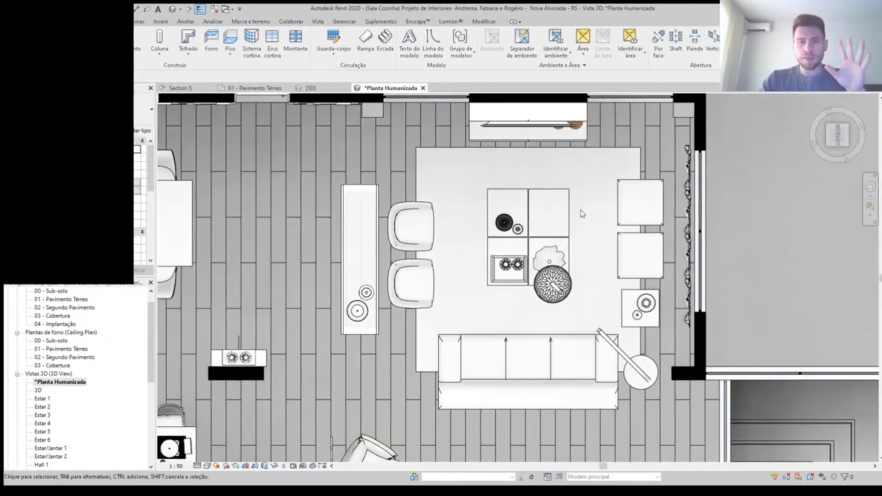
scroll(581, 212, up, 1)
middle_drag(580, 214, 564, 214)
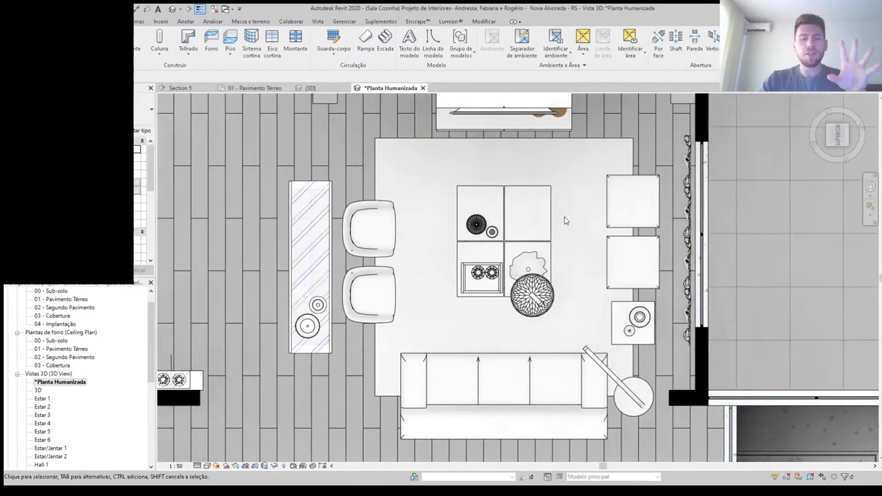
click(484, 21)
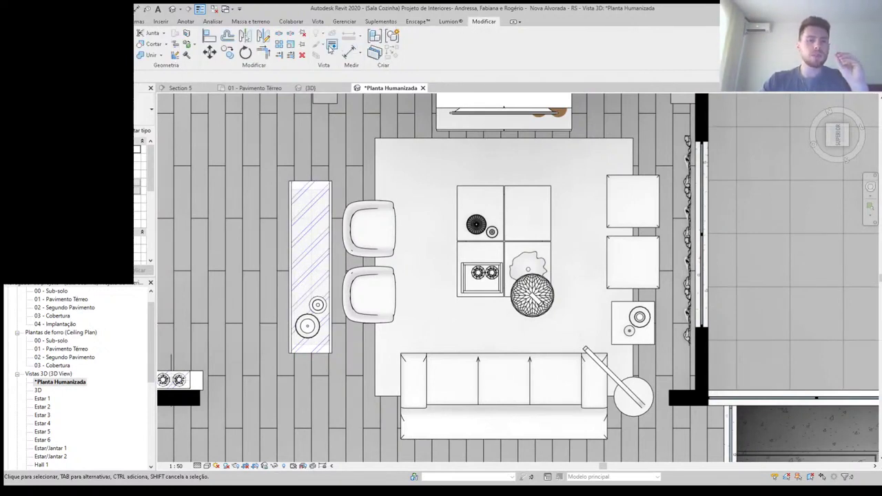
Step: Apply <Linhas invisíveis> with Linework to the rug's top, left, right and bottom edges
click(331, 46)
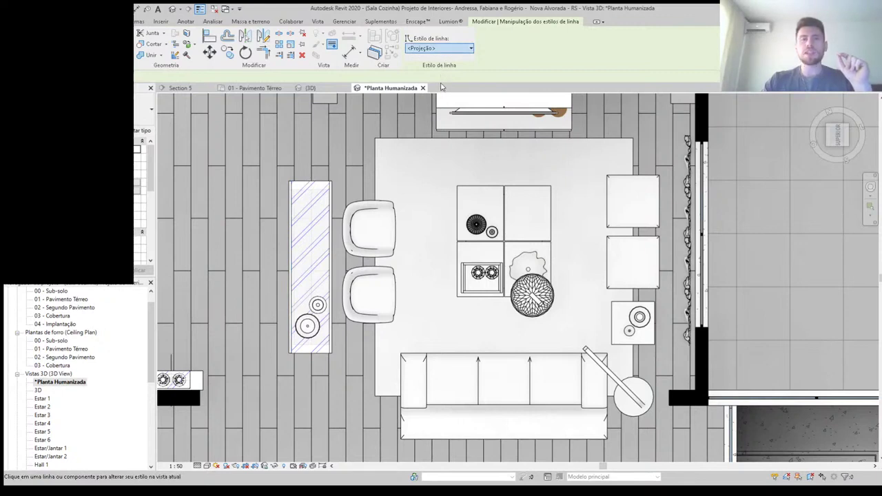
key(Up)
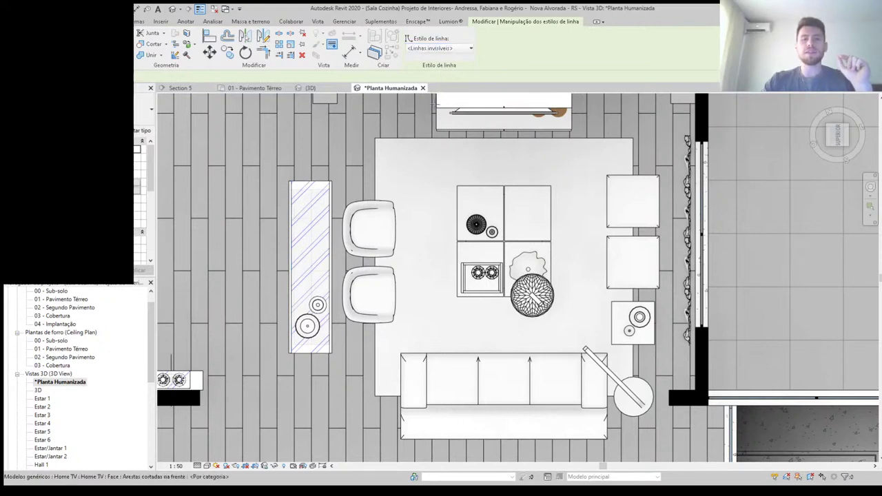
click(420, 140)
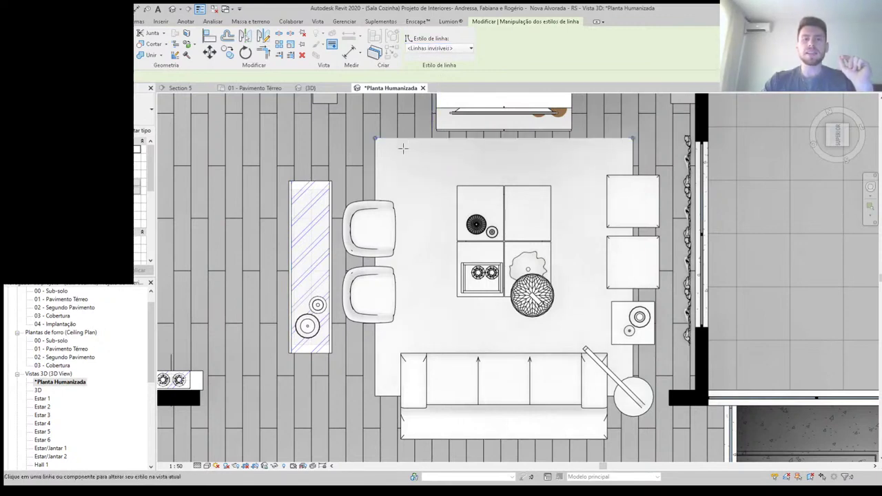
click(376, 157)
click(628, 157)
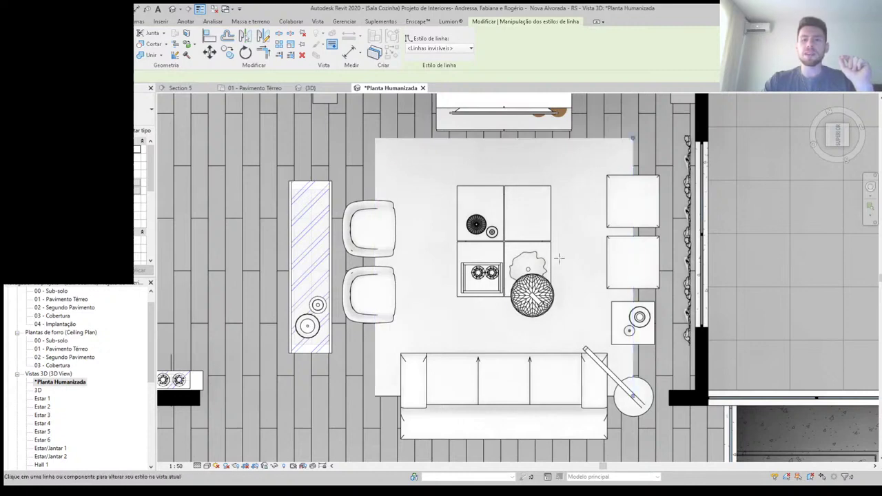
click(398, 389)
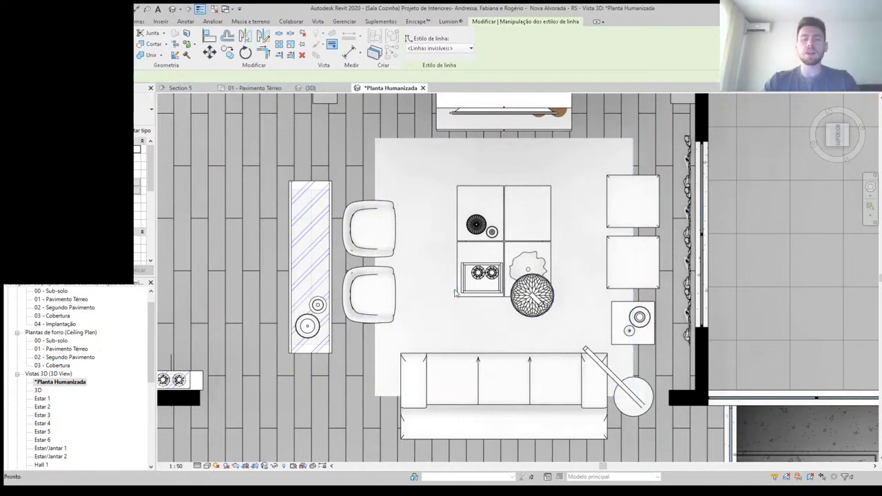
key(Escape)
scroll(434, 285, down, 2)
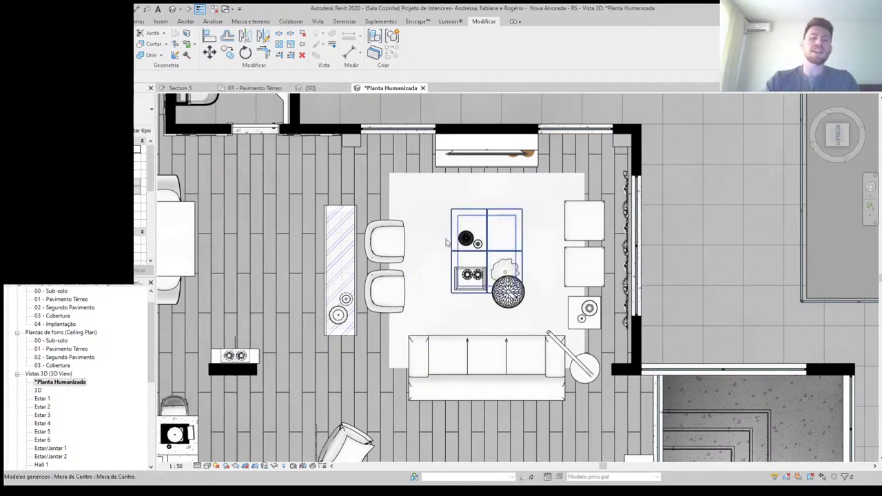
scroll(437, 252, up, 2)
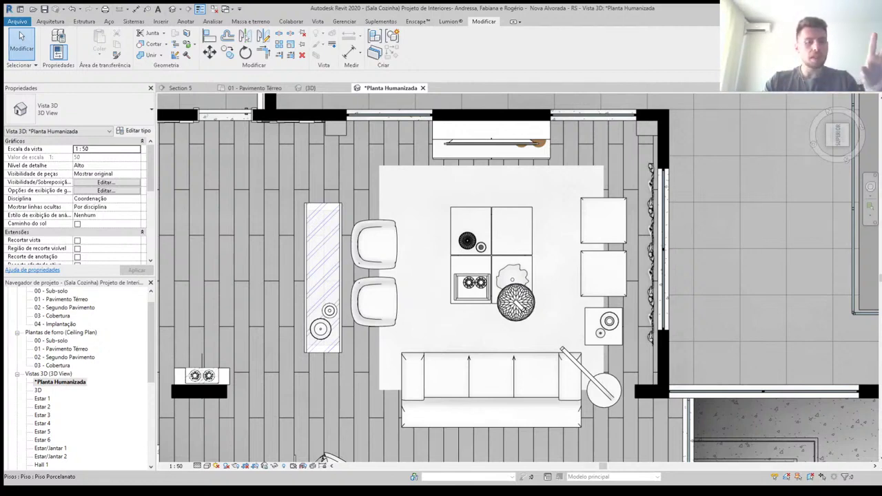
scroll(508, 304, down, 3)
scroll(507, 304, down, 2)
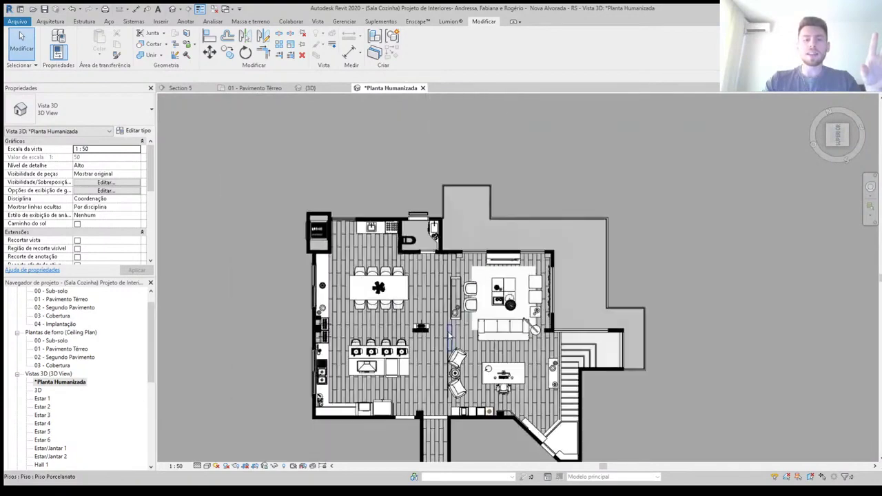
scroll(447, 322, up, 2)
scroll(440, 318, up, 2)
scroll(431, 315, up, 2)
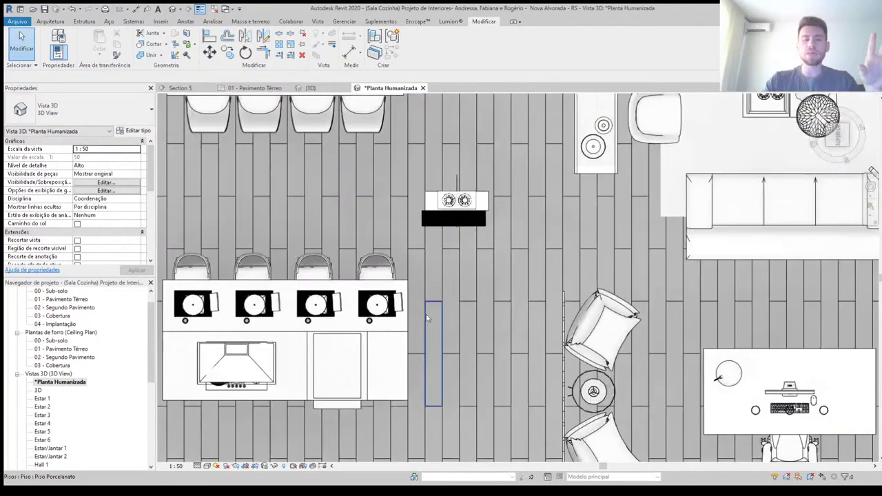
scroll(427, 314, down, 2)
scroll(428, 313, down, 2)
scroll(429, 311, up, 3)
scroll(431, 309, up, 2)
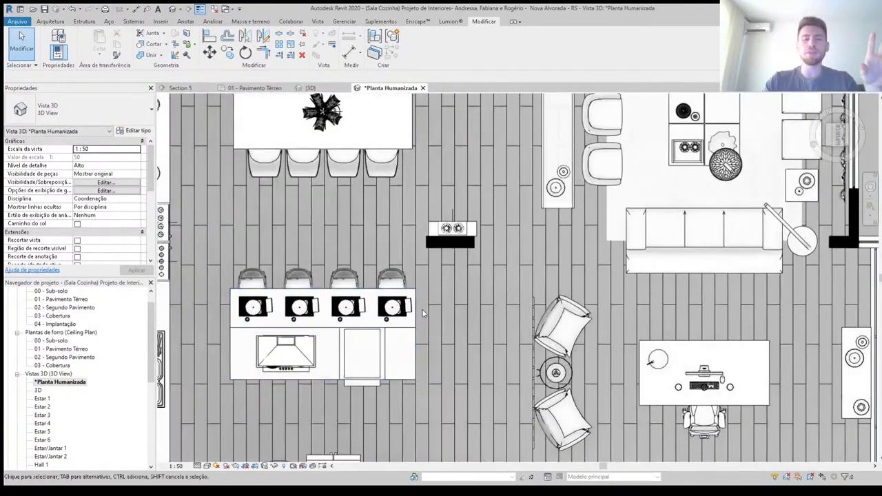
scroll(434, 304, down, 2)
scroll(221, 390, up, 1)
scroll(222, 390, up, 2)
scroll(214, 379, up, 2)
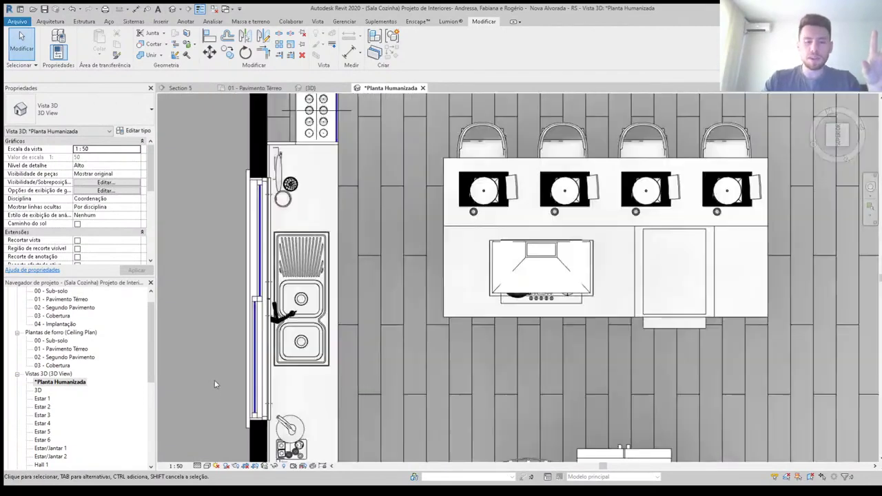
scroll(215, 380, up, 2)
scroll(212, 314, down, 1)
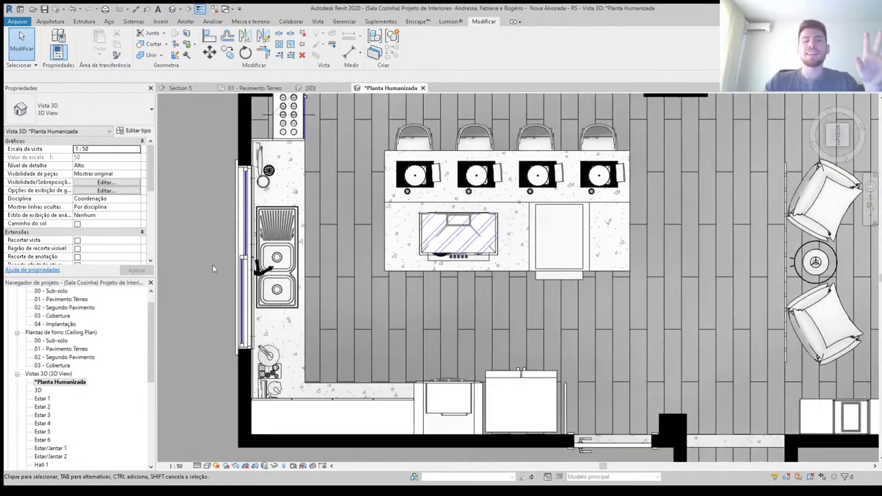
middle_drag(212, 263, 213, 307)
scroll(213, 303, down, 1)
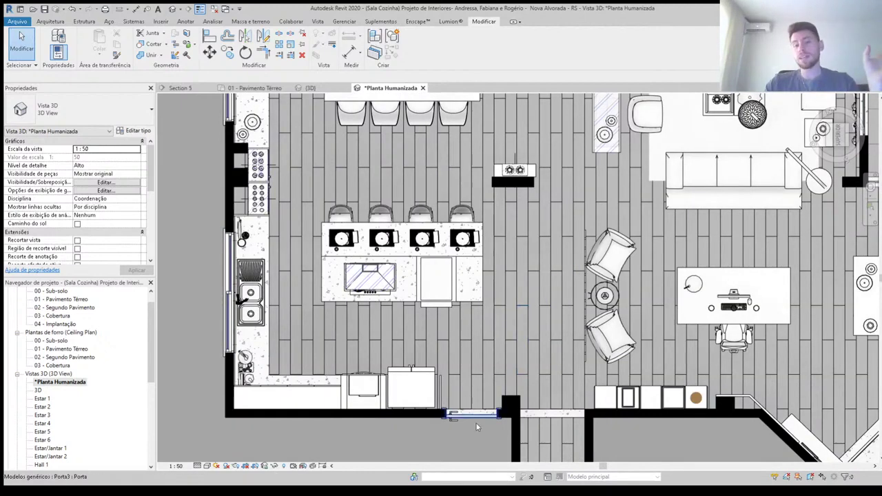
scroll(437, 429, up, 1)
scroll(438, 428, up, 2)
scroll(431, 427, down, 5)
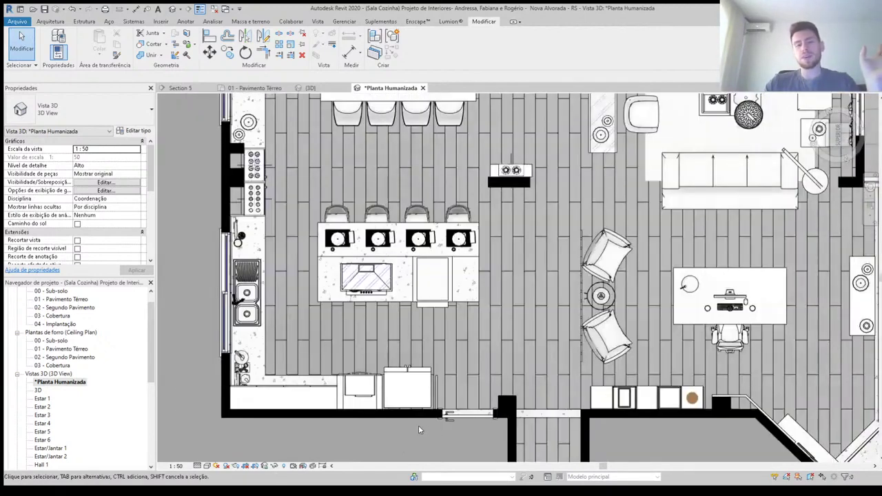
scroll(342, 443, up, 3)
middle_drag(341, 443, 354, 449)
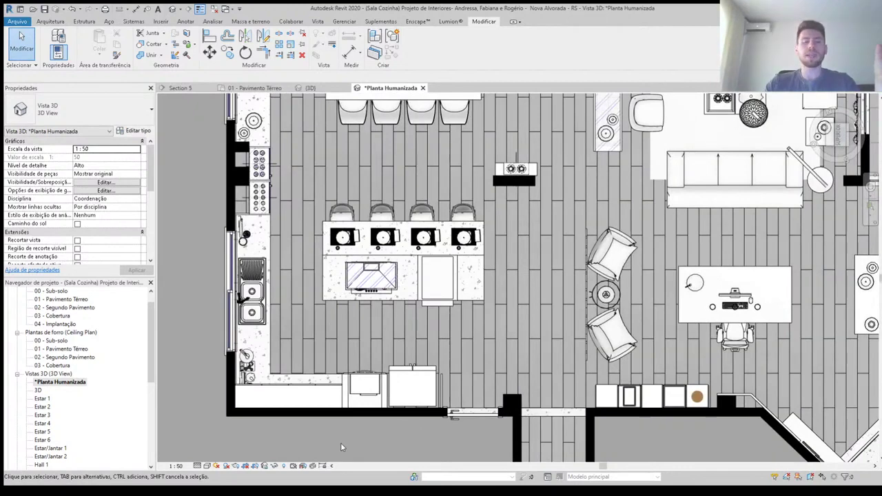
scroll(341, 442, down, 1)
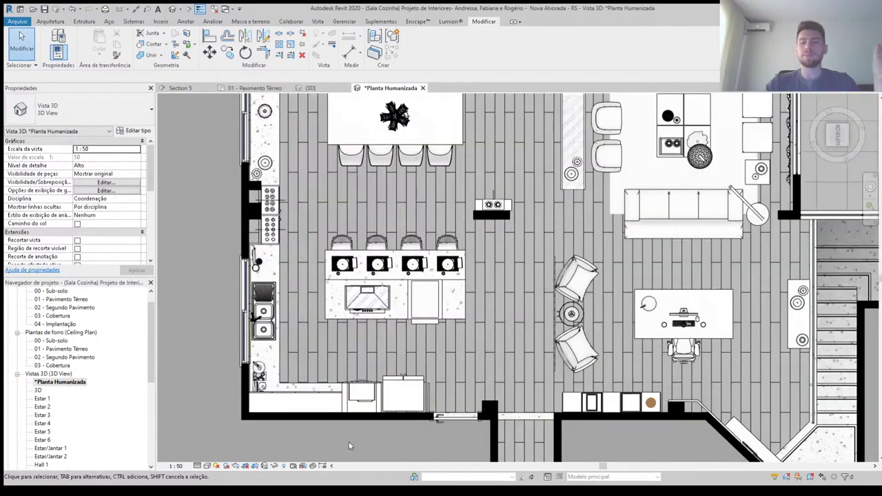
scroll(362, 428, down, 1)
scroll(366, 429, down, 1)
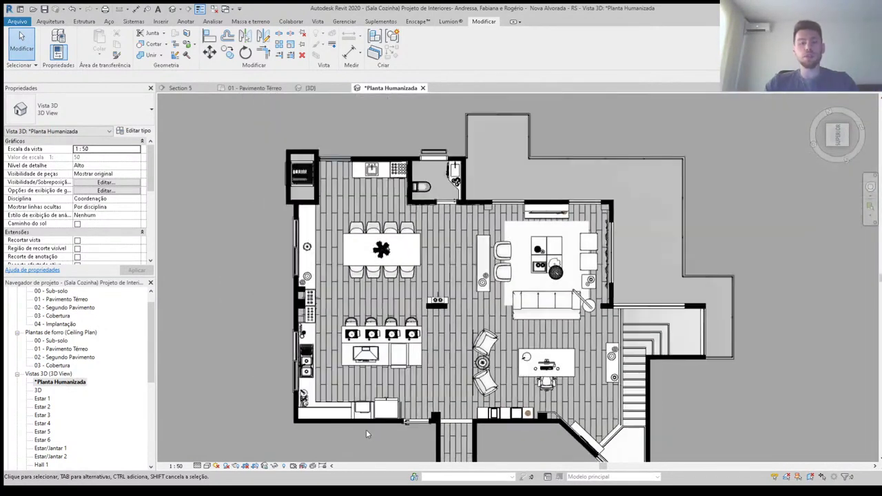
Step: Switch to an isometric corner view via the ViewCube, then zoom and orbit slightly
click(828, 146)
click(829, 149)
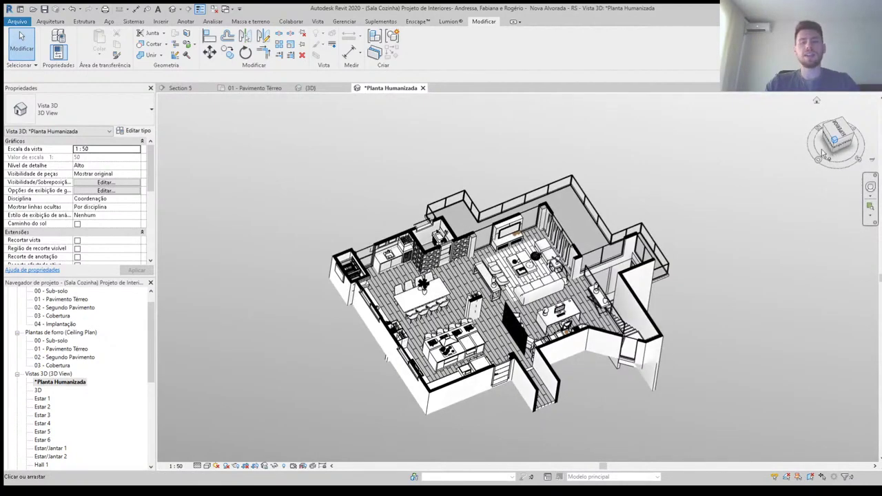
scroll(473, 232, up, 3)
scroll(468, 227, up, 2)
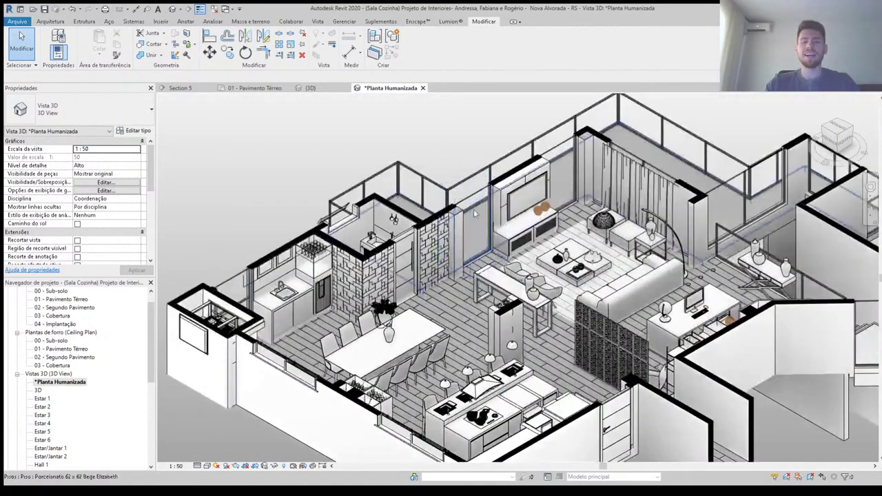
scroll(455, 132, down, 3)
mouse_move(455, 132)
shift+middle_down()
mouse_move(418, 105)
mouse_move(379, 114)
shift+middle_up()
scroll(444, 114, up, 3)
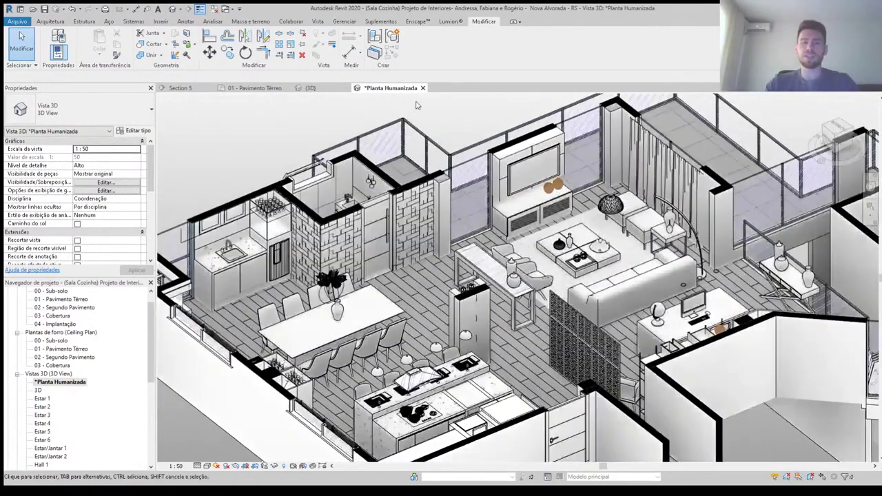
middle_drag(240, 169, 252, 145)
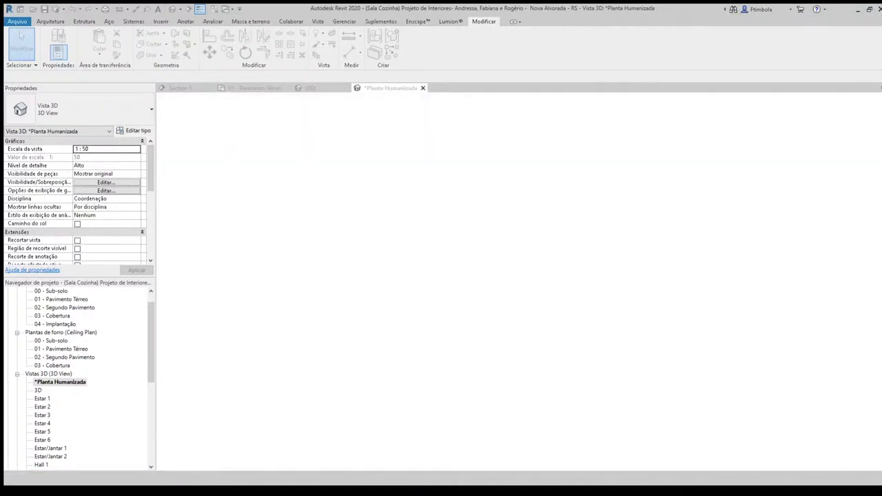
Step: Open the Rendering dialog with RR to render the Planta Humanizada 3D view
key(r)
key(r)
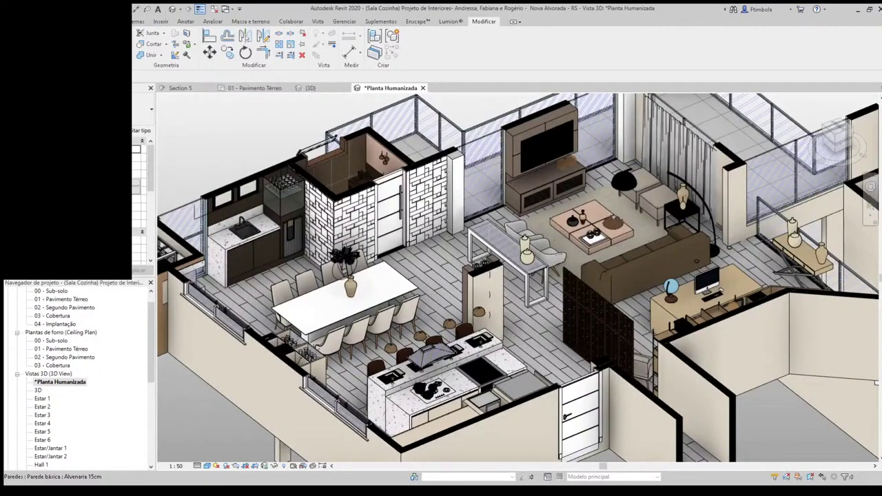
Step: Zoom and orbit the model to a near top-down angle
scroll(415, 392, down, 3)
scroll(415, 392, down, 2)
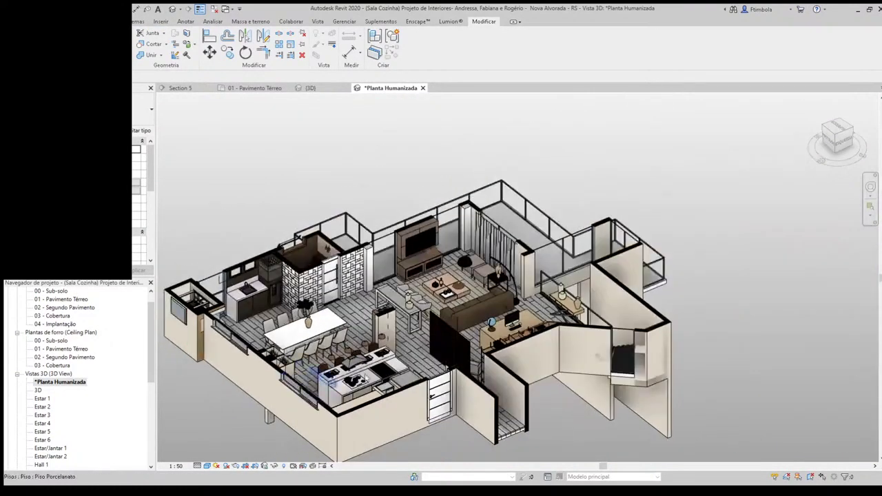
scroll(349, 139, up, 1)
scroll(349, 138, up, 1)
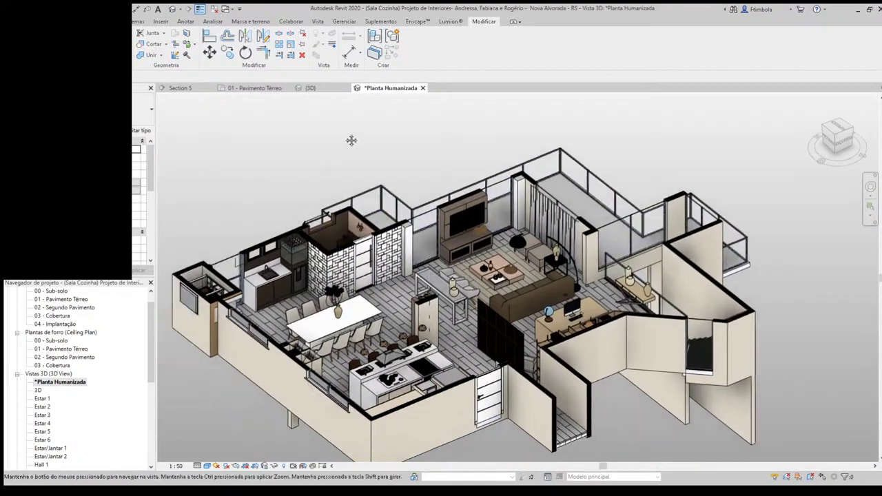
scroll(348, 138, up, 1)
scroll(331, 128, down, 2)
scroll(326, 102, up, 1)
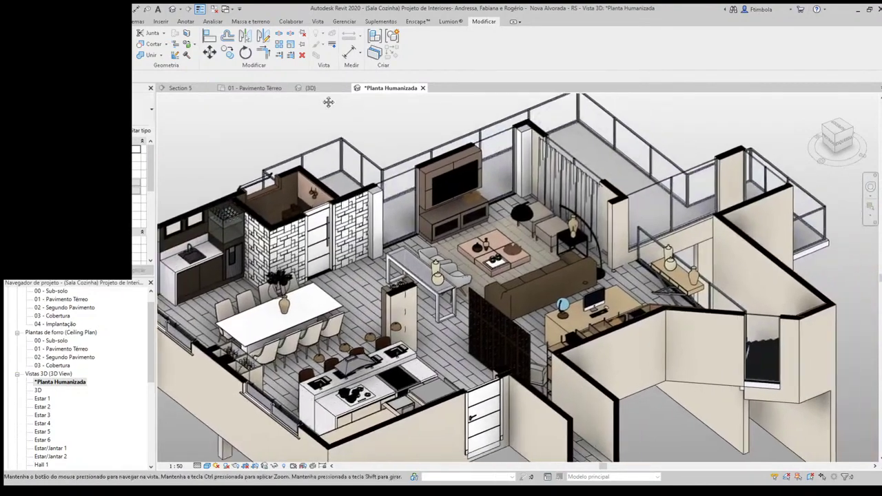
scroll(354, 109, up, 1)
scroll(354, 108, down, 2)
mouse_move(354, 108)
shift+middle_down()
mouse_move(584, 262)
mouse_move(661, 206)
shift+middle_up()
Step: Orbit toward the living and kitchen area and reopen the rendering settings
scroll(675, 179, up, 1)
scroll(682, 173, up, 1)
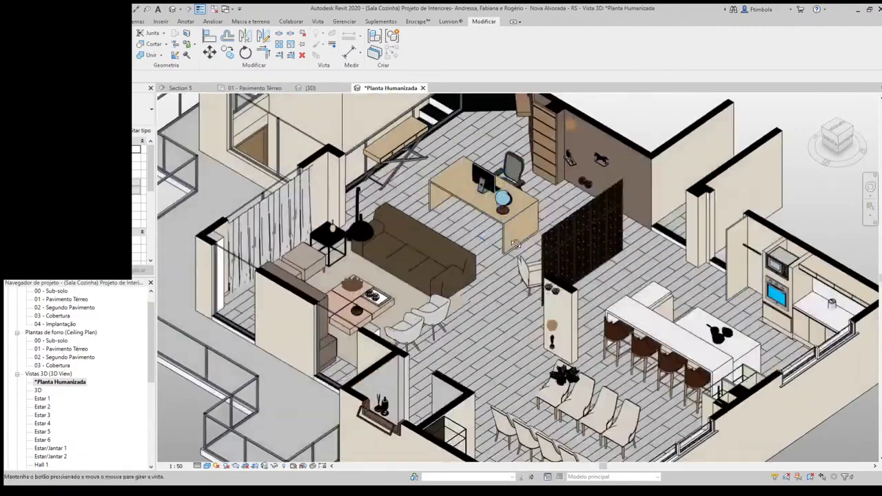
scroll(685, 166, up, 1)
scroll(685, 165, down, 2)
scroll(723, 172, up, 1)
scroll(757, 175, up, 1)
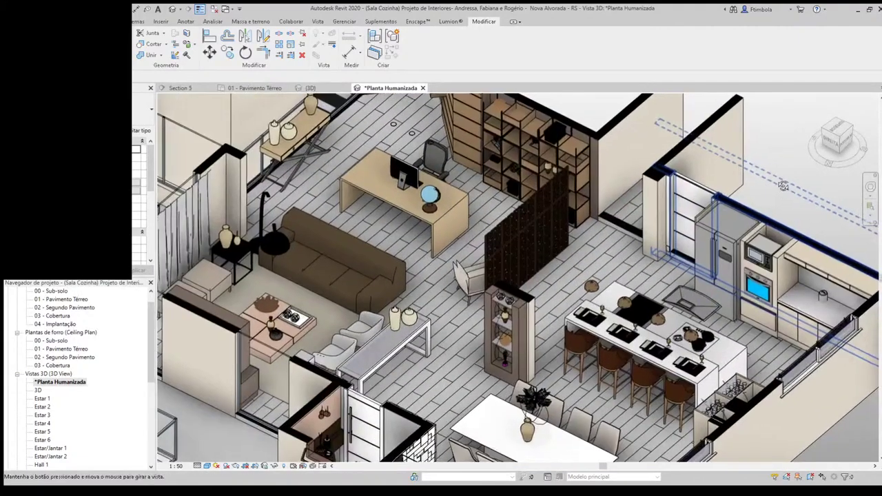
scroll(778, 179, up, 1)
scroll(779, 180, down, 2)
shift+middle_drag(778, 179, 724, 207)
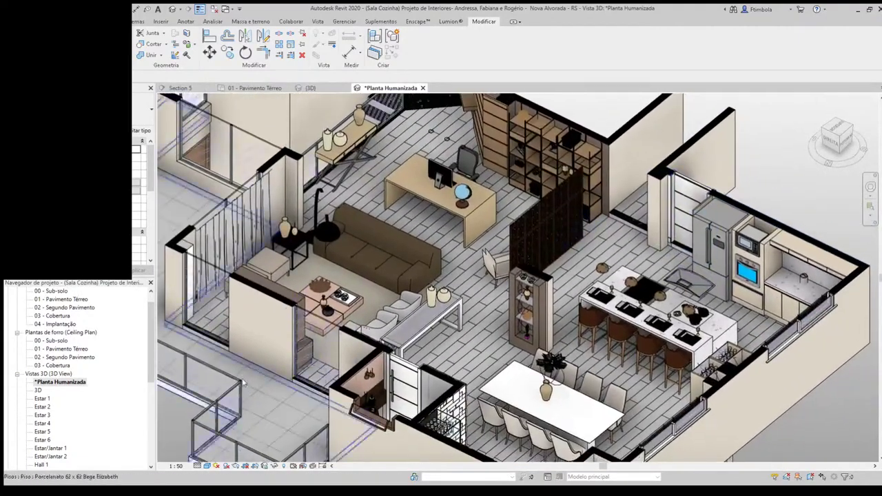
click(245, 466)
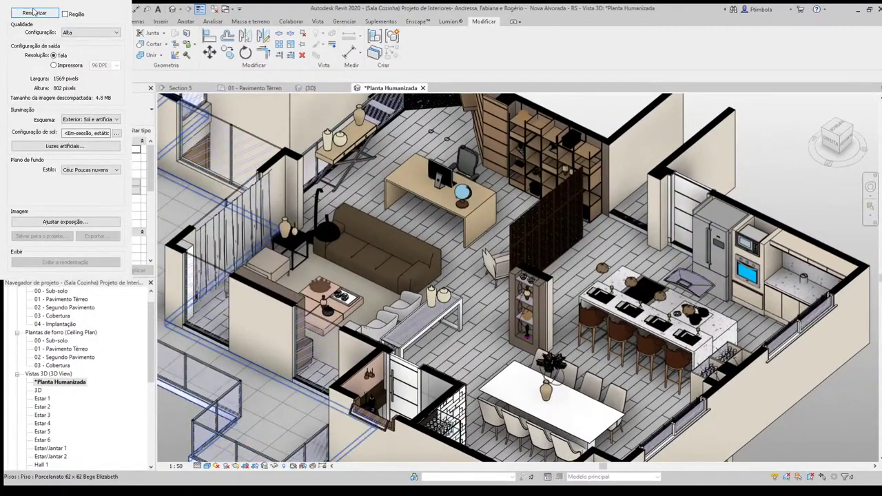
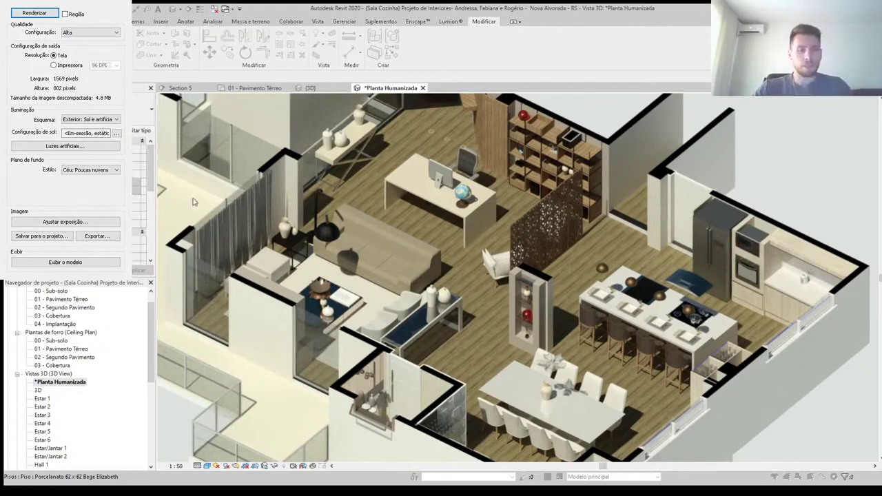
Step: Close the render settings, orbit the Planta Humanizada 3D view, and start the Enscape live render
key(Escape)
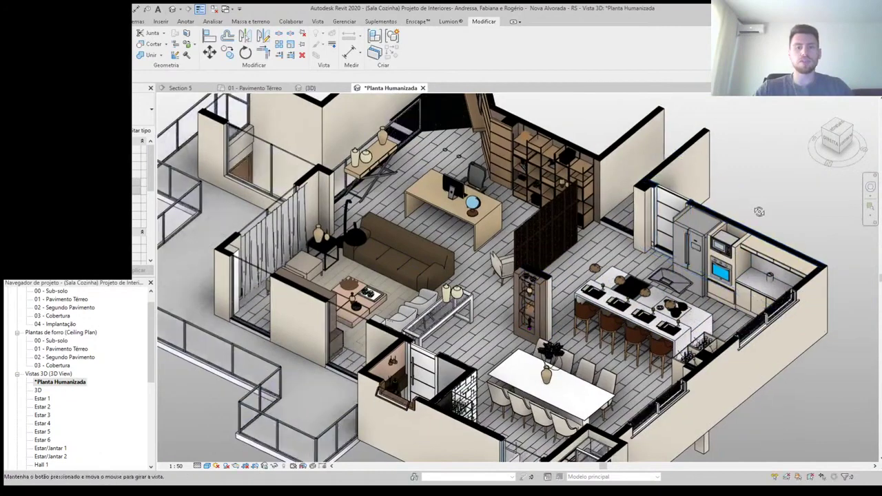
shift+middle_drag(548, 275, 235, 292)
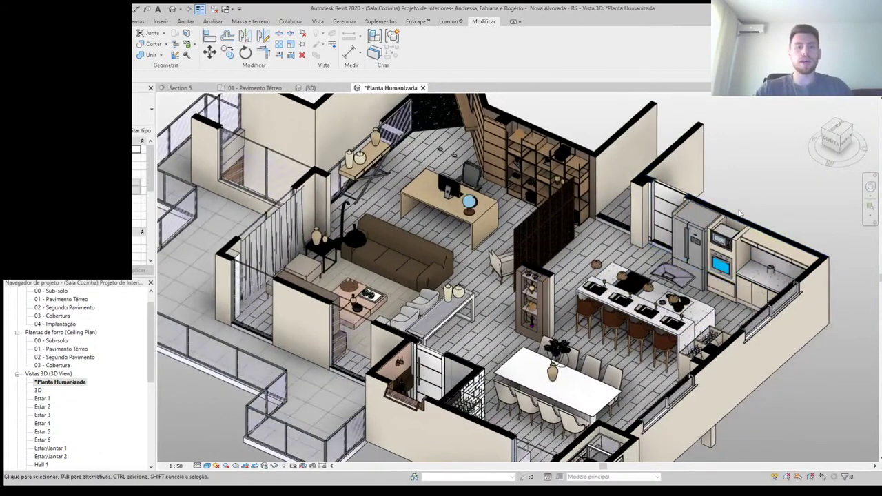
click(416, 22)
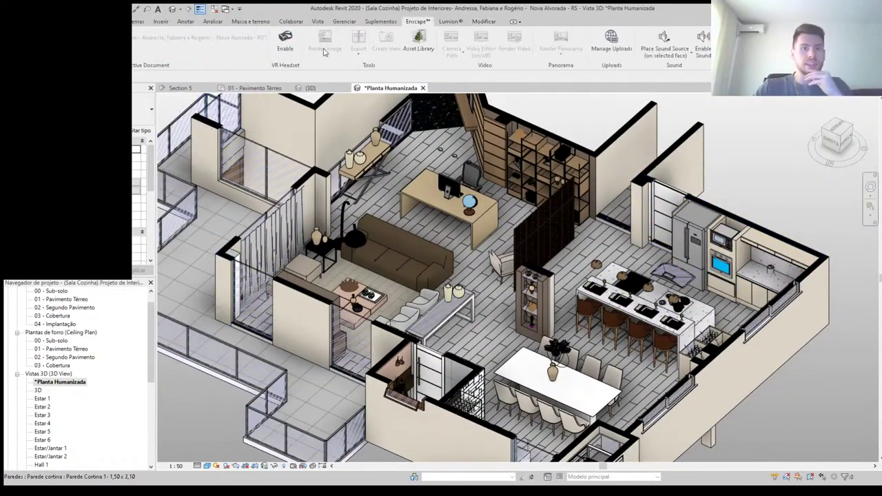
click(14, 33)
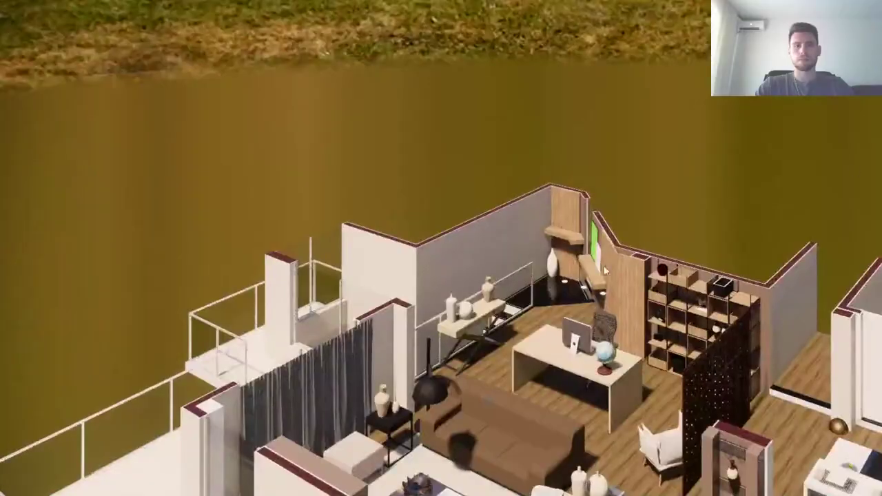
Step: Zoom the Enscape camera in and out, then pull back and tilt down over the dining and kitchen area
scroll(604, 271, down, 3)
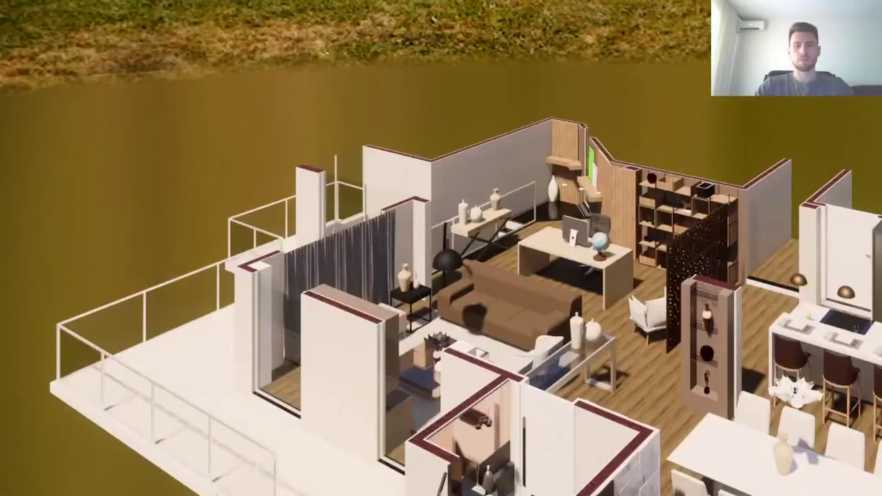
scroll(615, 338, up, 3)
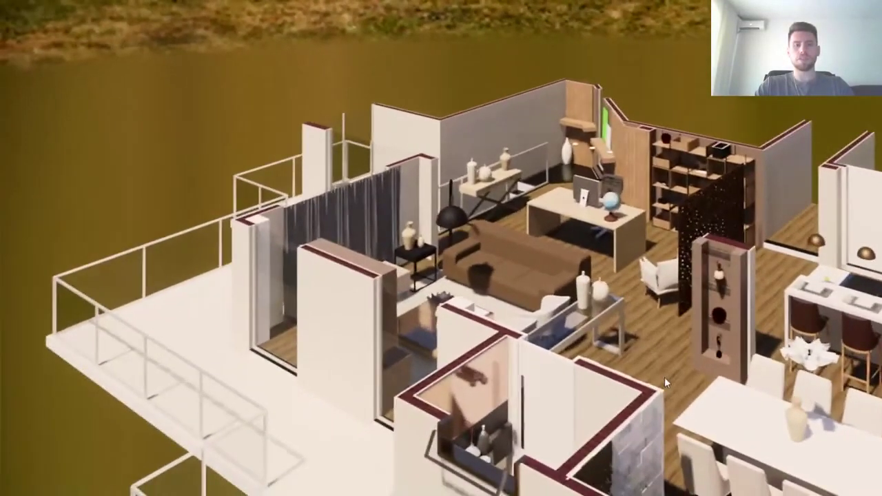
scroll(664, 377, up, 3)
scroll(676, 378, down, 3)
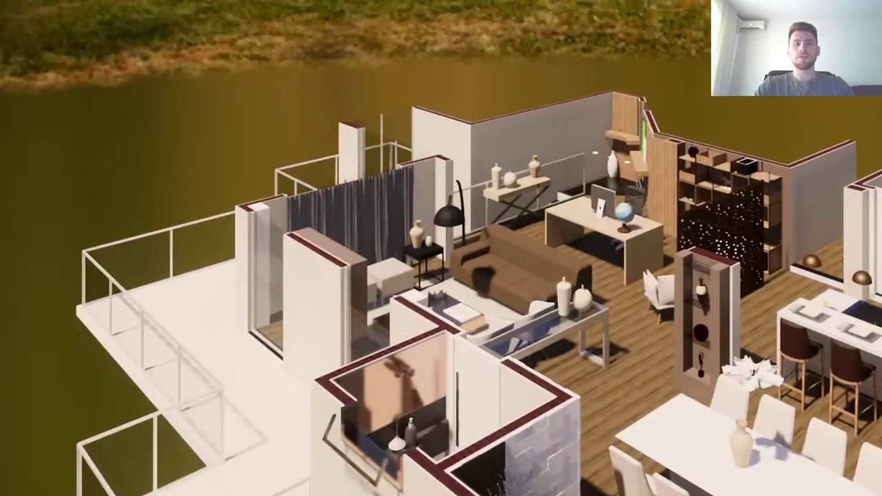
drag(675, 377, 676, 296)
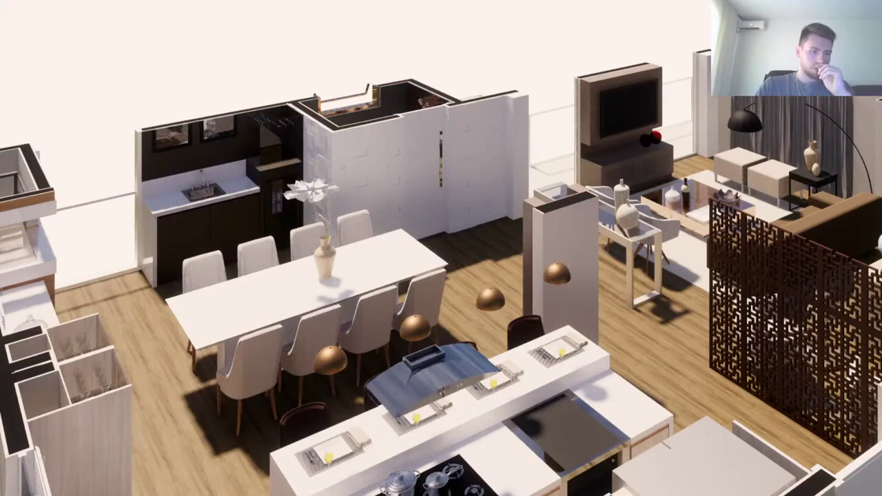
Step: Move the Enscape camera right and forward toward the kitchen and dining area
scroll(416, 453, down, 3)
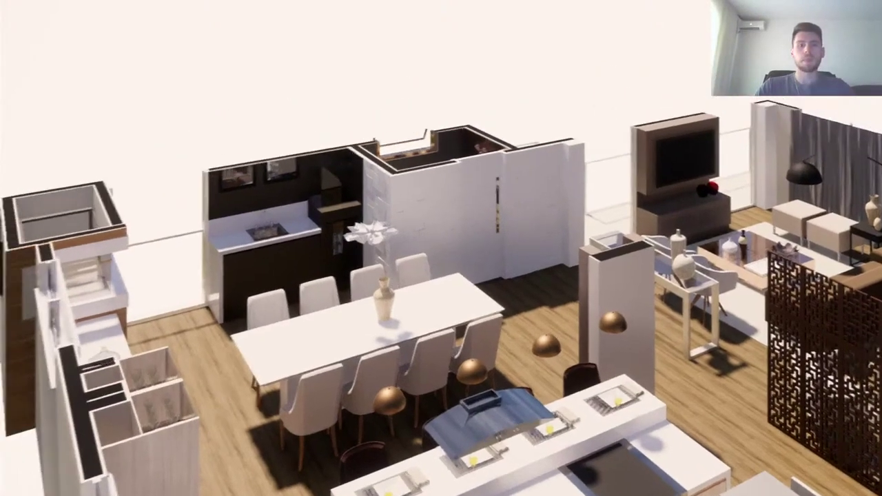
key(d)
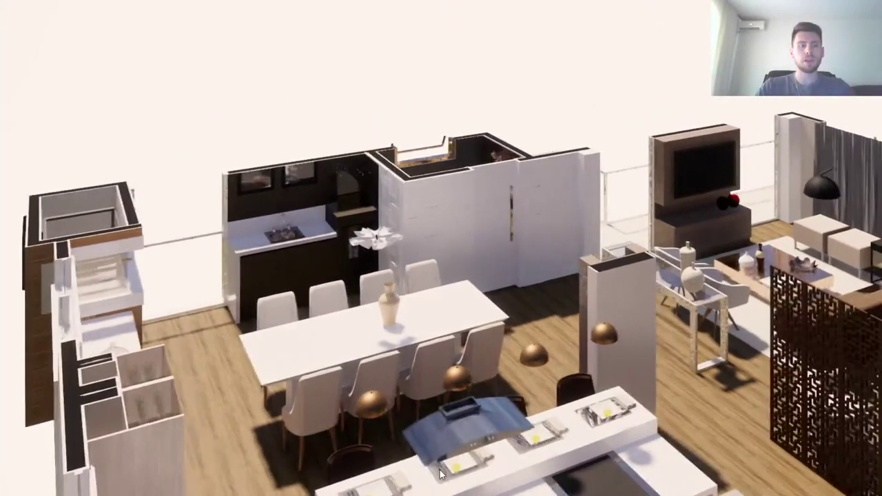
key(d)
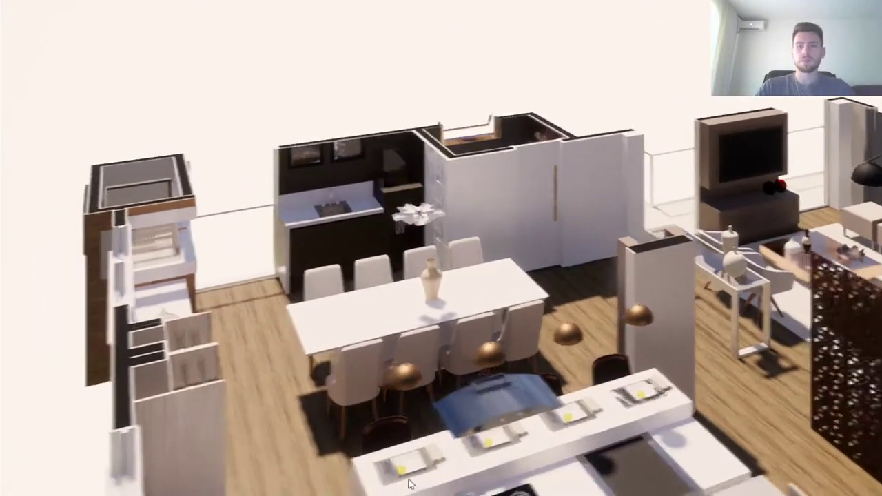
key(w)
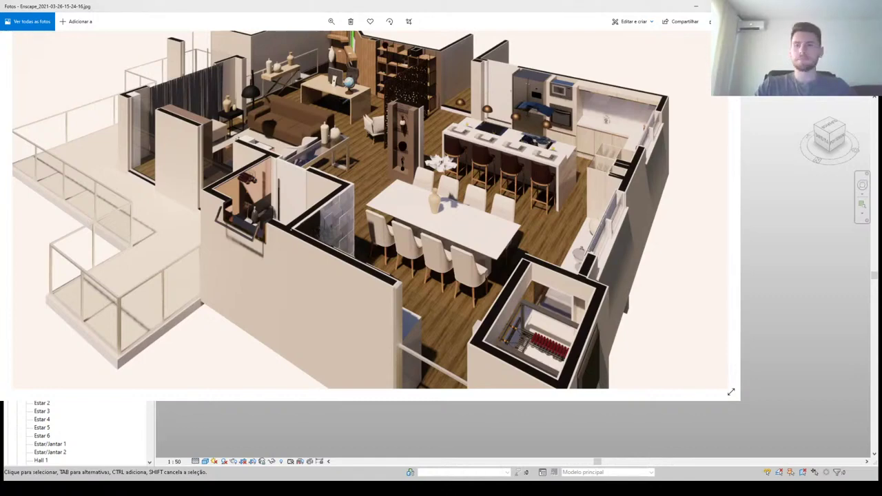
key(alt+F4)
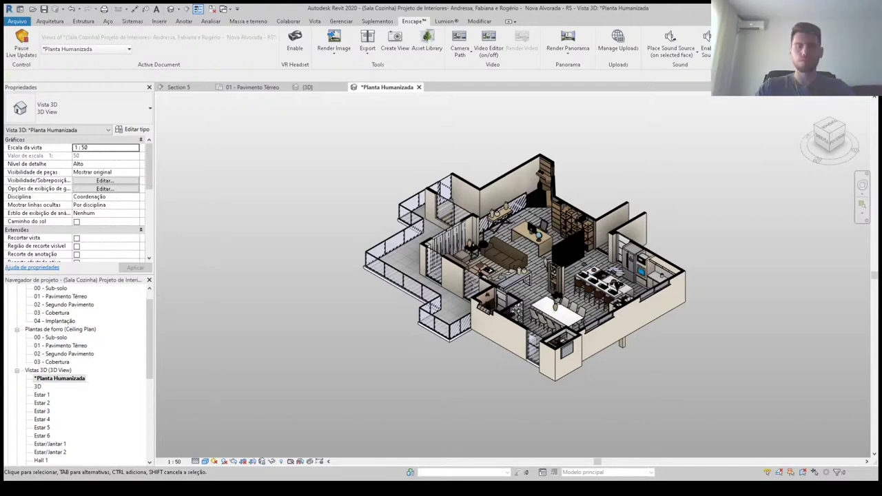
Step: Set the Planta Humanizada view to the ViewCube Top and zoom into the living and kitchen area
scroll(593, 258, up, 3)
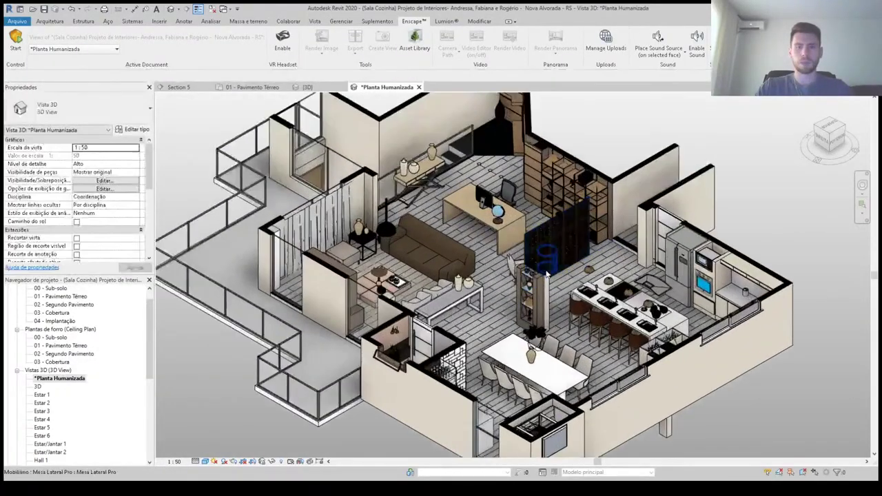
click(830, 129)
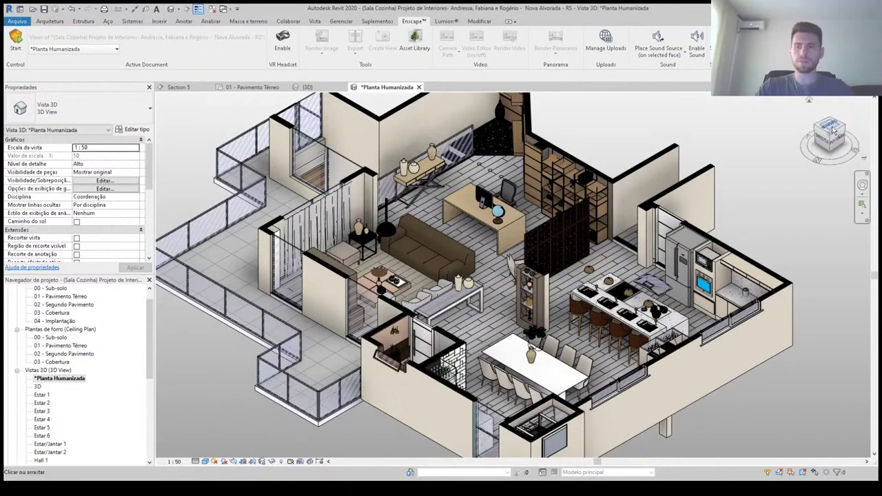
scroll(567, 266, up, 2)
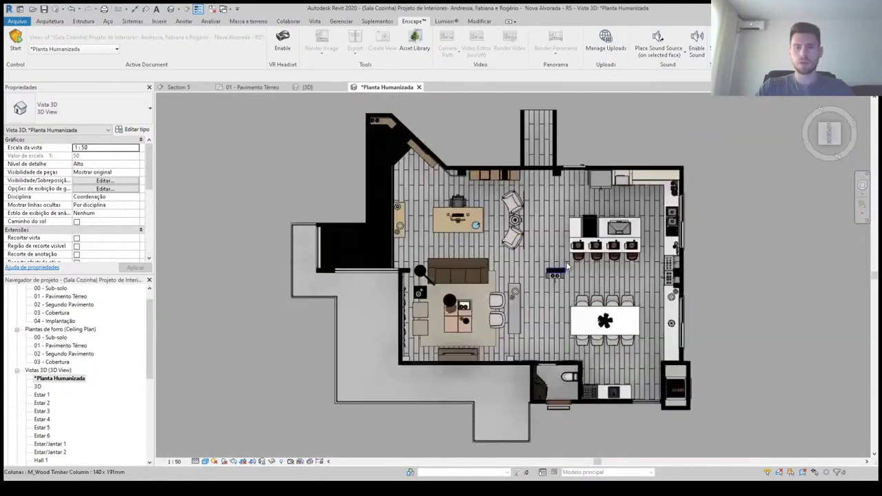
scroll(568, 266, up, 1)
scroll(568, 266, up, 1)
scroll(790, 263, up, 1)
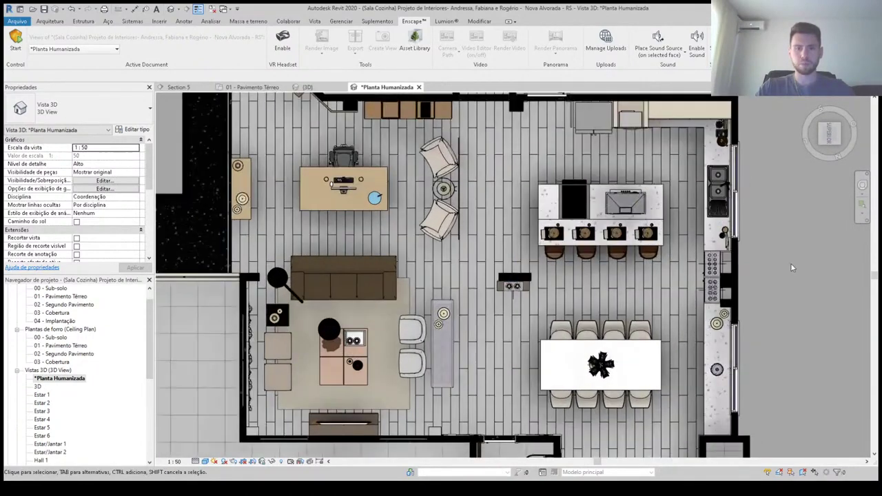
scroll(688, 290, down, 1)
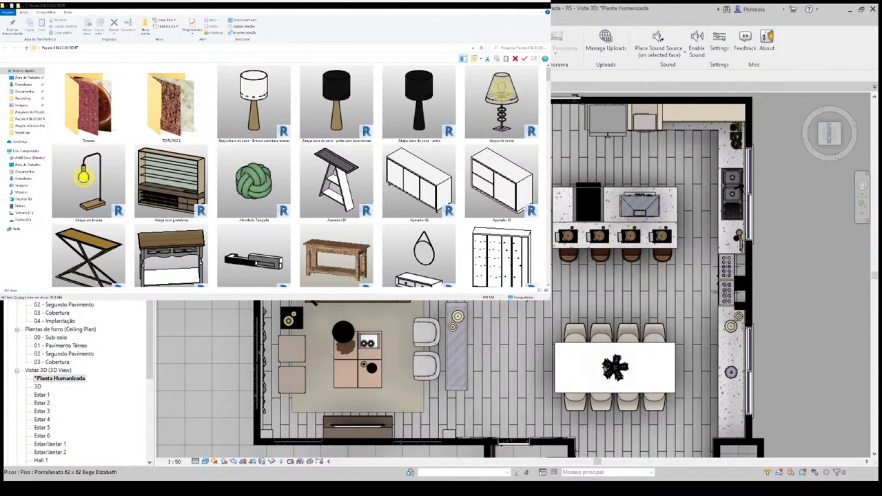
Step: Select the Arandela de alumínio preto family, then browse the stools, bathroom, planter and laundry sets
scroll(211, 199, down, 1)
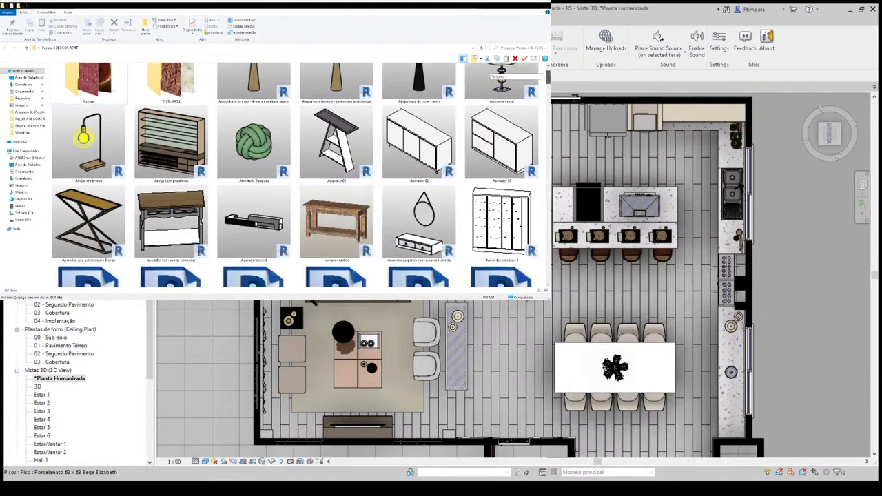
click(171, 265)
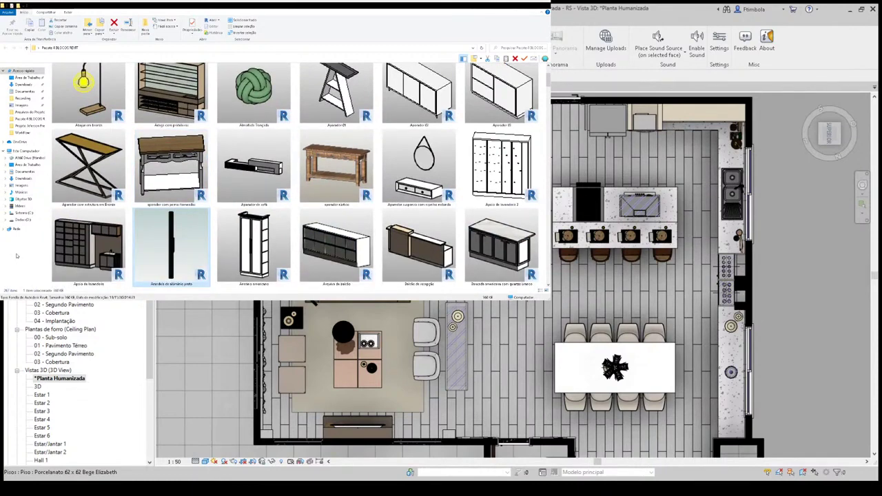
key(Down)
key(Down)
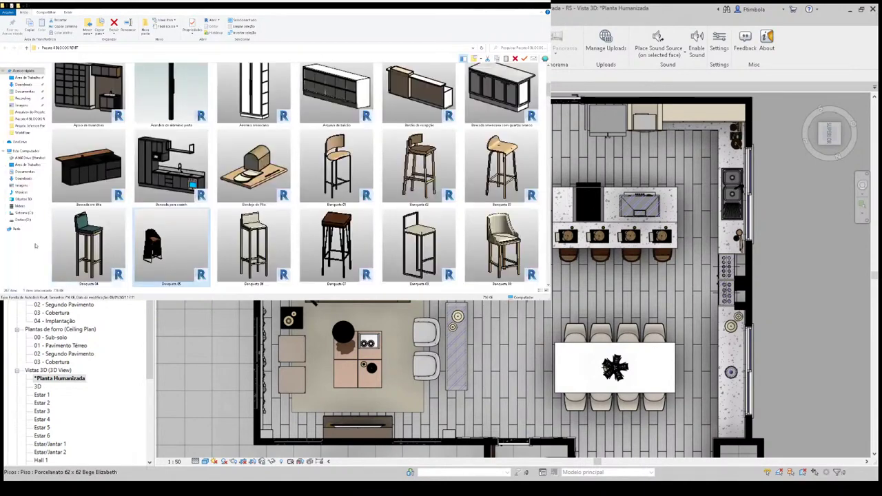
key(Down)
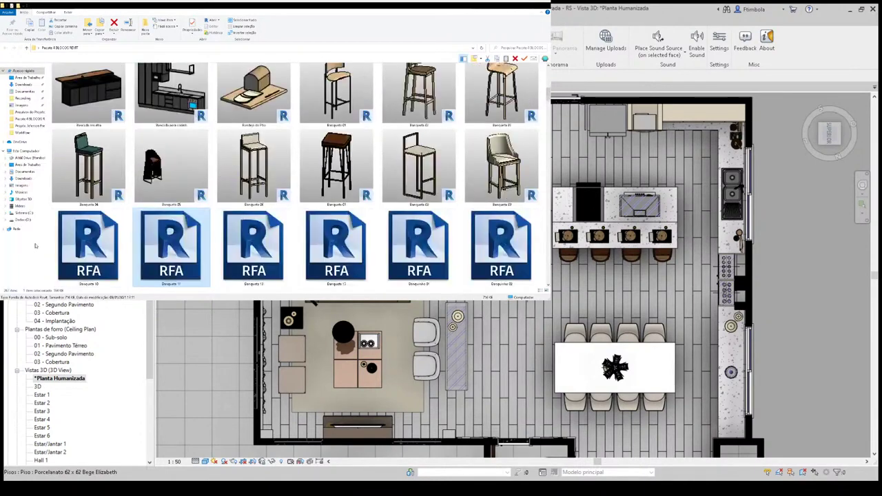
key(Down)
key(Down)
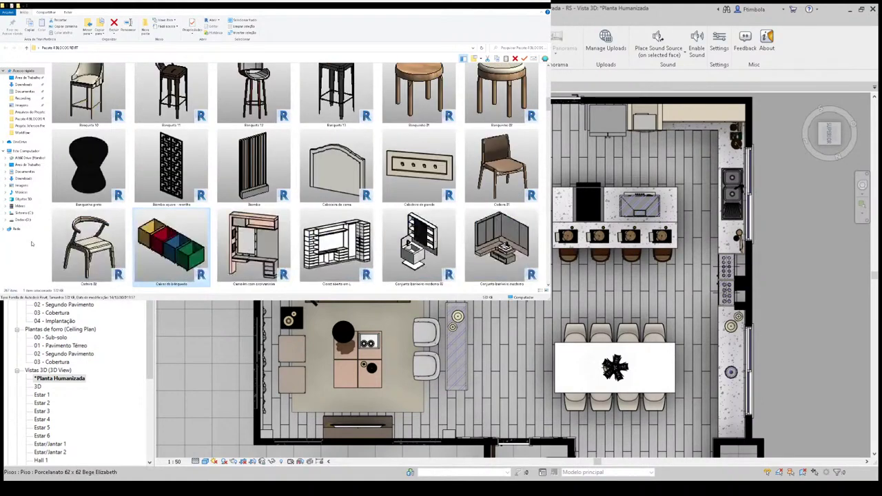
key(Down)
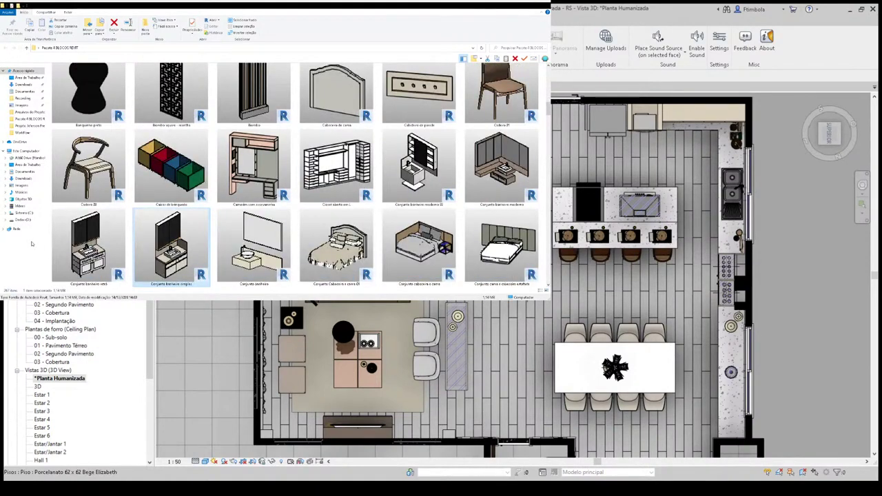
key(Down)
key(Down)
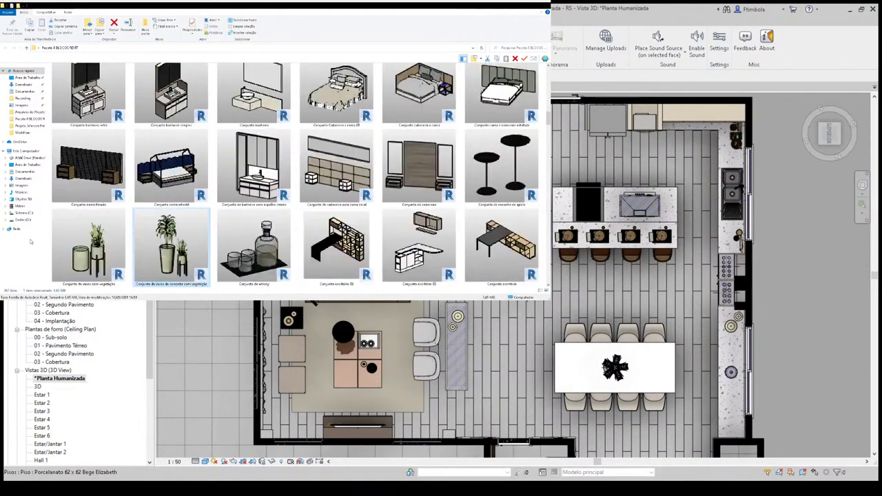
key(Down)
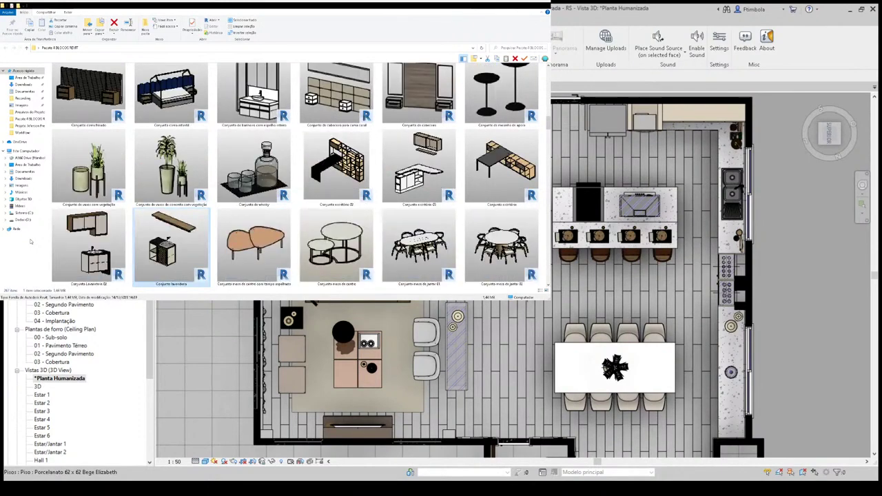
Step: Continue past pendant lights, urn, loungers, extinguisher, TV units, lamps and tables to bathroom cabinets
key(Down)
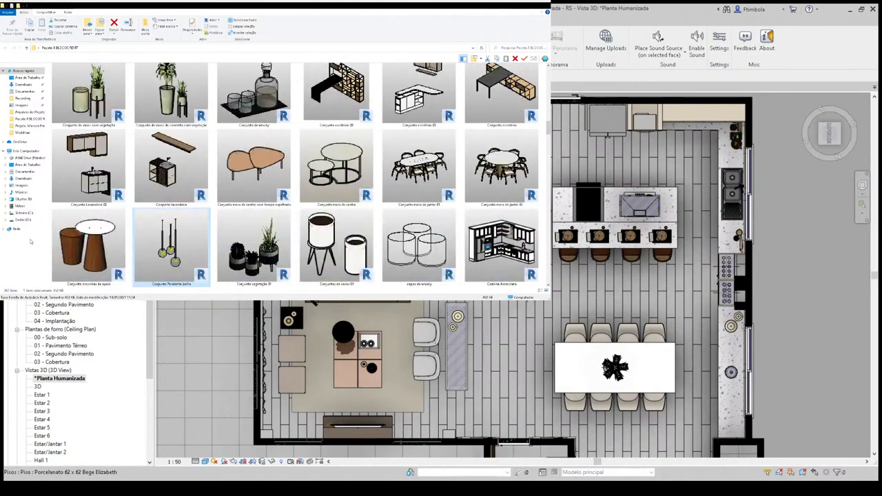
key(Down)
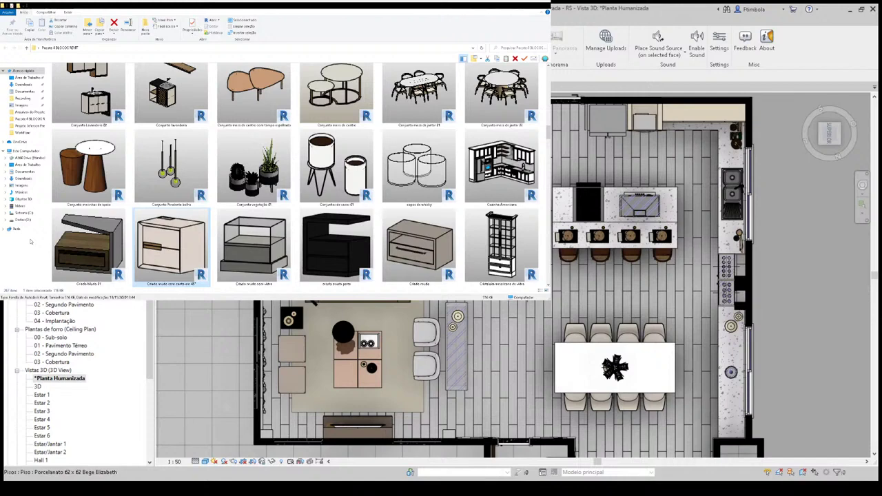
key(Down)
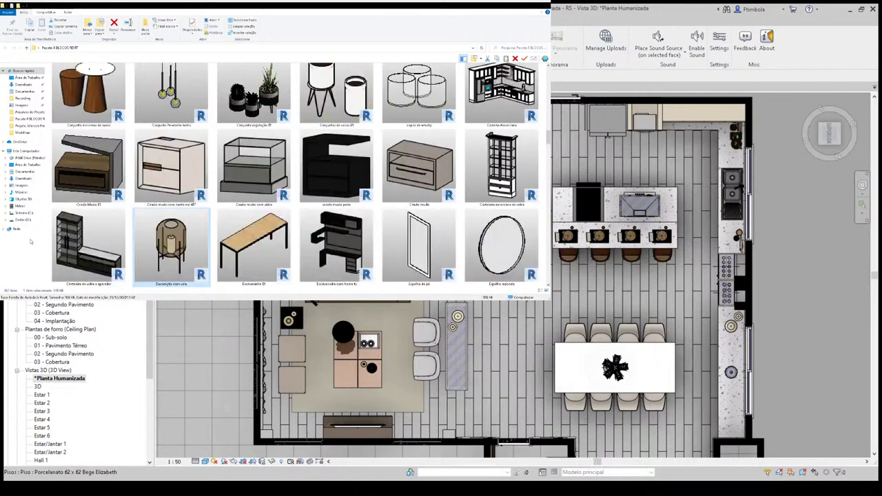
key(Down)
key(Down)
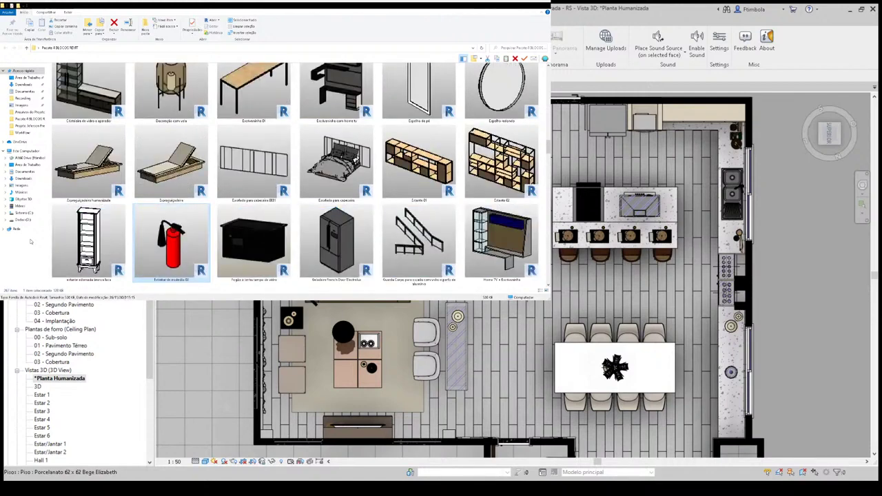
key(Down)
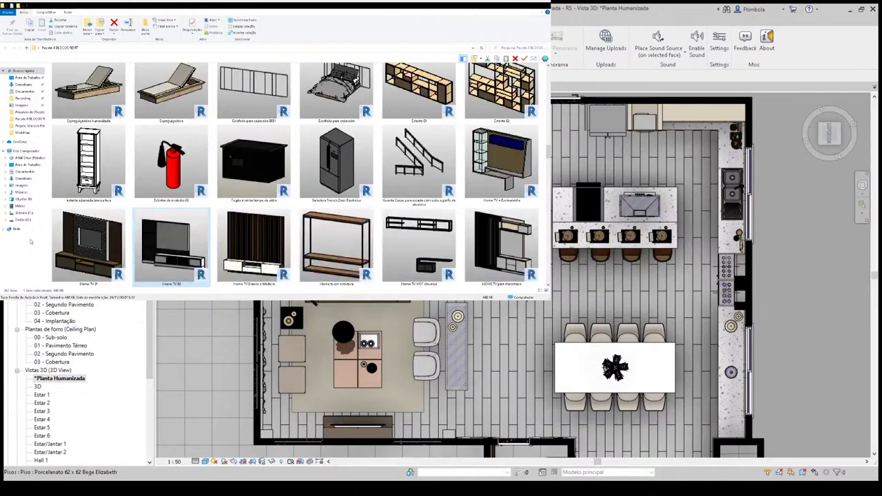
key(Down)
key(Down)
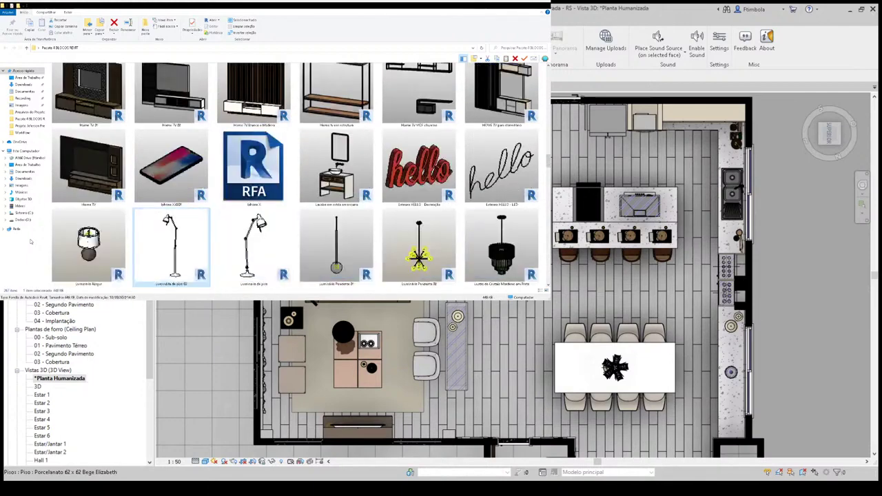
key(Down)
key(Down)
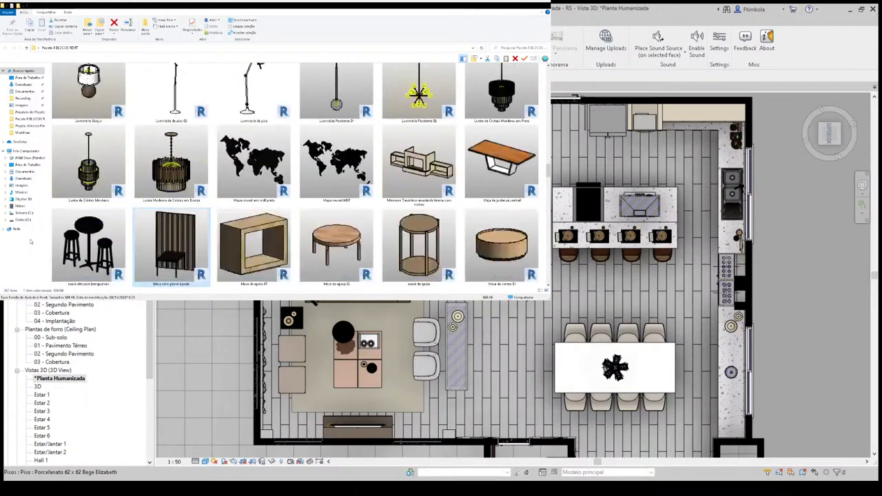
key(Down)
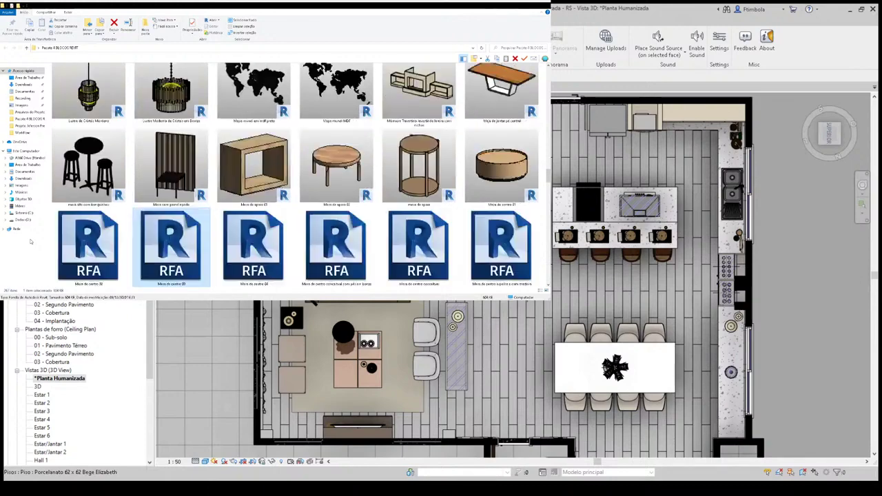
key(Down)
key(Down)
key(Down)
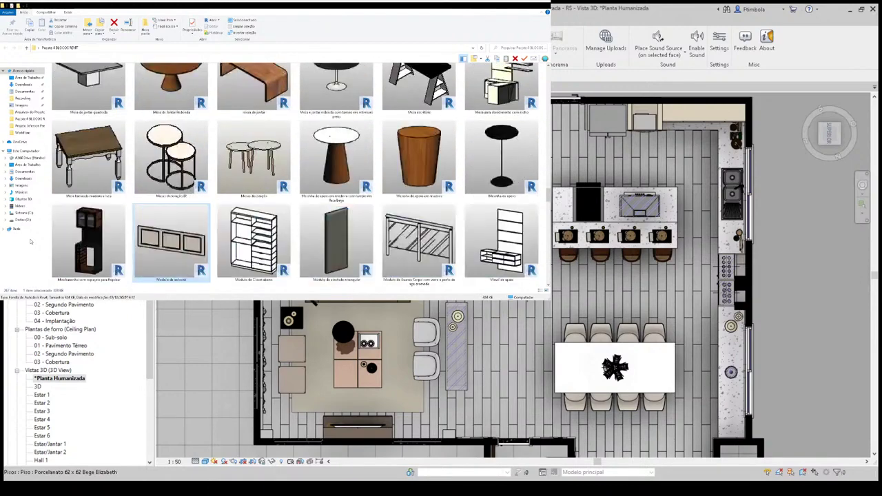
key(Down)
key(Down)
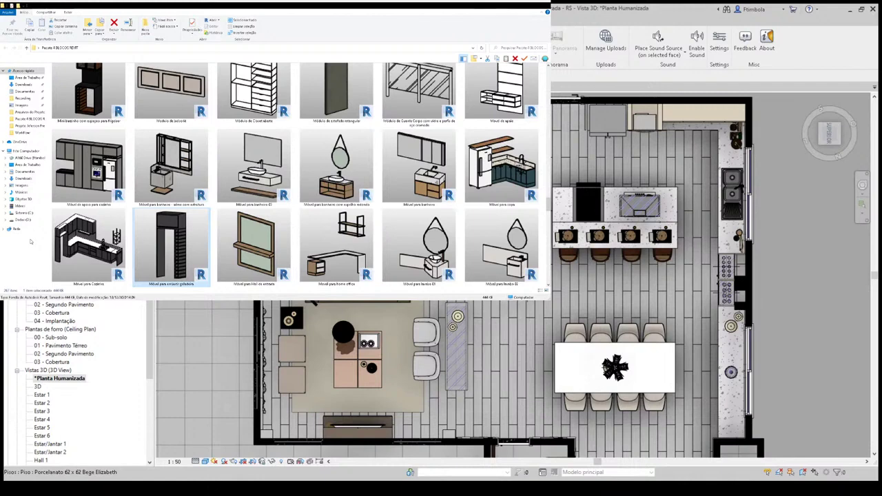
Step: Browse past the cabinets to the armchair families and the mirrored two-door Roupeiro wardrobe
key(Down)
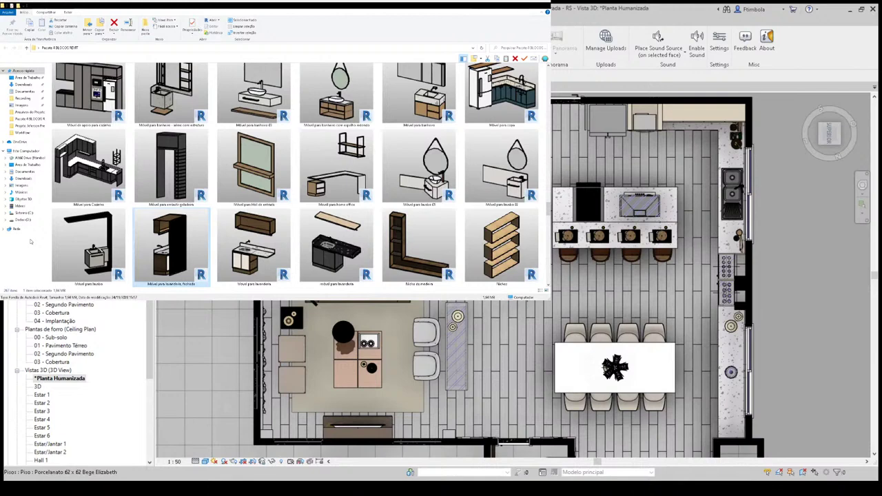
scroll(31, 241, down, 2)
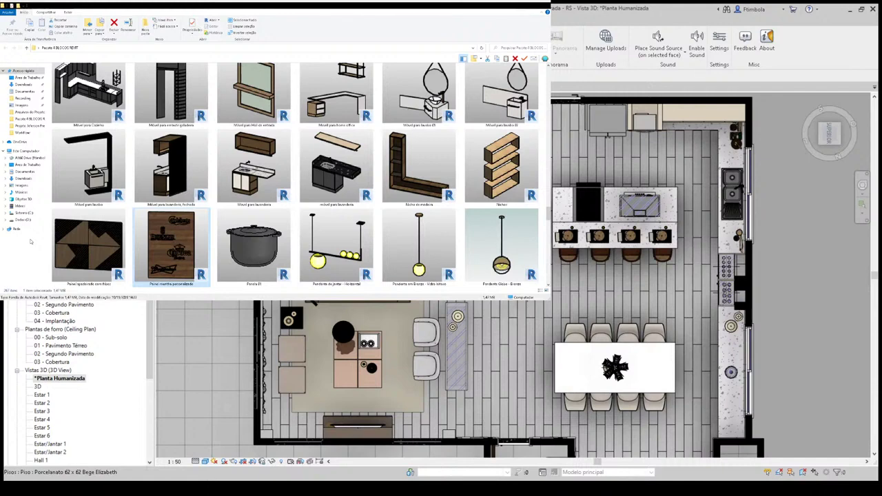
key(Down)
key(Down)
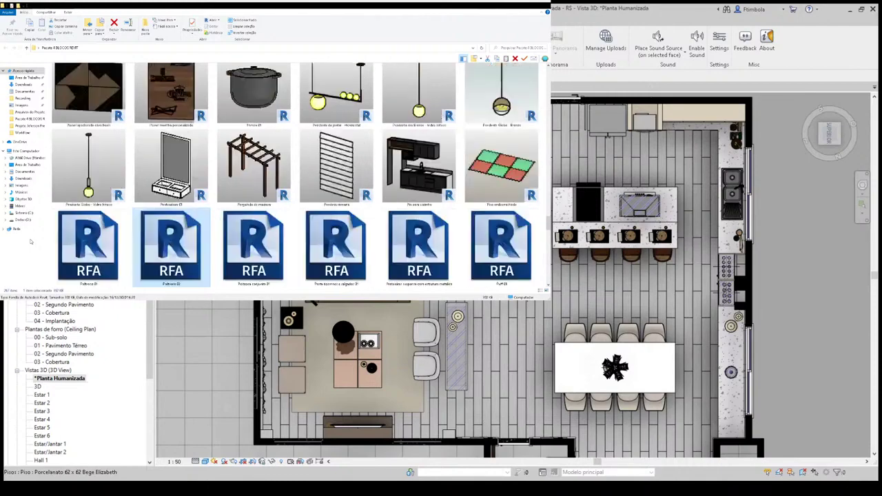
key(Down)
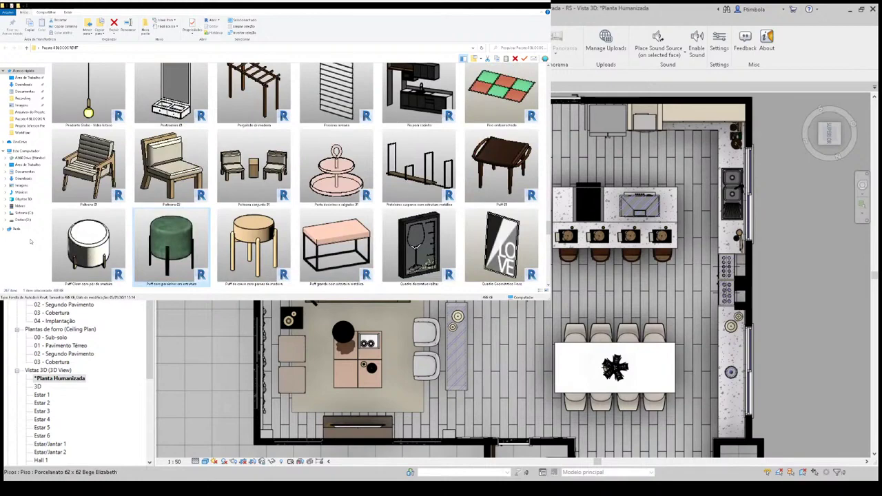
key(Down)
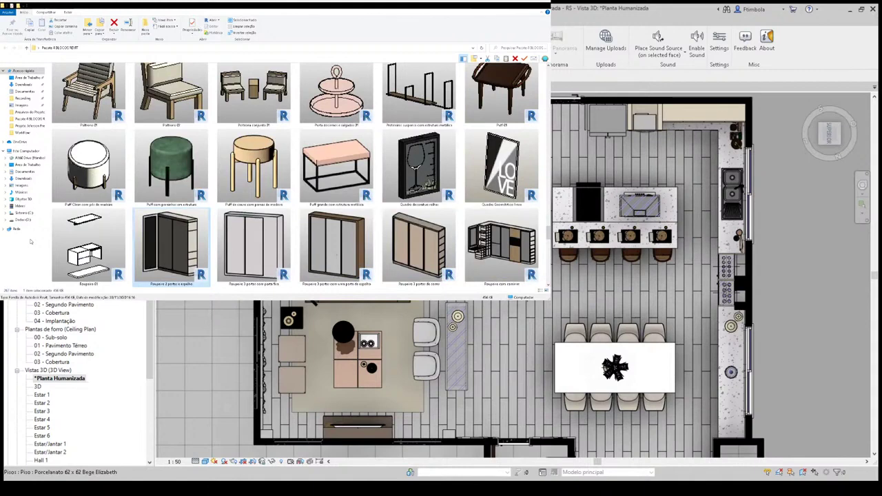
Step: Move down to the Sofá families and scroll to the vase and cutting-board decor sets
key(Down)
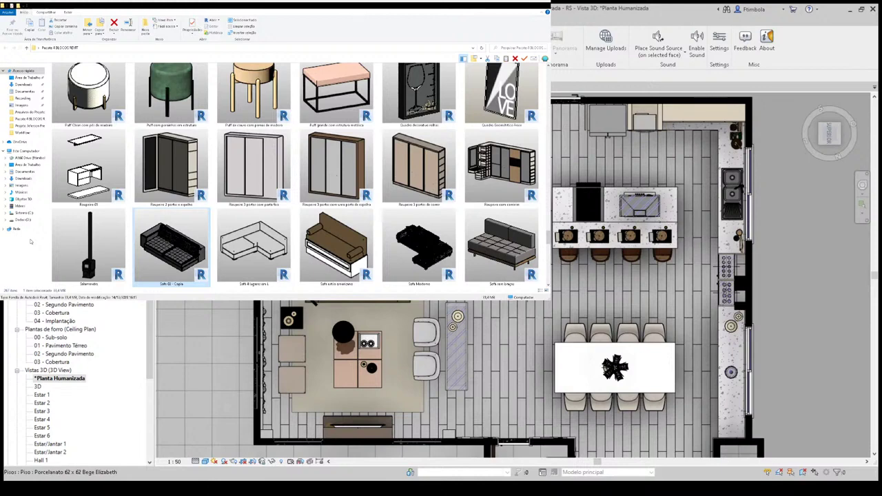
scroll(31, 241, down, 1)
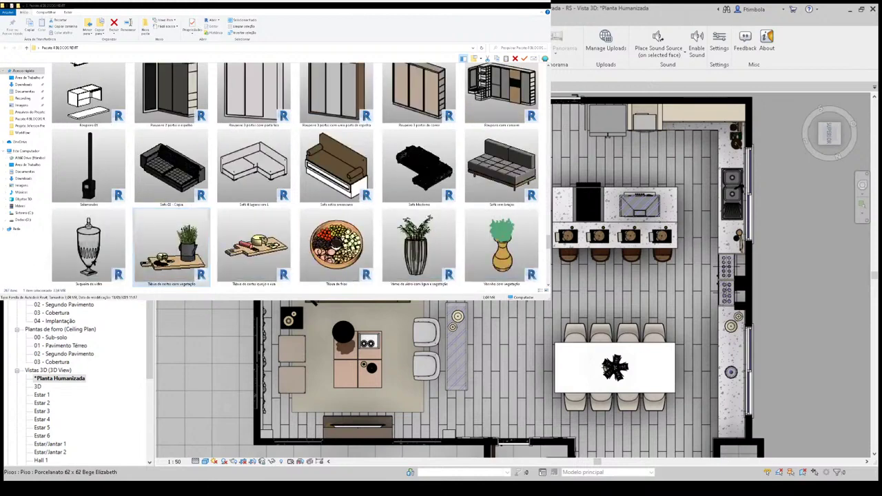